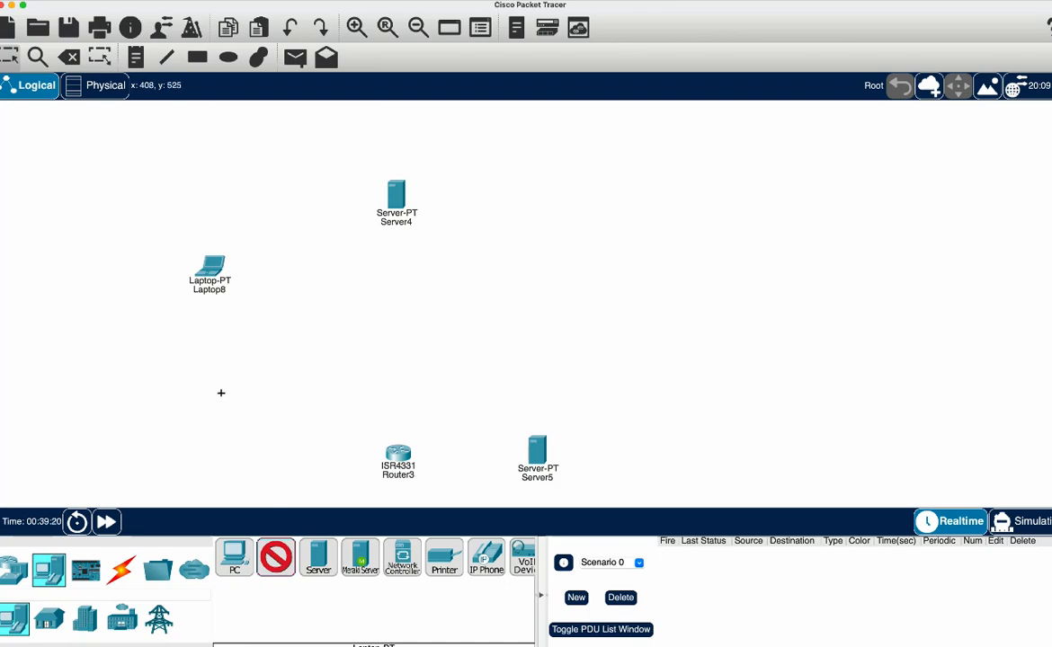
# Add three more laptops: one below Laptop8 and two stacked on the opposite side, above Server5
pyautogui.click(220, 393)
pyautogui.click(276, 558)
pyautogui.click(575, 271)
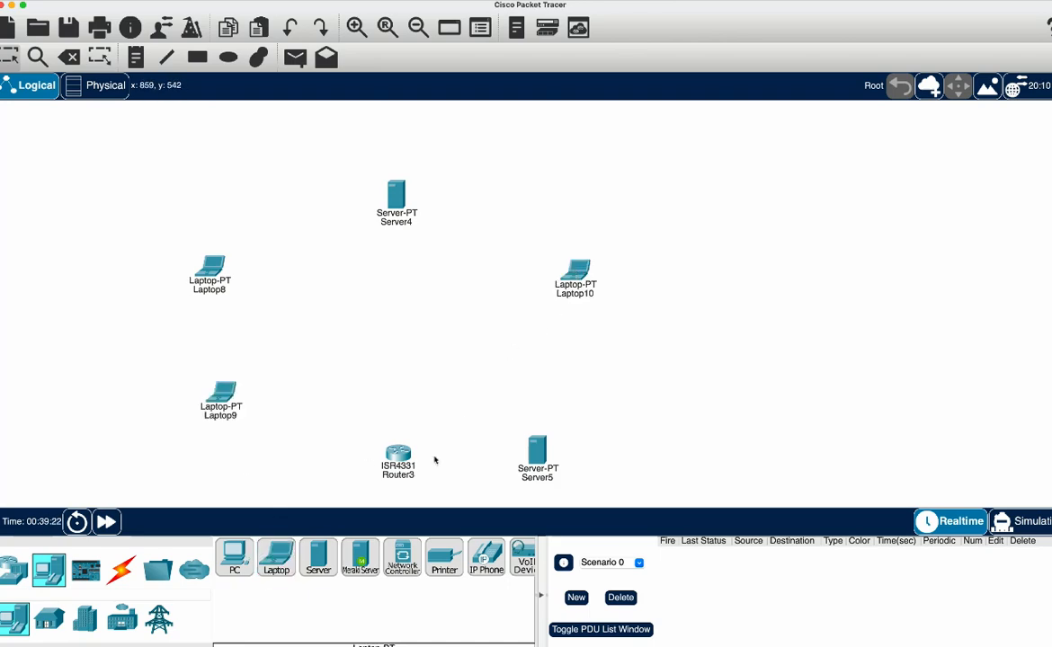
pyautogui.click(276, 558)
pyautogui.click(556, 352)
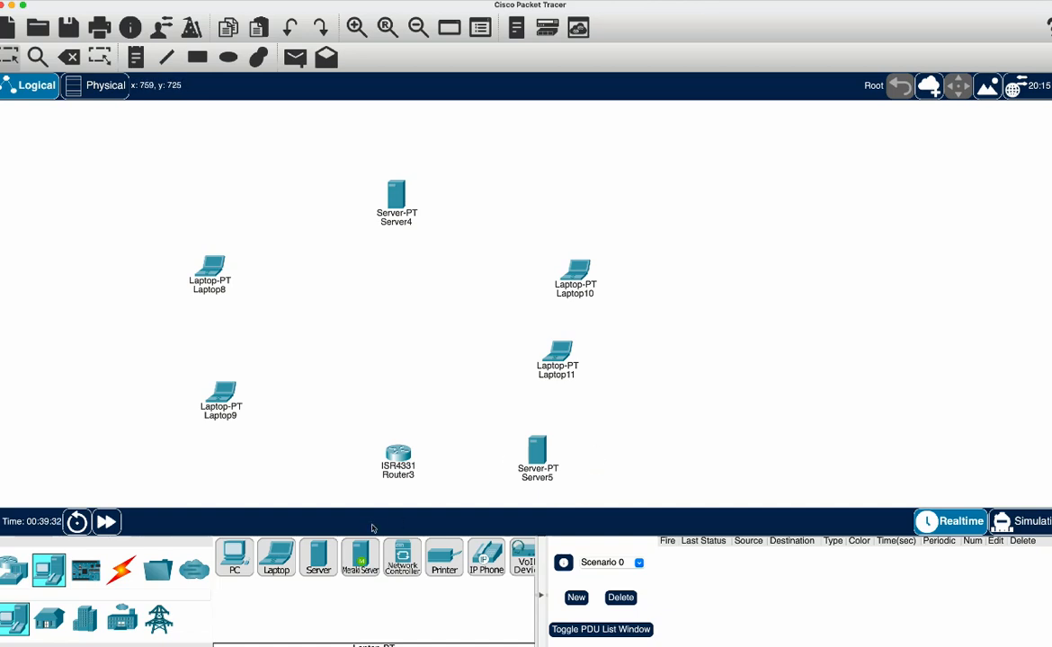
# Place a 2960 switch in the middle of the topology, between Server4 and Router3
pyautogui.click(22, 579)
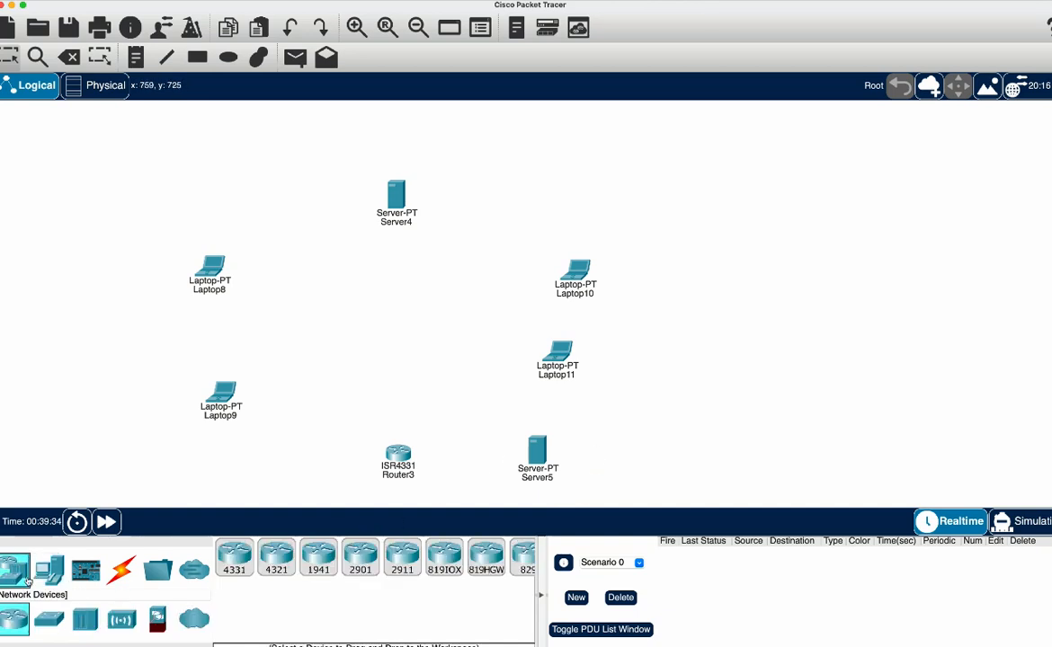
pyautogui.click(48, 619)
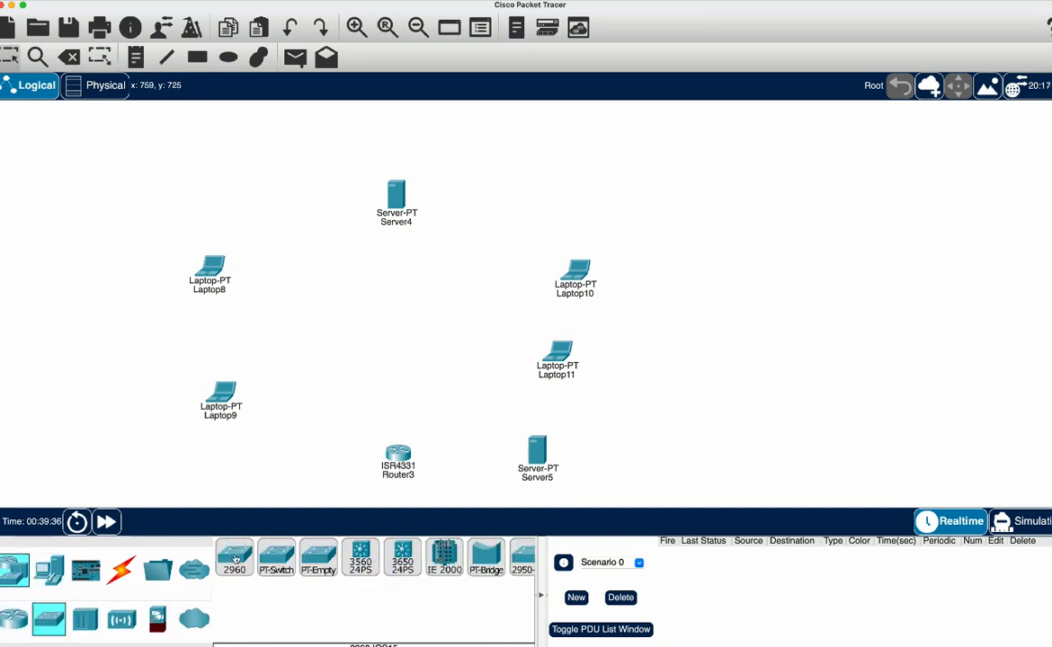
pyautogui.moveTo(234, 557); pyautogui.dragTo(395, 326)
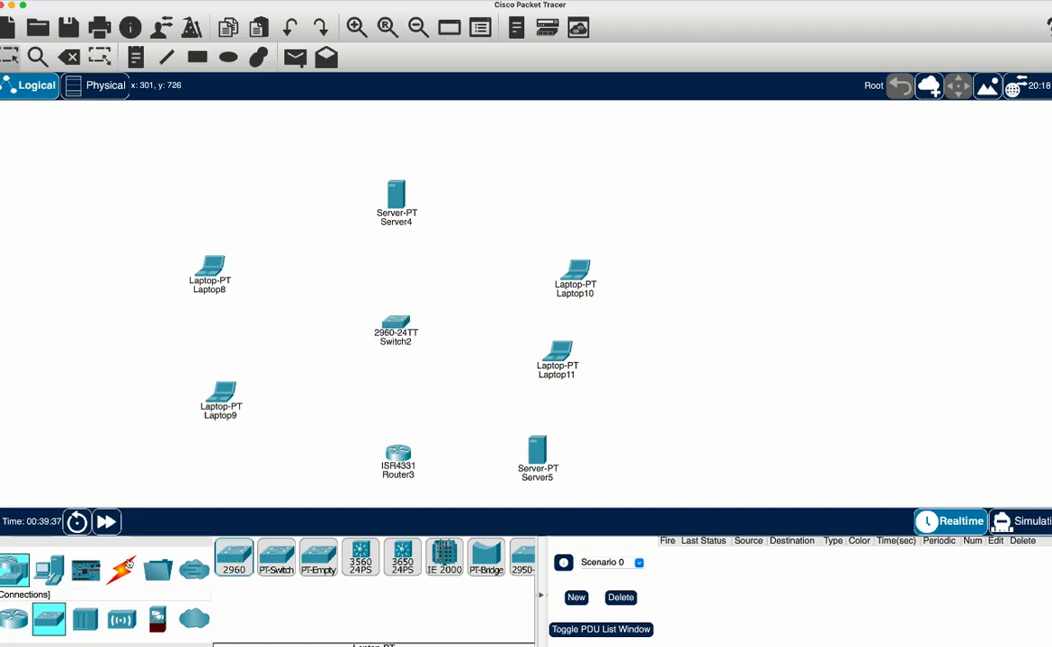
# Connect Laptop8 and Laptop9 to Switch2 using the automatic connection type
pyautogui.click(121, 568)
pyautogui.click(234, 557)
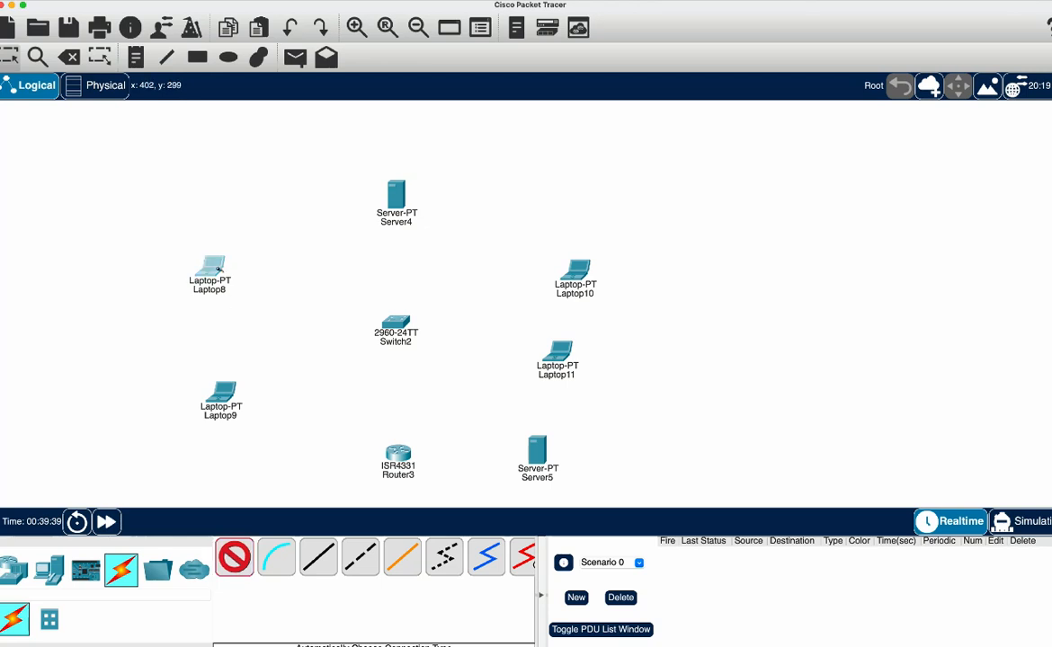
pyautogui.click(211, 267)
pyautogui.click(387, 319)
pyautogui.click(234, 558)
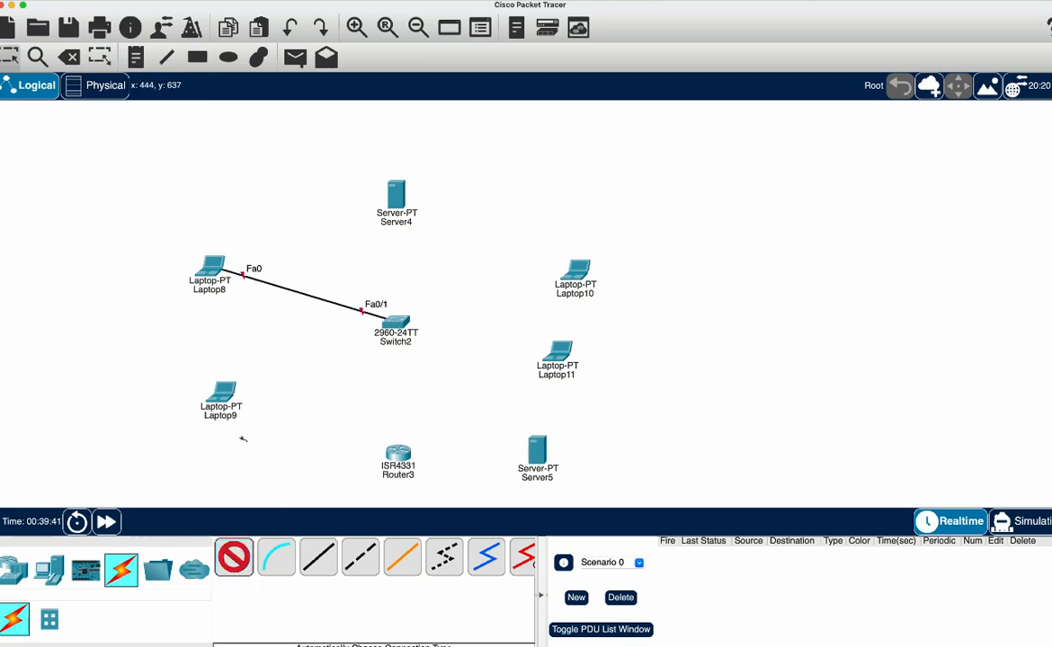
pyautogui.click(221, 391)
pyautogui.click(392, 326)
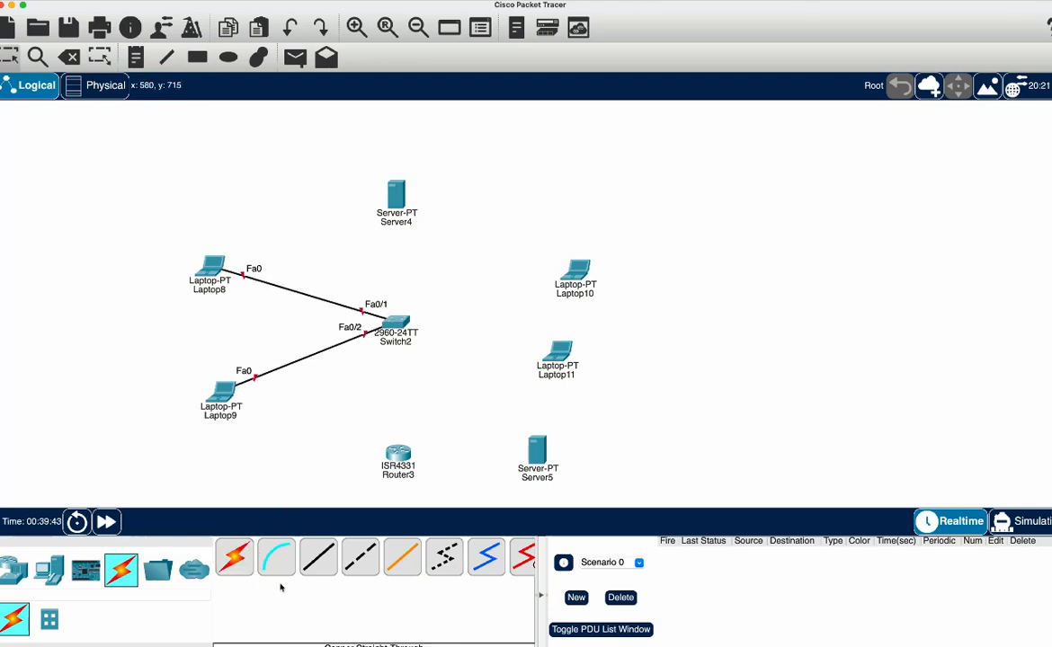
# Connect Laptop10 and Laptop11 to Switch2 with automatically chosen cables
pyautogui.click(575, 270)
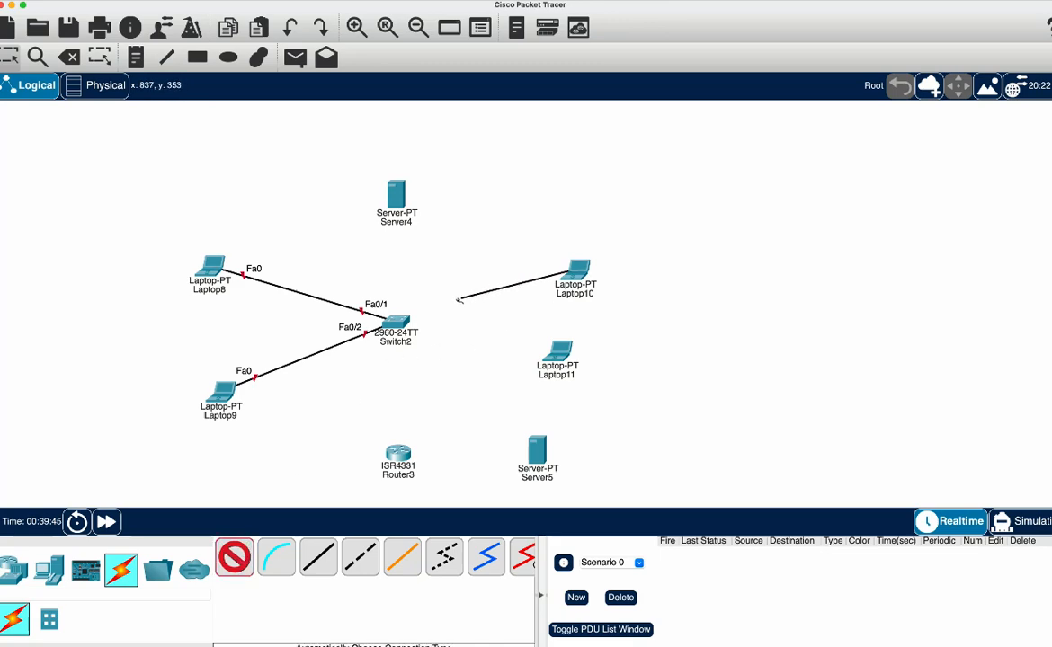
pyautogui.click(395, 321)
pyautogui.click(234, 557)
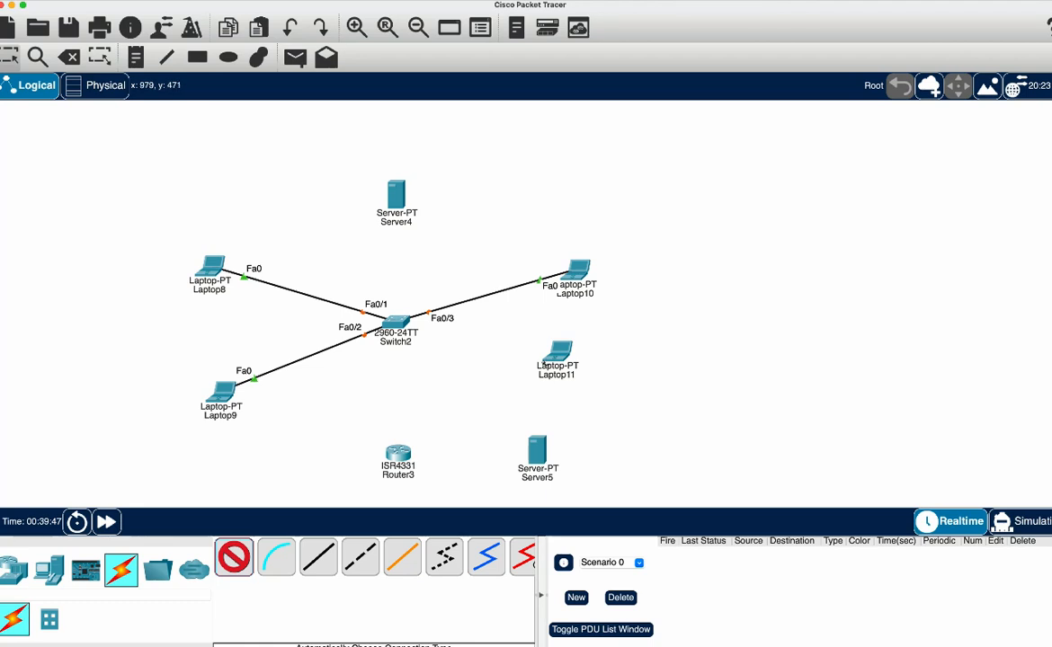
pyautogui.click(558, 353)
pyautogui.click(396, 322)
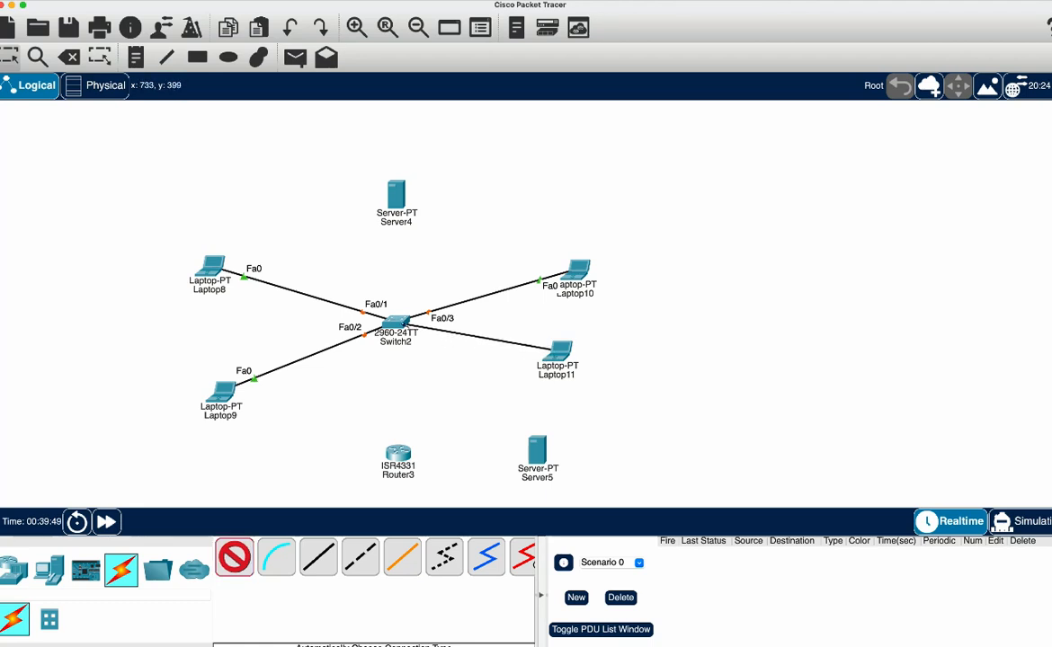
pyautogui.click(396, 322)
# Link Server4 to Switch2 and Switch2 to Router3 with automatically chosen cables
pyautogui.click(235, 558)
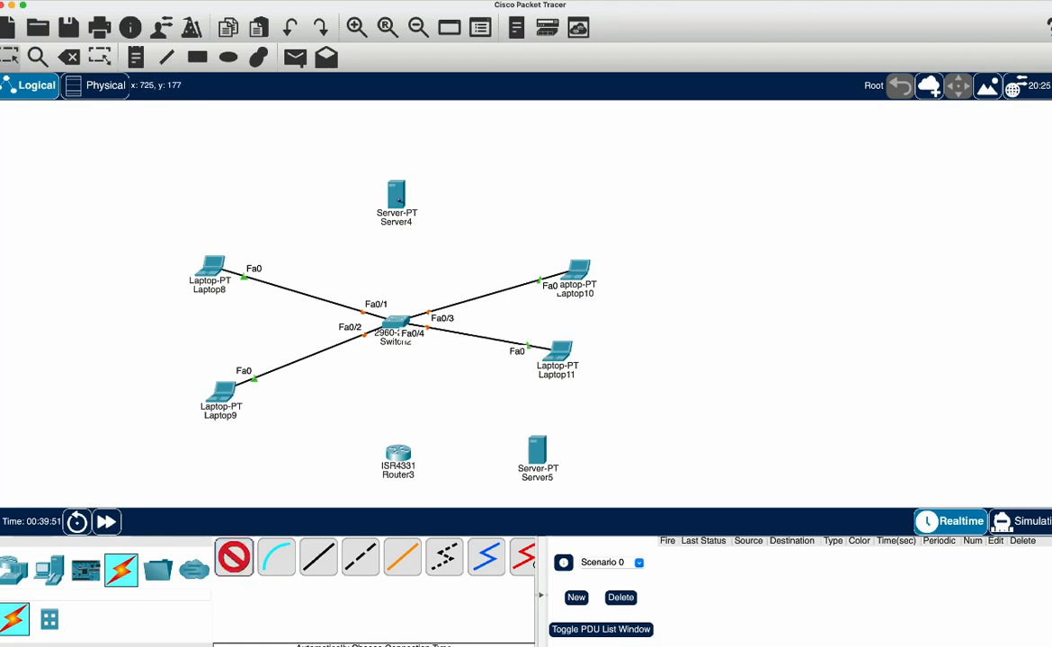
pyautogui.click(396, 200)
pyautogui.click(396, 321)
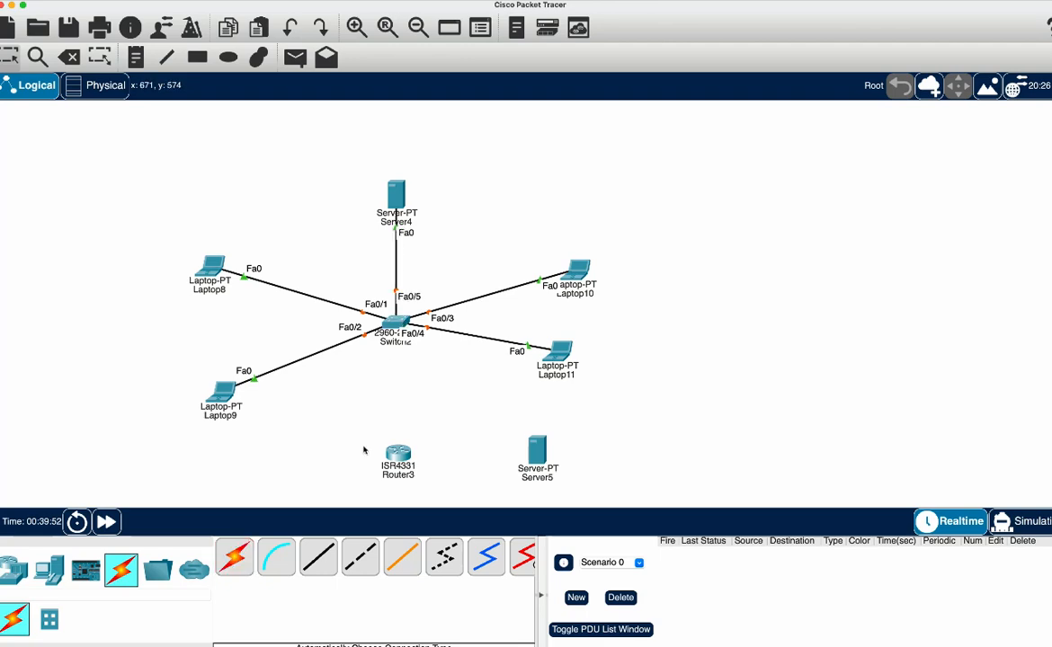
pyautogui.click(234, 558)
pyautogui.click(395, 322)
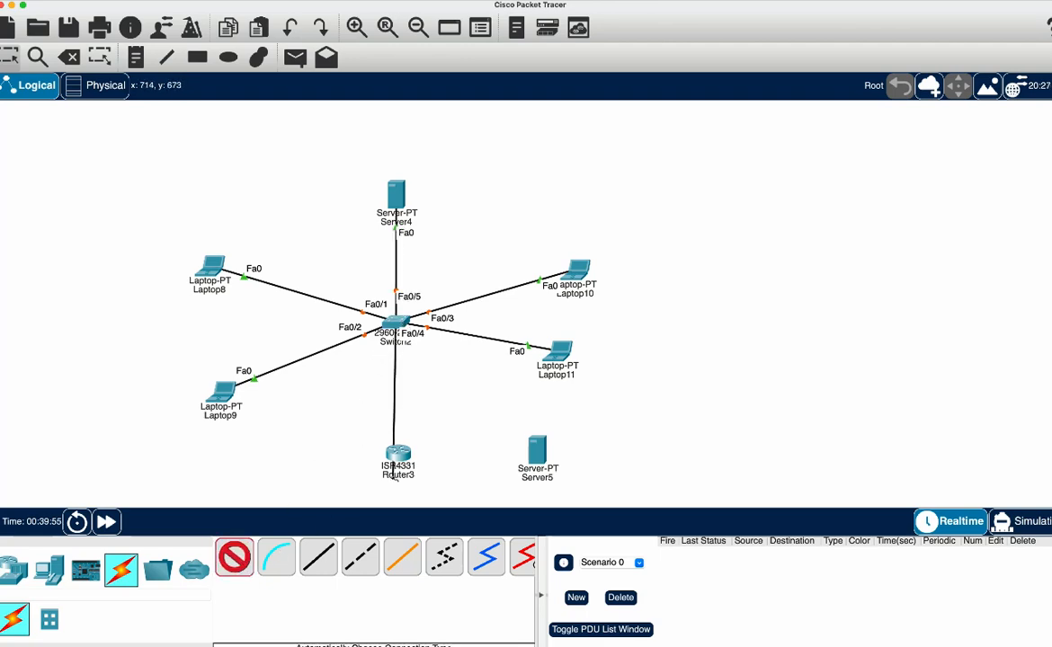
pyautogui.click(399, 454)
# Connect Router3 to Server5 with an automatically chosen cable
pyautogui.click(234, 557)
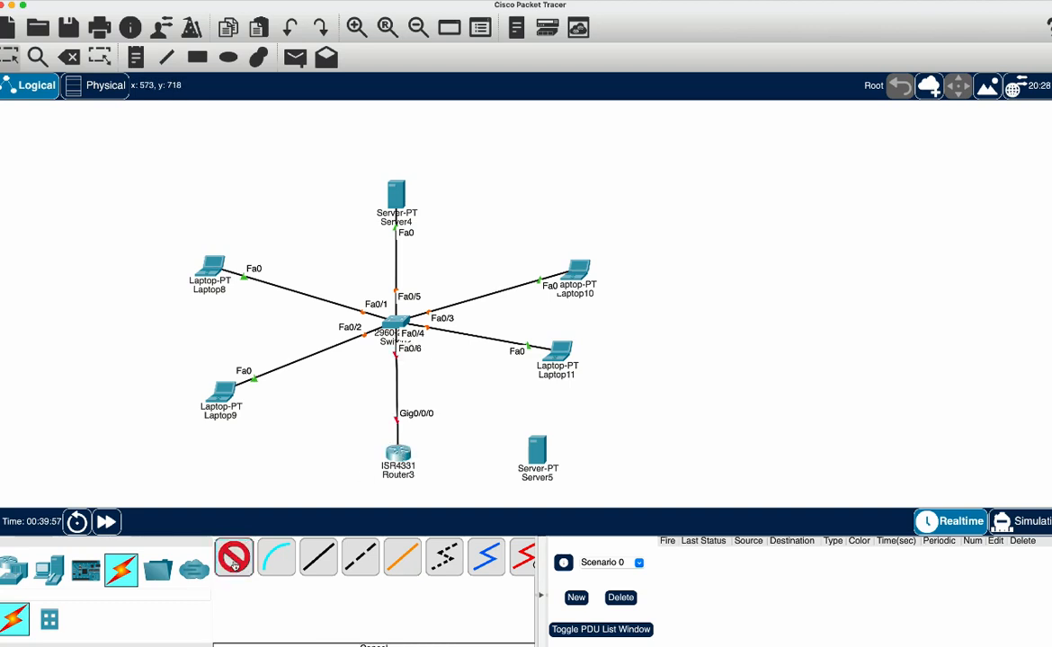
pyautogui.click(399, 454)
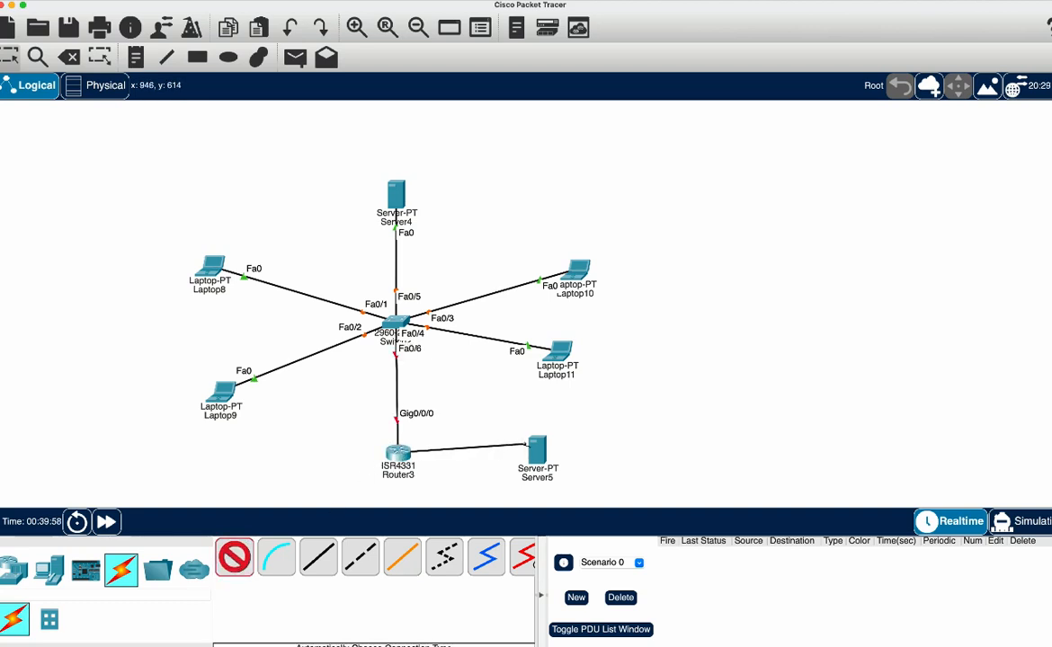
pyautogui.click(531, 447)
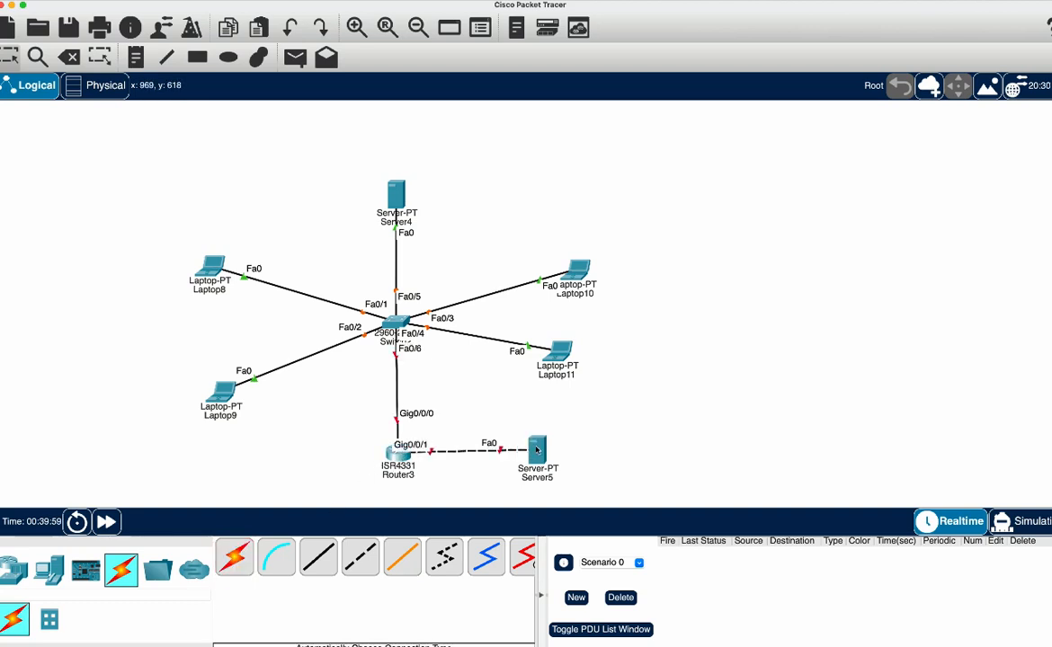
# Set Server4's static IPv4 default gateway to 10.0.30.1
pyautogui.click(395, 191)
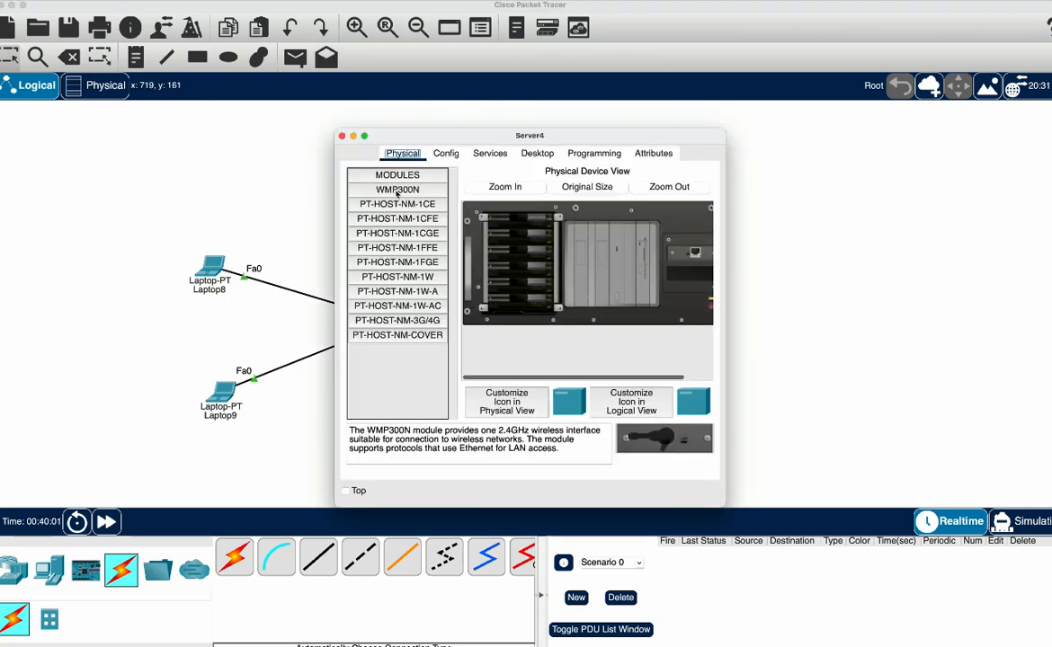
pyautogui.click(446, 153)
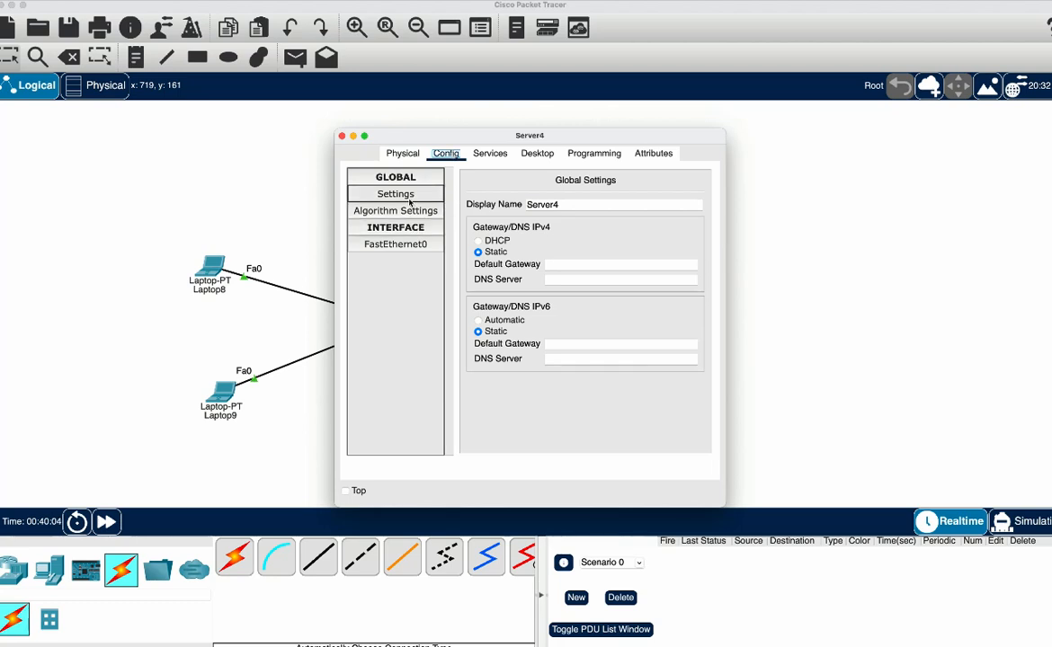
pyautogui.click(563, 264)
pyautogui.write('1')
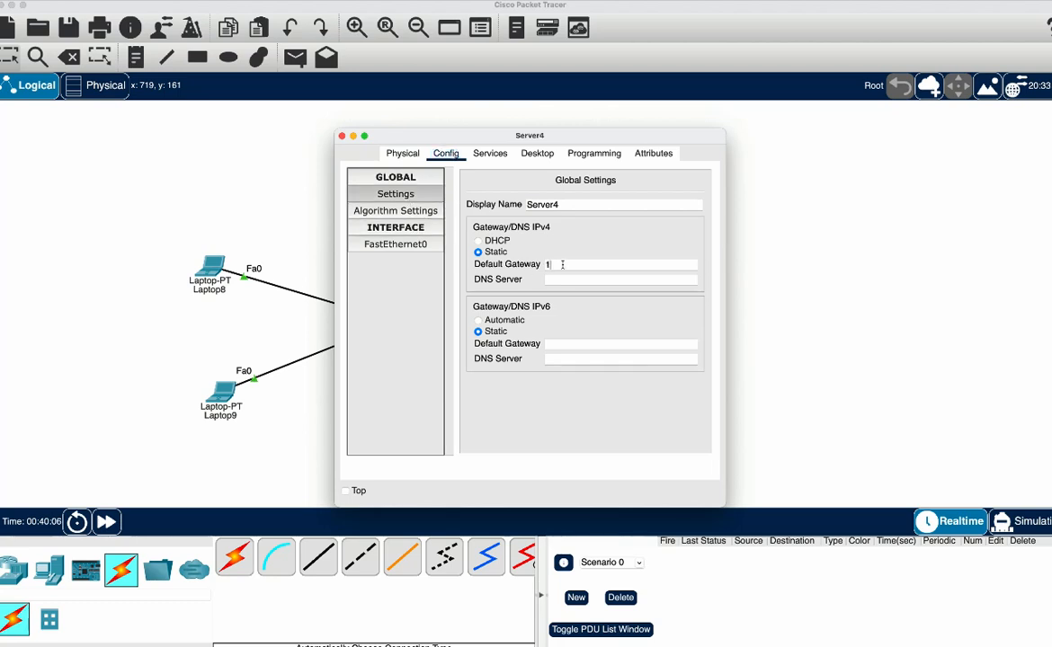
pyautogui.write('0.0.30.1')
# Give Server4's FastEthernet0 interface the IPv4 address 10.0.30.2 with subnet mask 255.255.255.252
pyautogui.moveTo(580, 265); pyautogui.dragTo(543, 264)
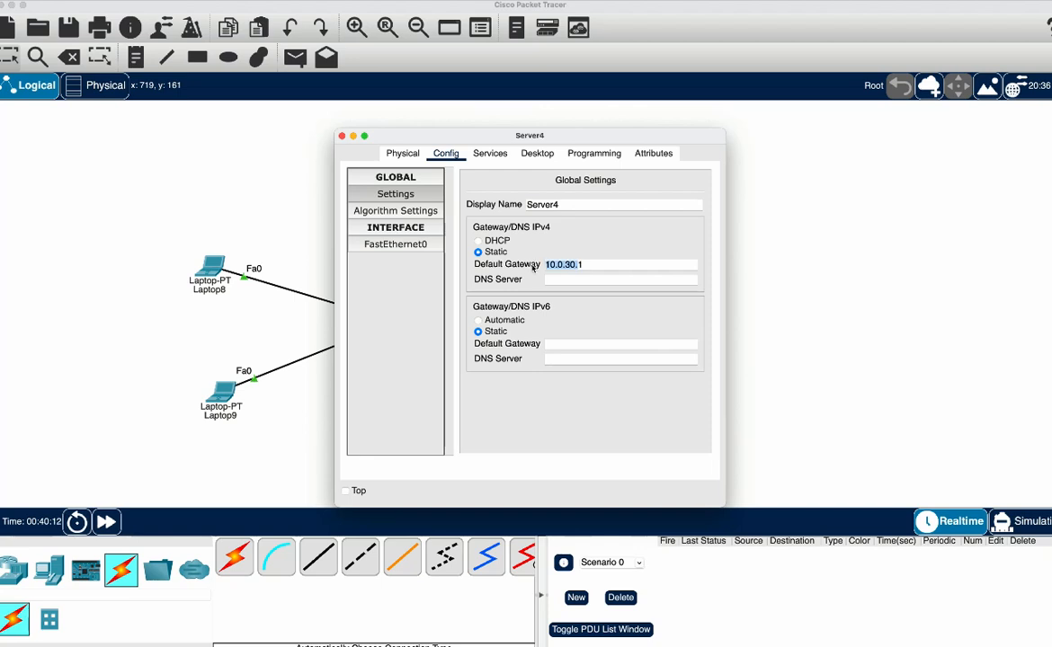
pyautogui.click(395, 244)
pyautogui.click(602, 290)
pyautogui.write('10.0.30.')
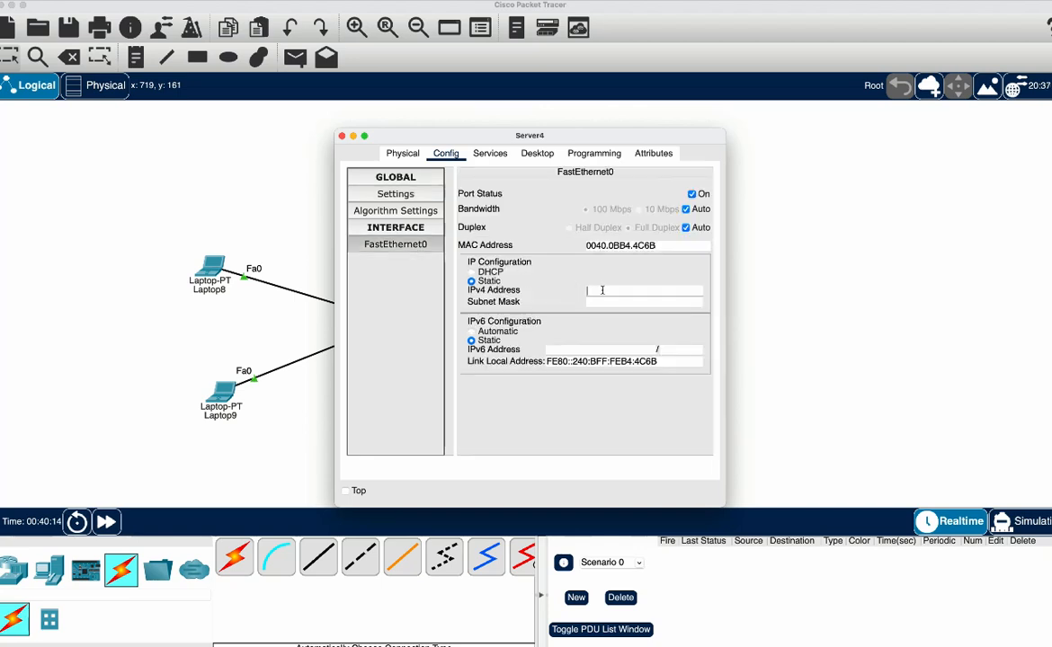
pyautogui.write('2')
pyautogui.click(620, 304)
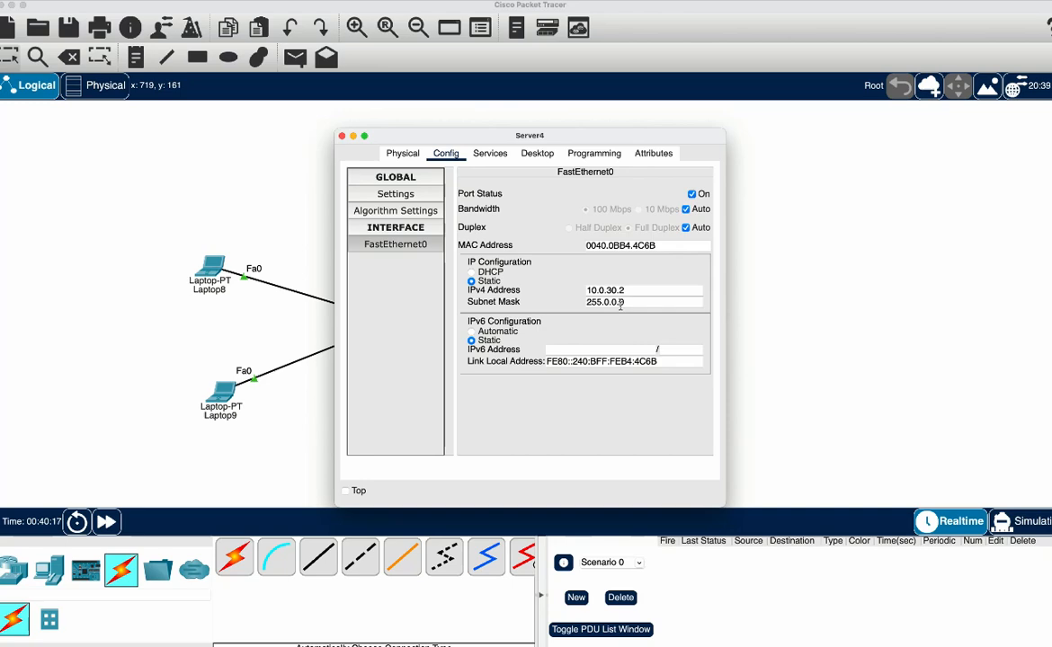
pyautogui.doubleClick(620, 303)
pyautogui.write('255.255.255.252')
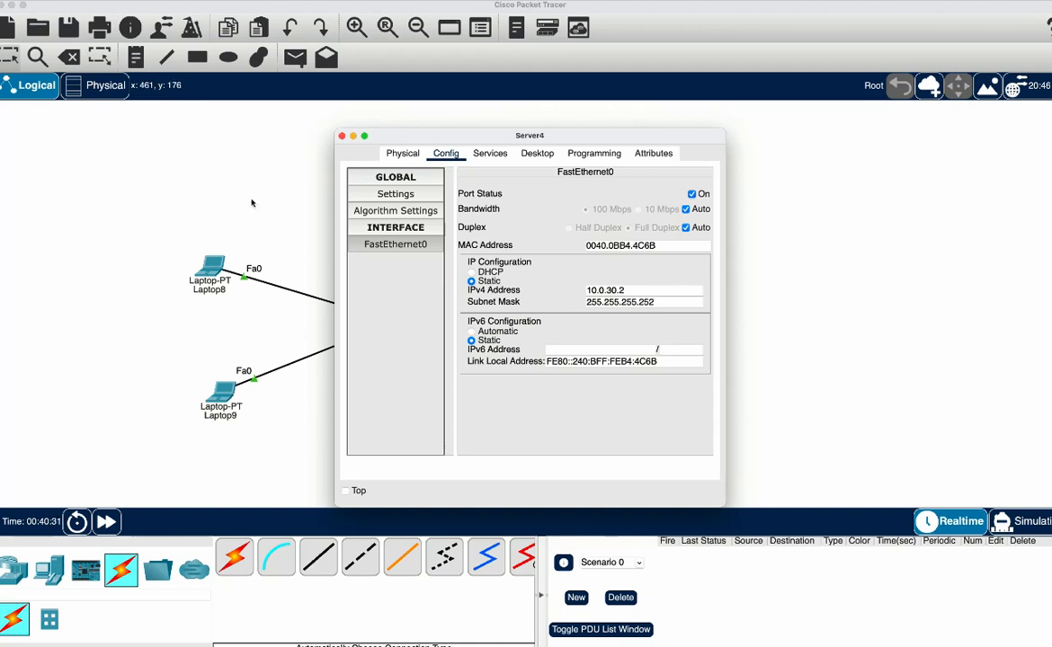
# Save Server4's DHCP pool serverPool with default gateway 10.0.10.1, start IP 10.0.10.0 and subnet mask 255.255.255.0
pyautogui.click(490, 152)
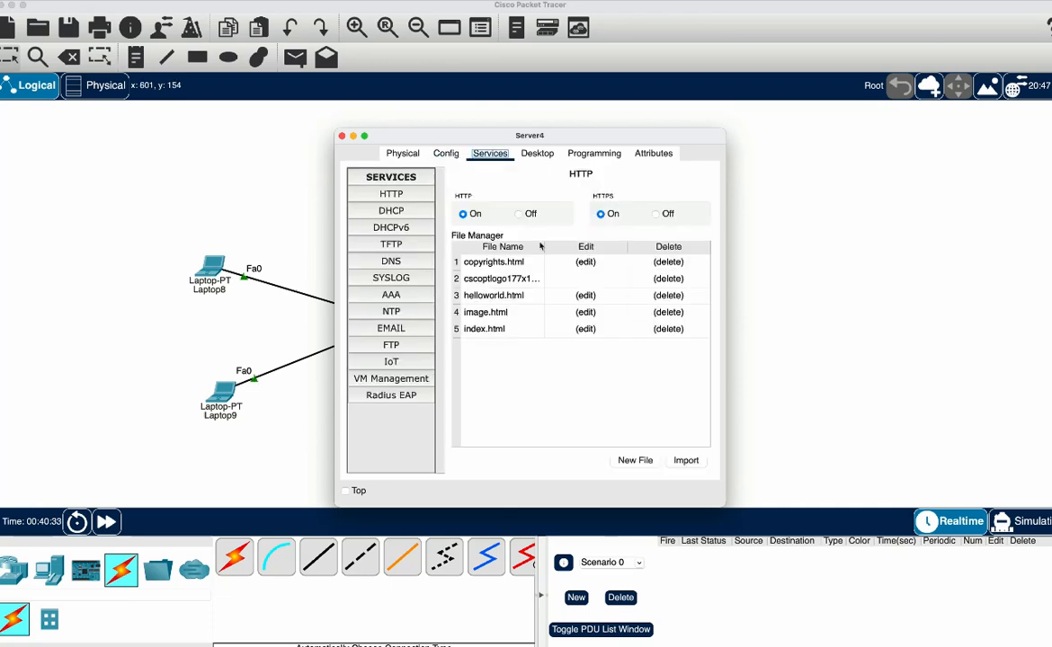
pyautogui.click(412, 208)
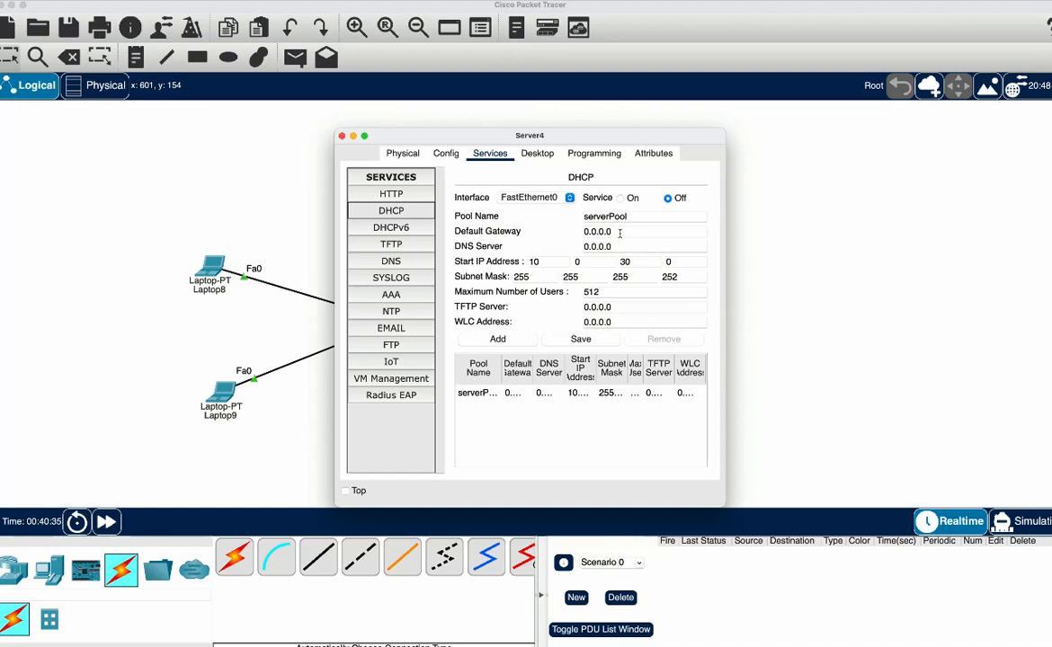
pyautogui.moveTo(620, 232); pyautogui.dragTo(581, 234)
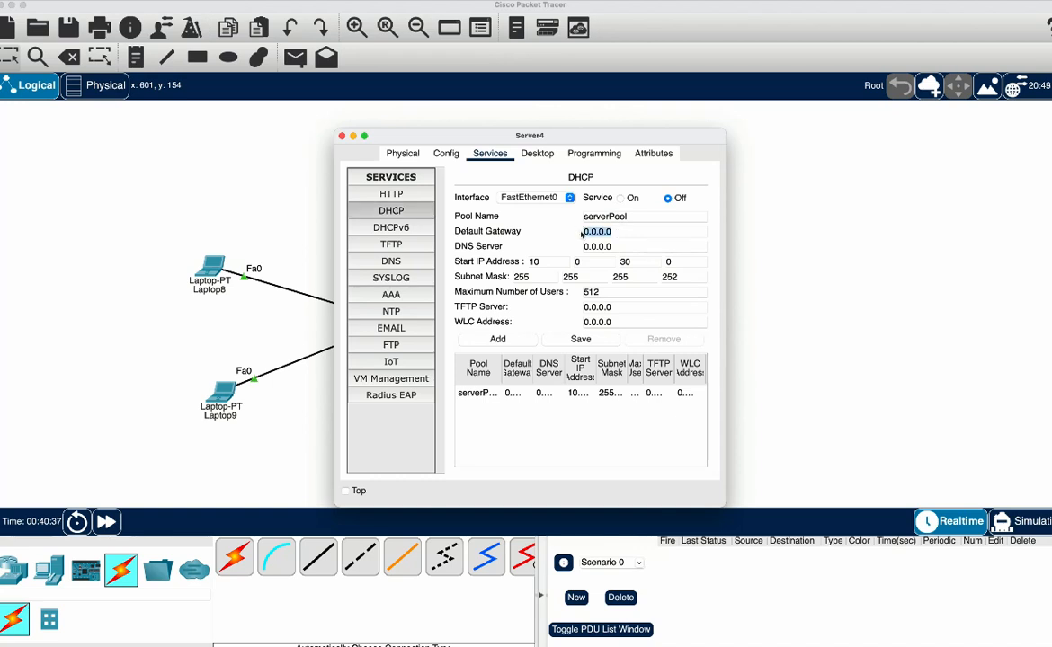
pyautogui.write('10.0.30.')
pyautogui.click(606, 232)
pyautogui.press('BackSpace')
pyautogui.write('1')
pyautogui.click(624, 262)
pyautogui.press('BackSpace')
pyautogui.write('1')
pyautogui.doubleClick(671, 277)
pyautogui.write('0')
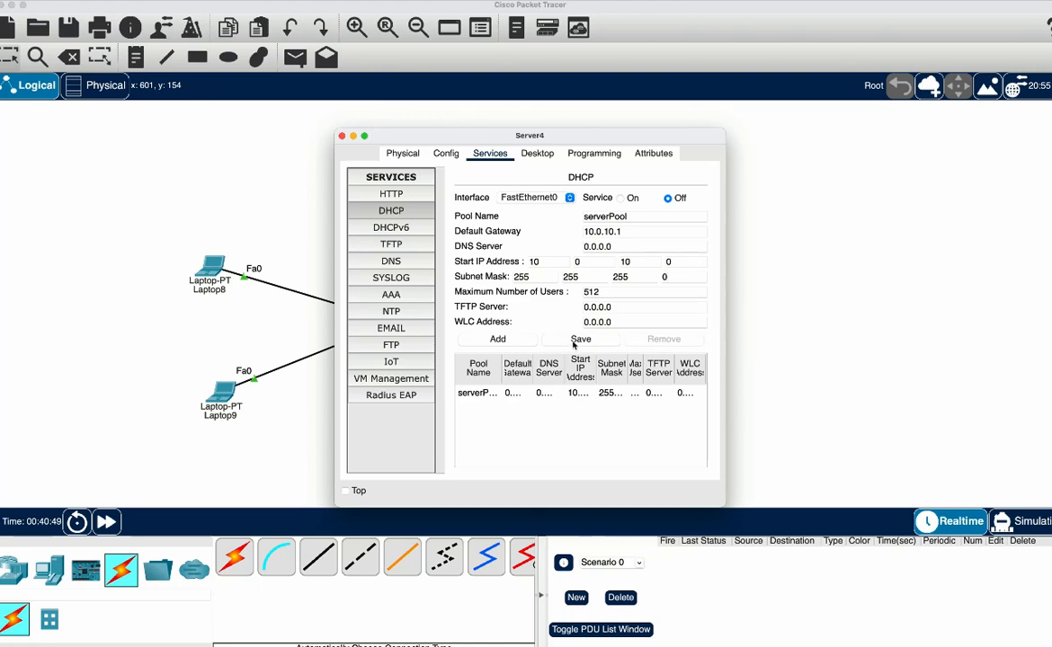
pyautogui.click(581, 340)
# Add a second DHCP pool named serverPool20 on Server4 with default gateway 10.0.20.1 and start IP 10.0.20.0
pyautogui.click(653, 218)
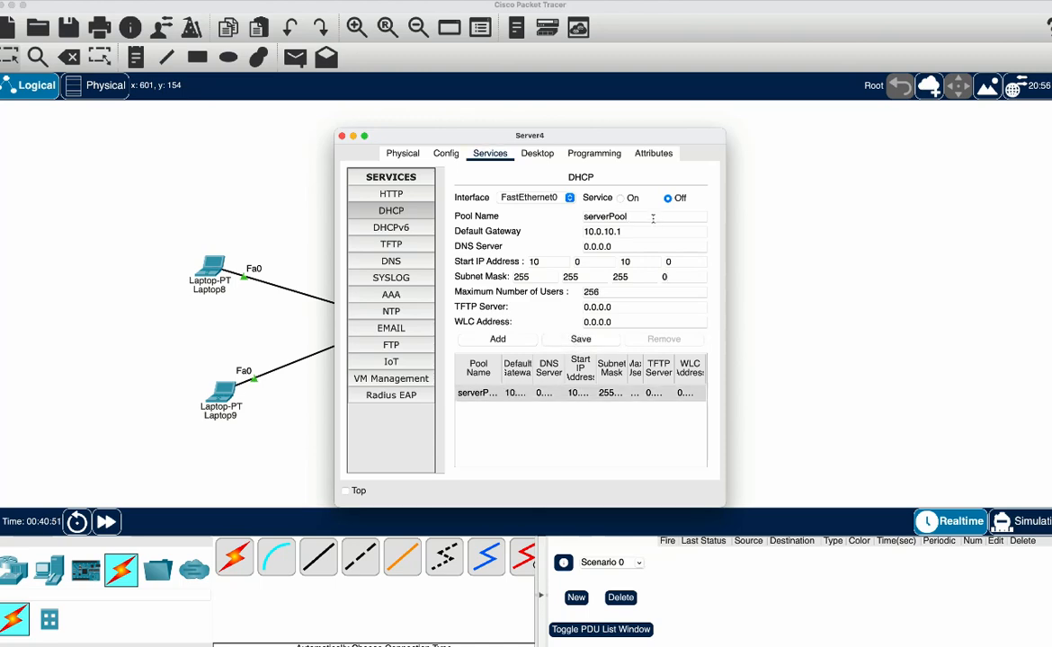
pyautogui.write('20')
pyautogui.click(625, 260)
pyautogui.press('BackSpace')
pyautogui.write('2')
pyautogui.click(499, 340)
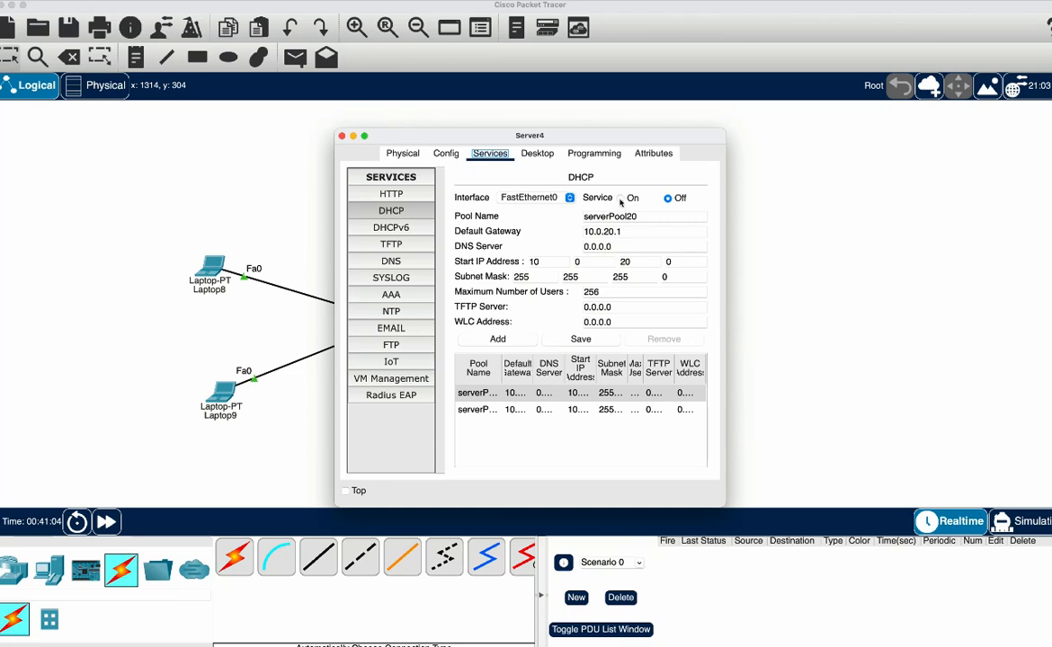
pyautogui.click(819, 214)
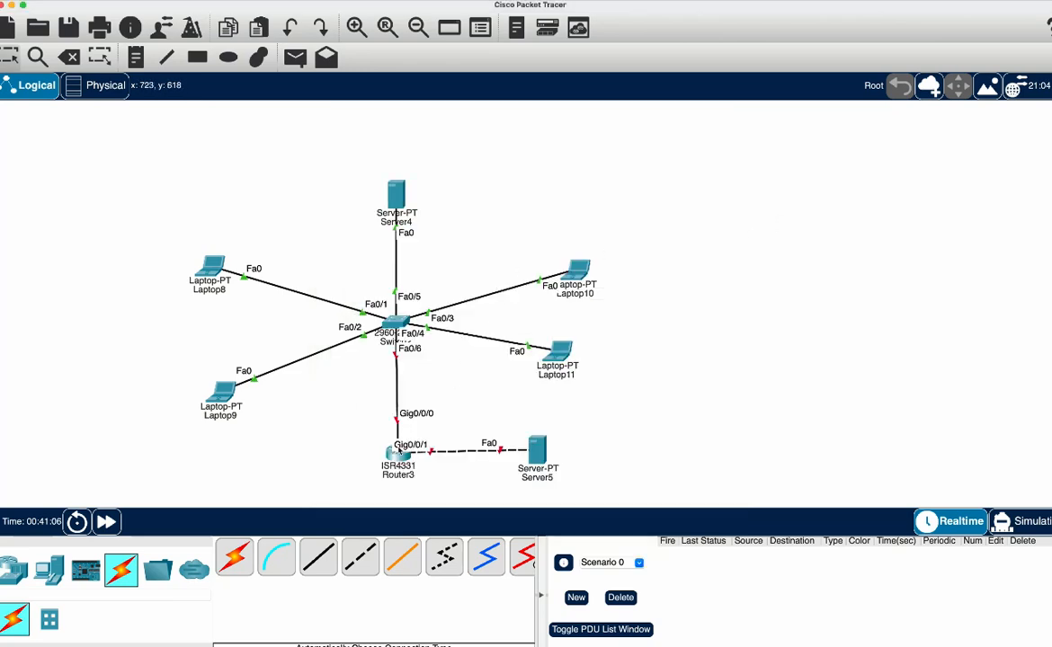
# Set Server5's static IPv4 default gateway to 8.8.8.1 and open its FastEthernet0 interface settings
pyautogui.click(537, 449)
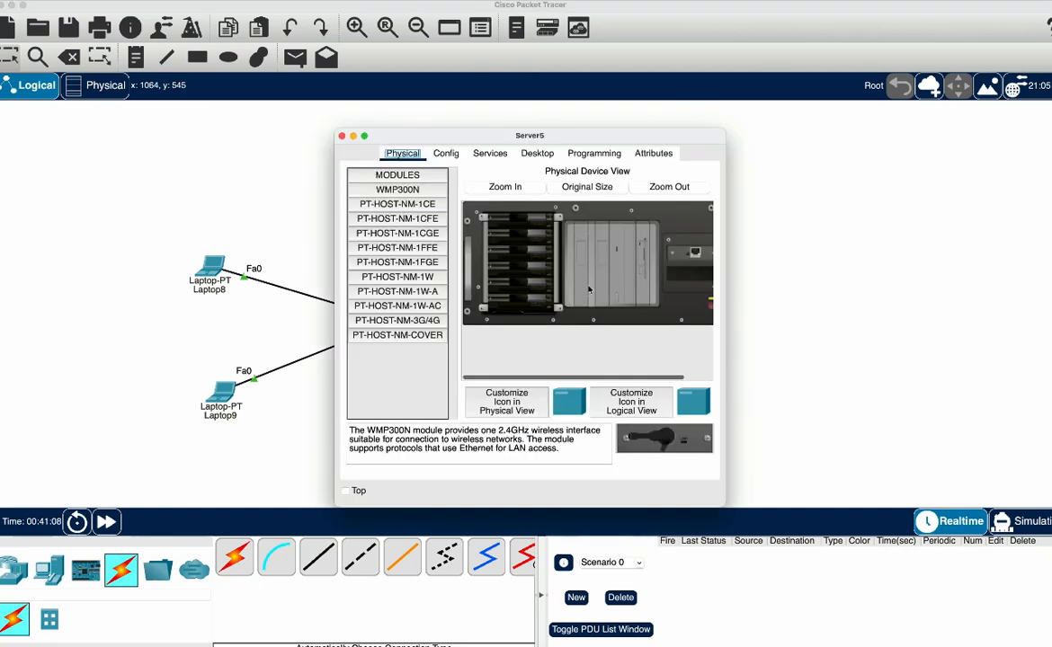
pyautogui.click(445, 152)
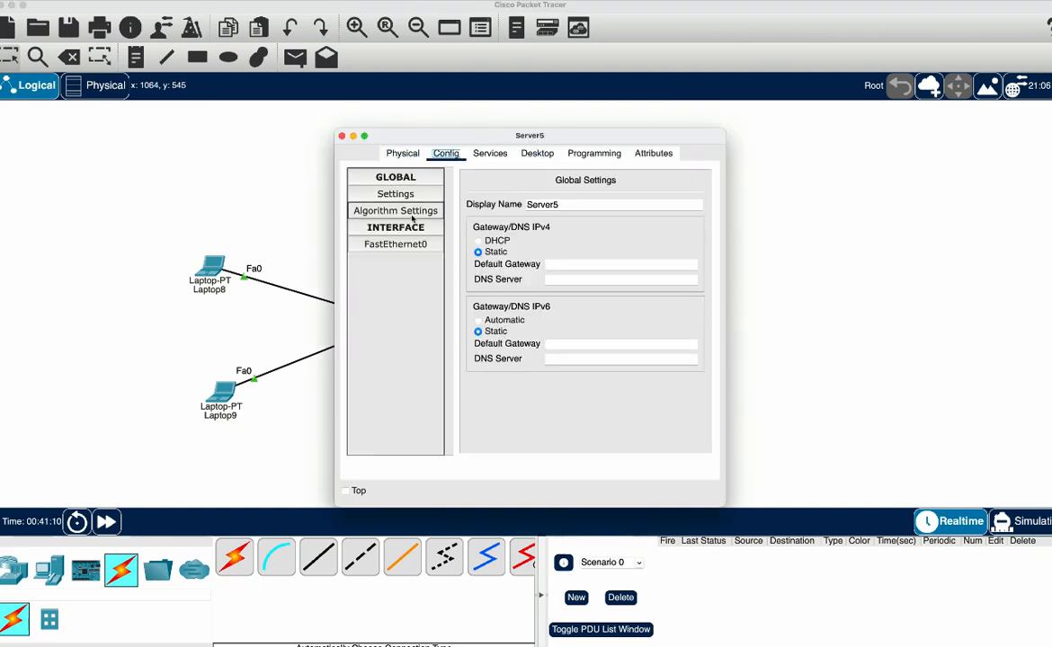
pyautogui.click(579, 263)
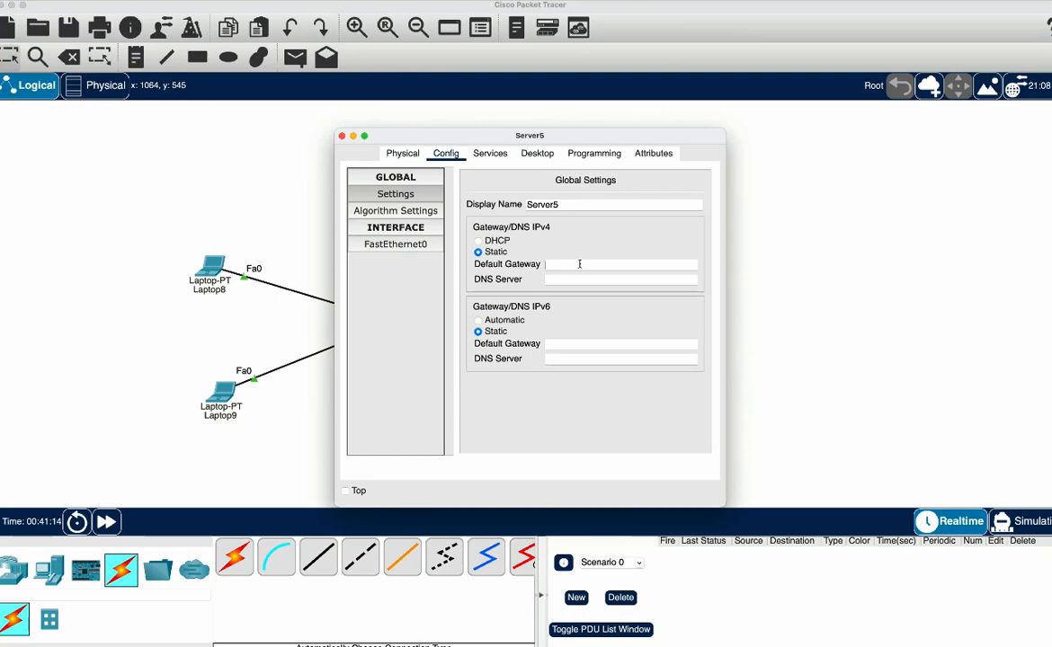
pyautogui.write('8.8.8.1')
pyautogui.click(395, 243)
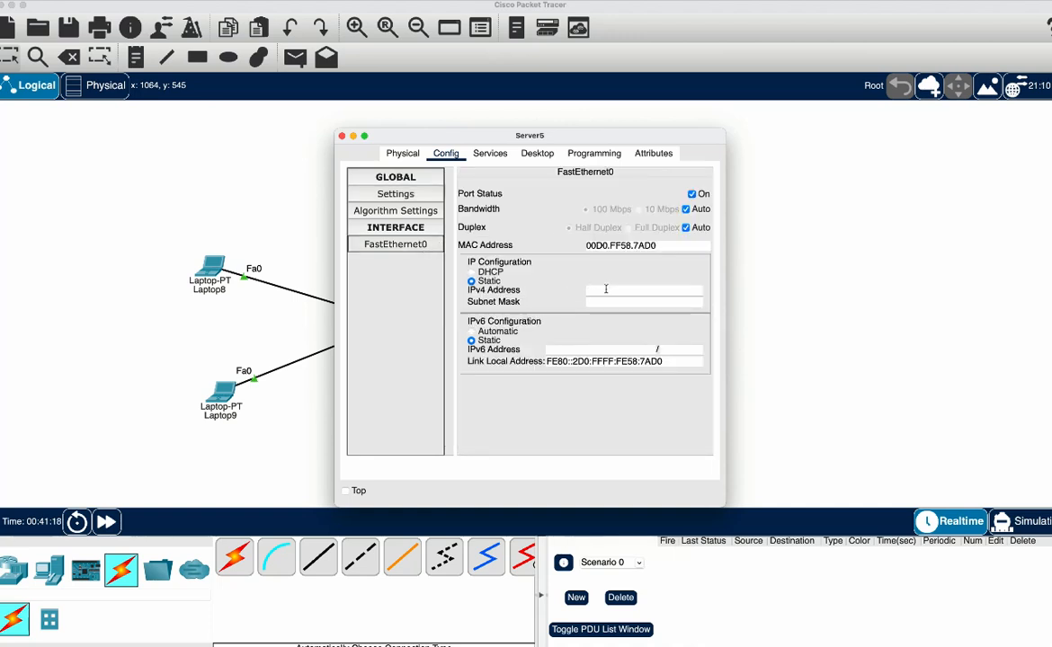
# Set Server5's FastEthernet0 IPv4 address to 8.8.8.8, replace its default subnet mask and close the server's settings
pyautogui.click(605, 289)
pyautogui.write('8.8.8.8')
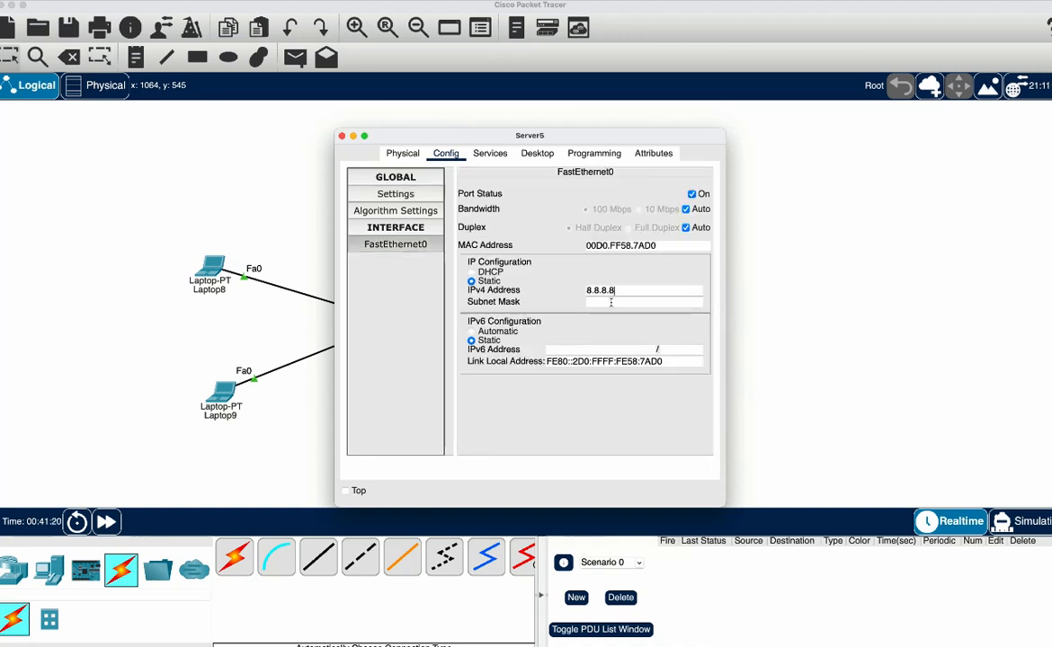
pyautogui.click(606, 302)
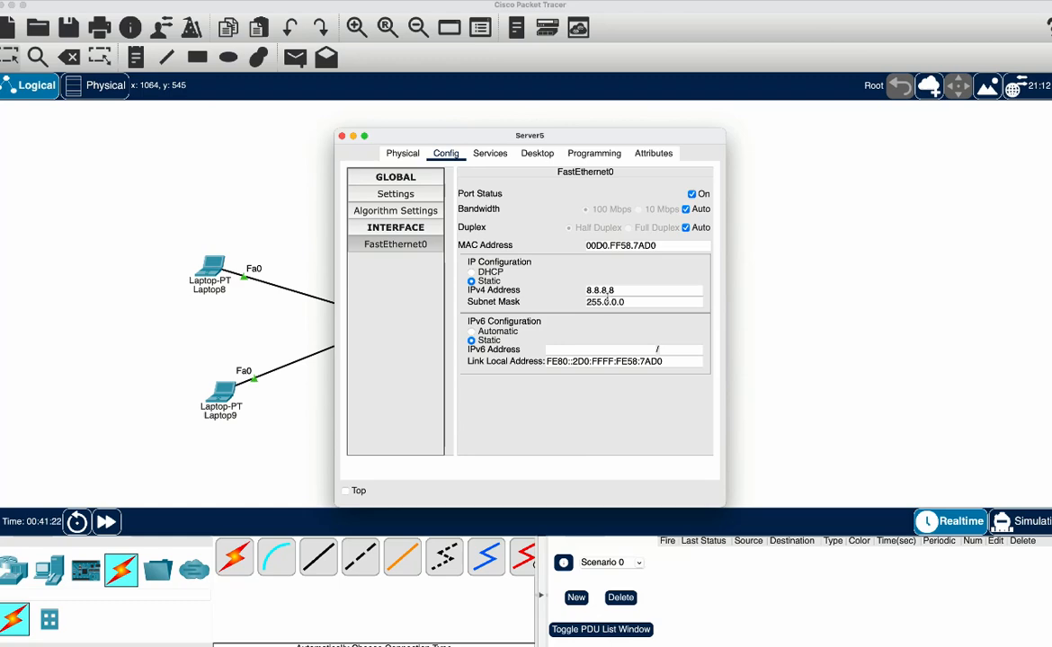
pyautogui.doubleClick(607, 302)
pyautogui.tripleClick(606, 302)
pyautogui.write('255.255.25')
pyautogui.press('BackSpace')
pyautogui.click(263, 230)
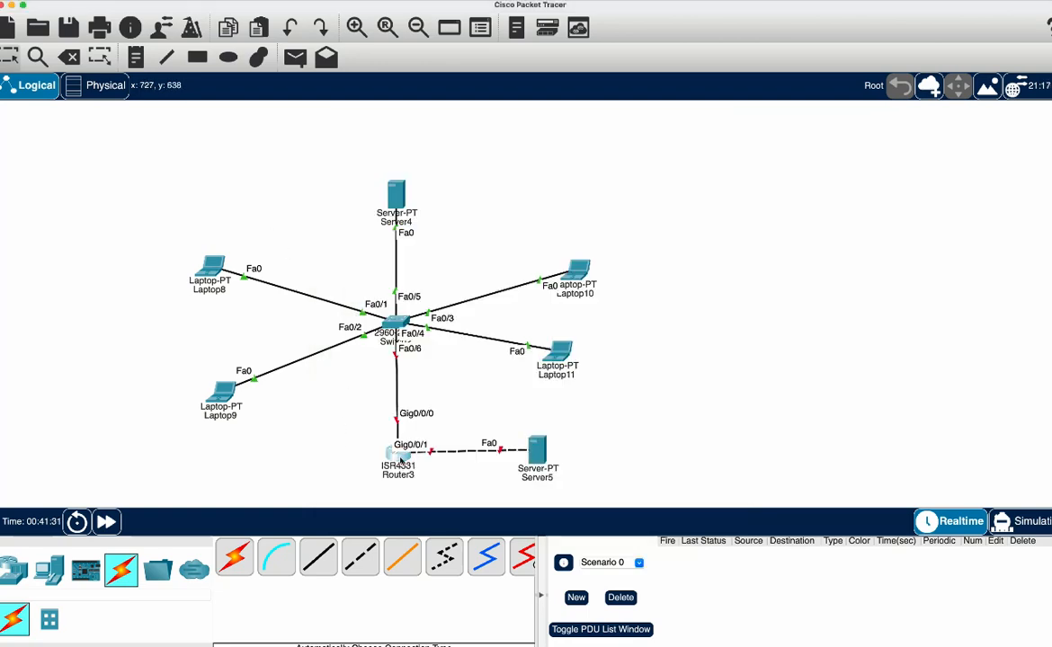
# Open Router3's command line and answer no to the initial configuration dialog to reach the router prompt
pyautogui.click(395, 451)
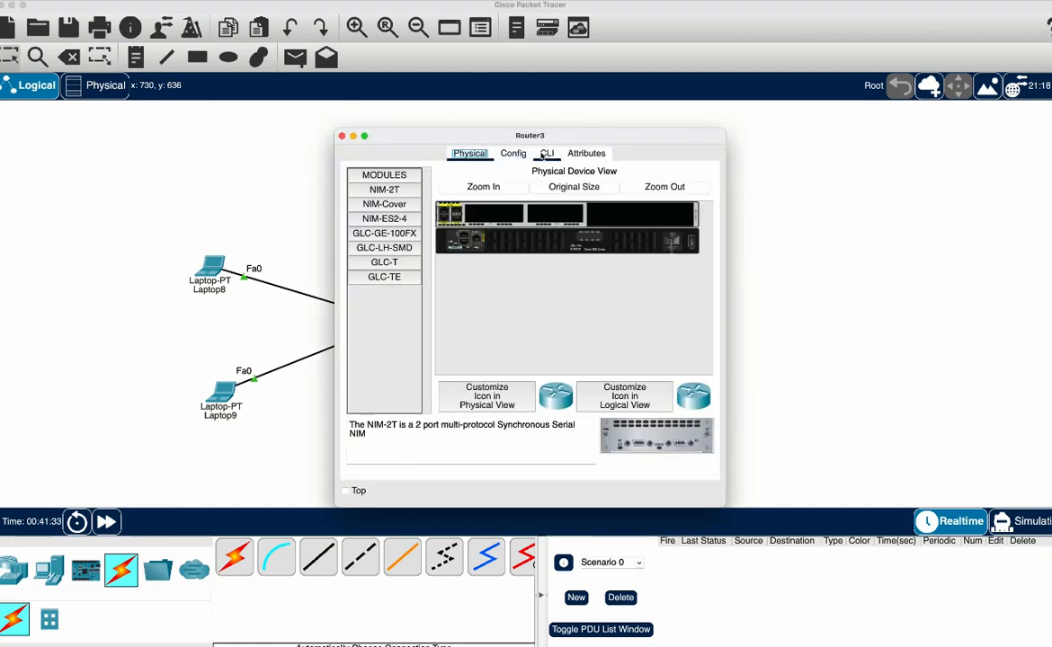
pyautogui.click(547, 154)
pyautogui.press('Return')
pyautogui.press('Return')
pyautogui.press('Return')
pyautogui.press('Return')
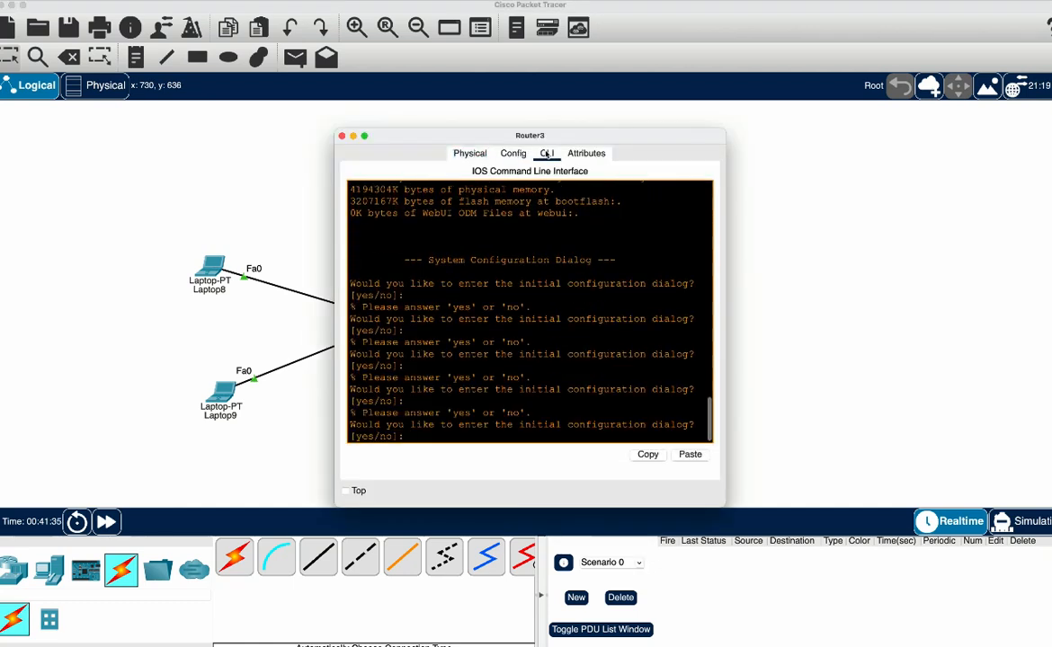
pyautogui.write('no')
pyautogui.press('Return')
pyautogui.press('Return')
pyautogui.press('Return')
pyautogui.press('Return')
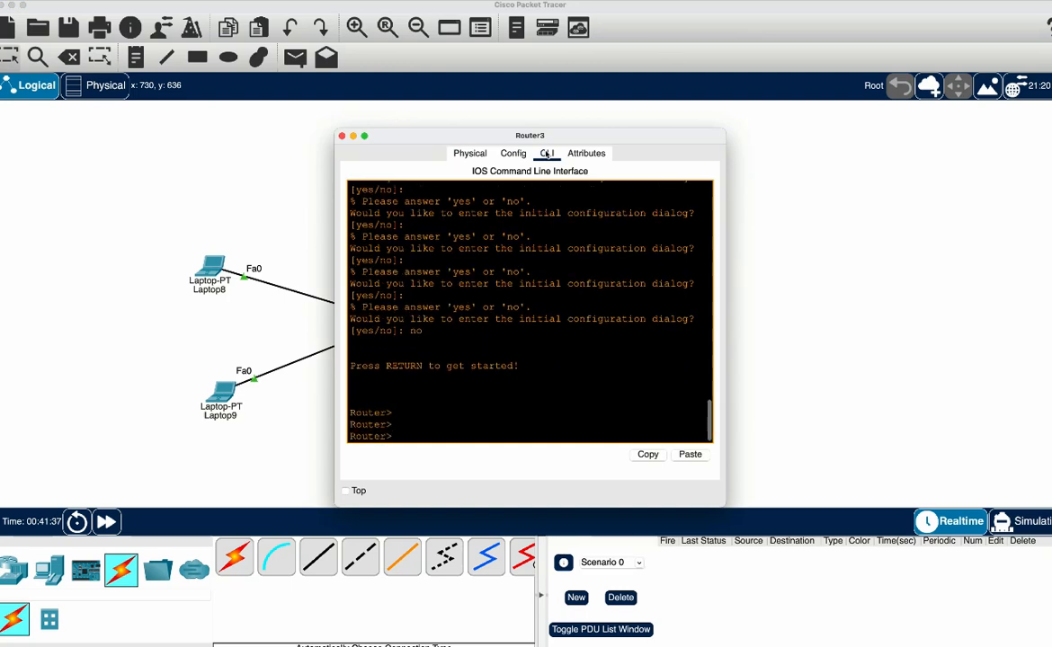
# Enter privileged mode and start global configuration mode on Router3
pyautogui.write('en')
pyautogui.press('Return')
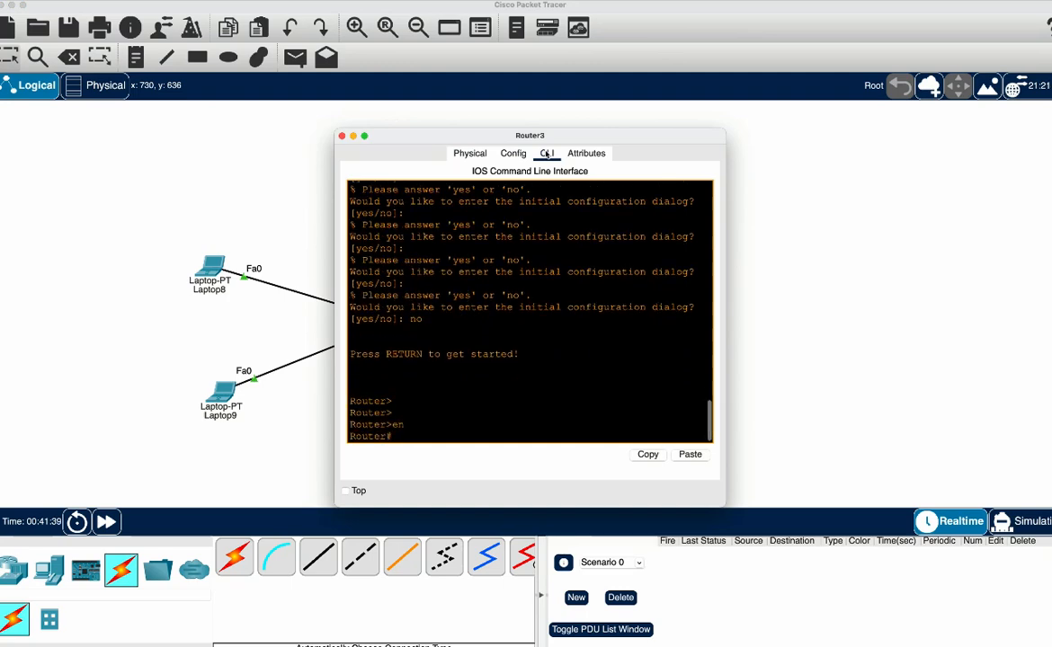
pyautogui.write('conf t')
pyautogui.press('Return')
# Assign IP address 8.8.8.1 with subnet mask 255.255.255.0 to Router3's interface g0/0/1
pyautogui.press('Return')
pyautogui.press('Return')
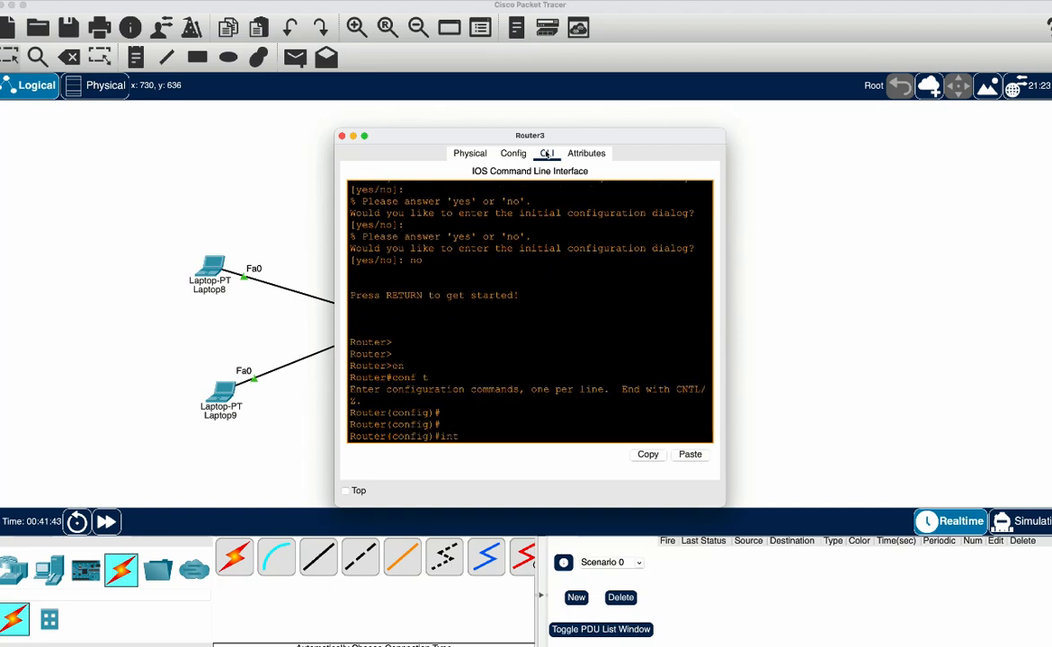
pyautogui.write('int g0/0/1')
pyautogui.press('Return')
pyautogui.press('Return')
pyautogui.press('Return')
pyautogui.press('Return')
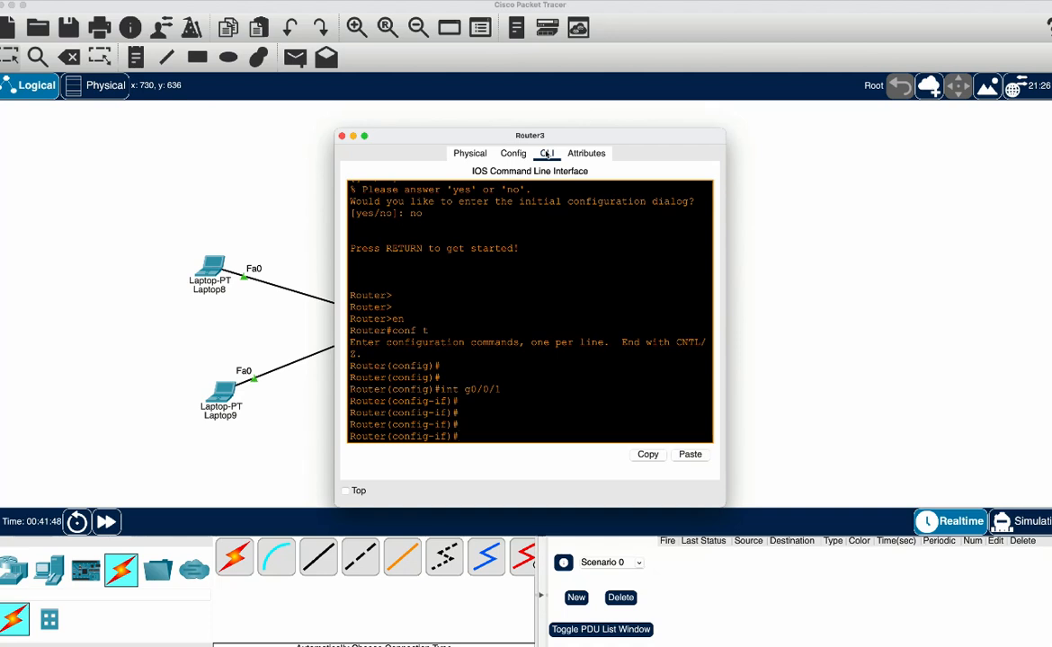
pyautogui.write('ip add 8.8.8.1 255.255.25')
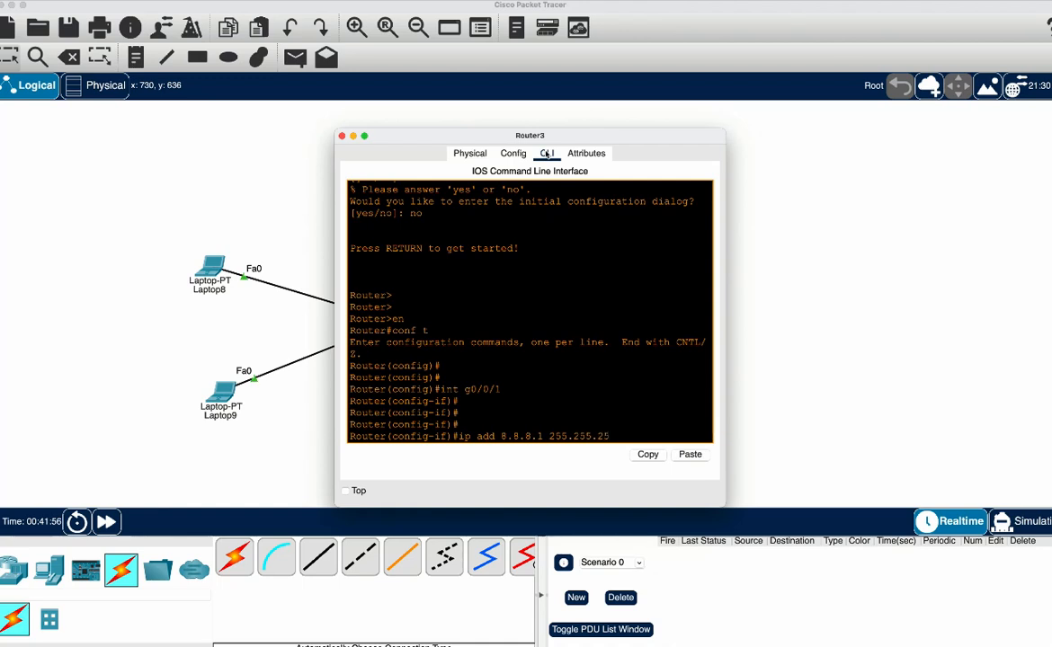
pyautogui.write('5.0')
pyautogui.press('Return')
# Enable Router3's interface g0/0/1 with the no shut command
pyautogui.write('nfig-if)#n')
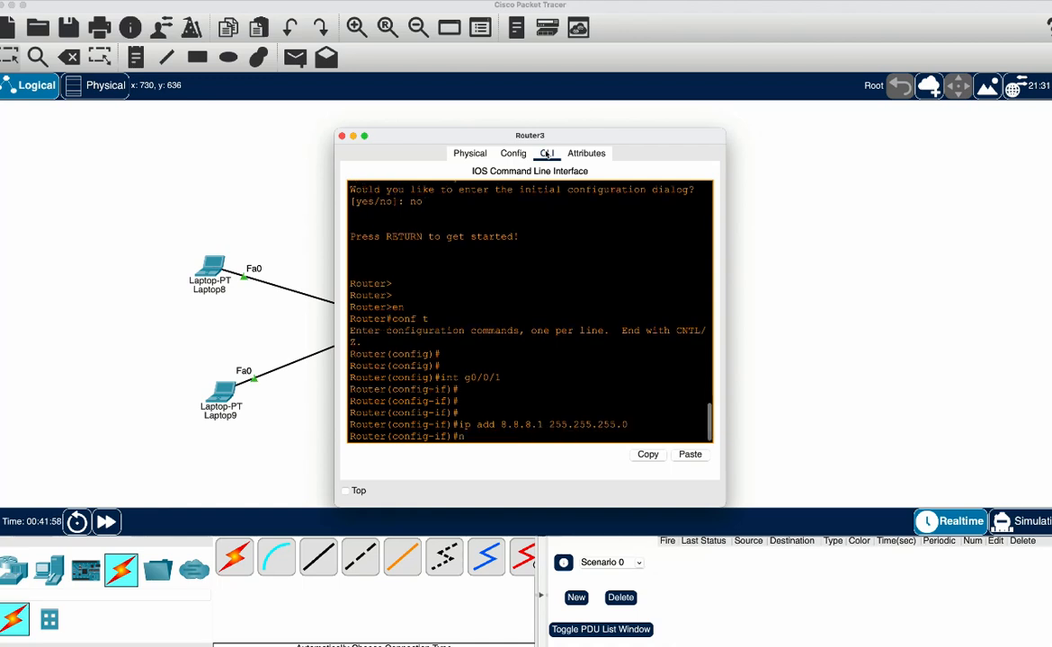
pyautogui.write('o shut')
pyautogui.press('Return')
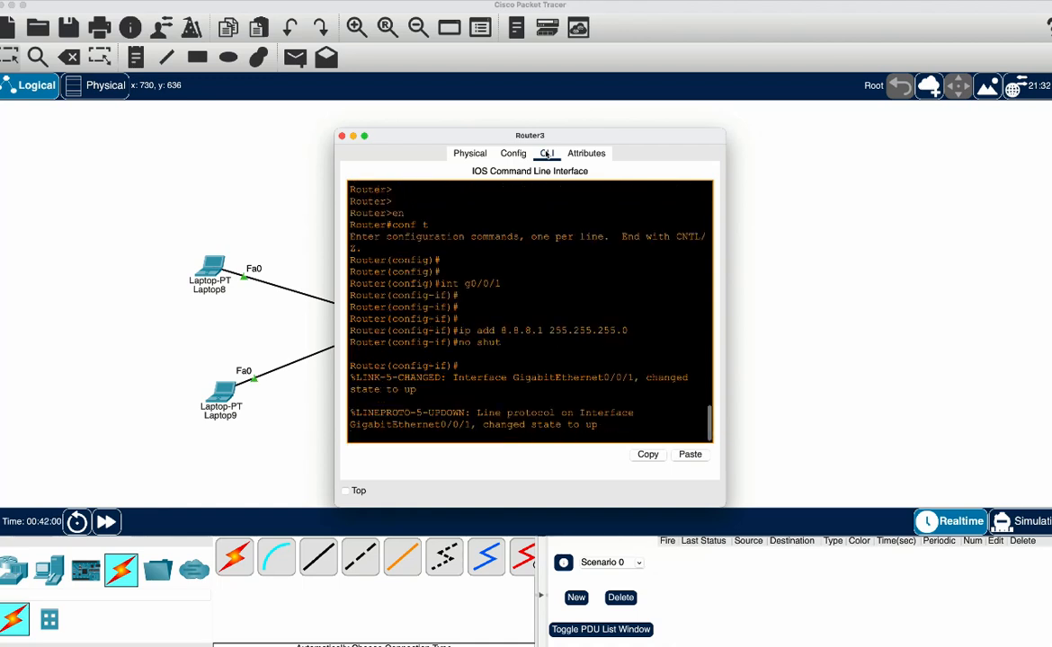
# Ping Server5 at 8.8.8.8 from Router3's interface configuration mode
pyautogui.write('do ping 8.8.8.8')
pyautogui.press('Return')
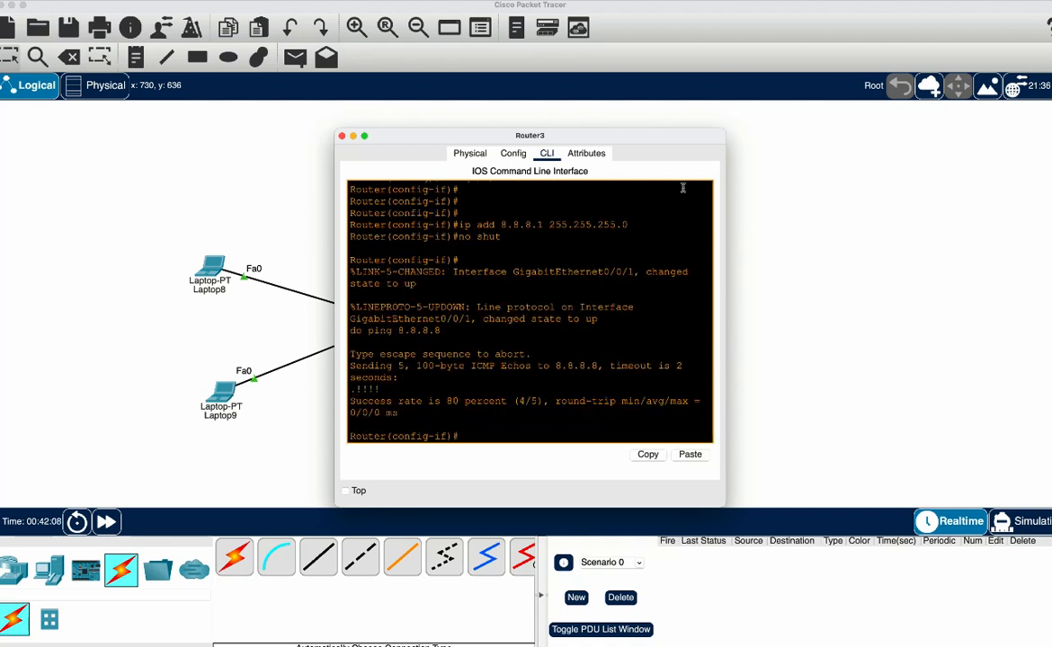
# Create subinterface g0/0/0.10 on Router3 with dot1Q encapsulation for VLAN 10
pyautogui.write('int g0/0/0.10')
pyautogui.press('Return')
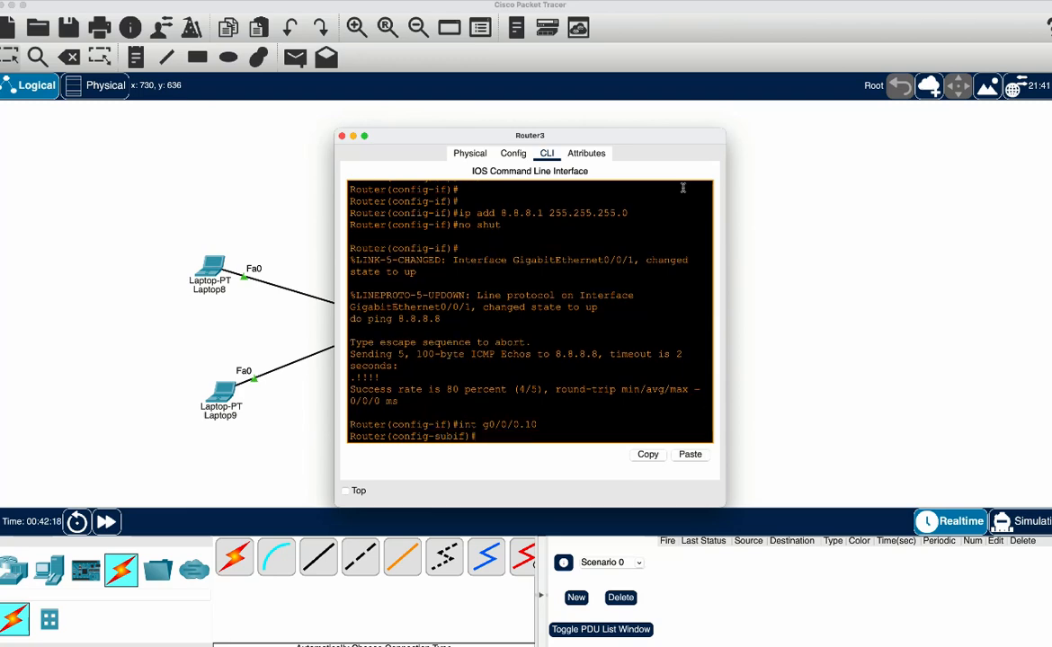
pyautogui.write('en')
pyautogui.press('Tab')
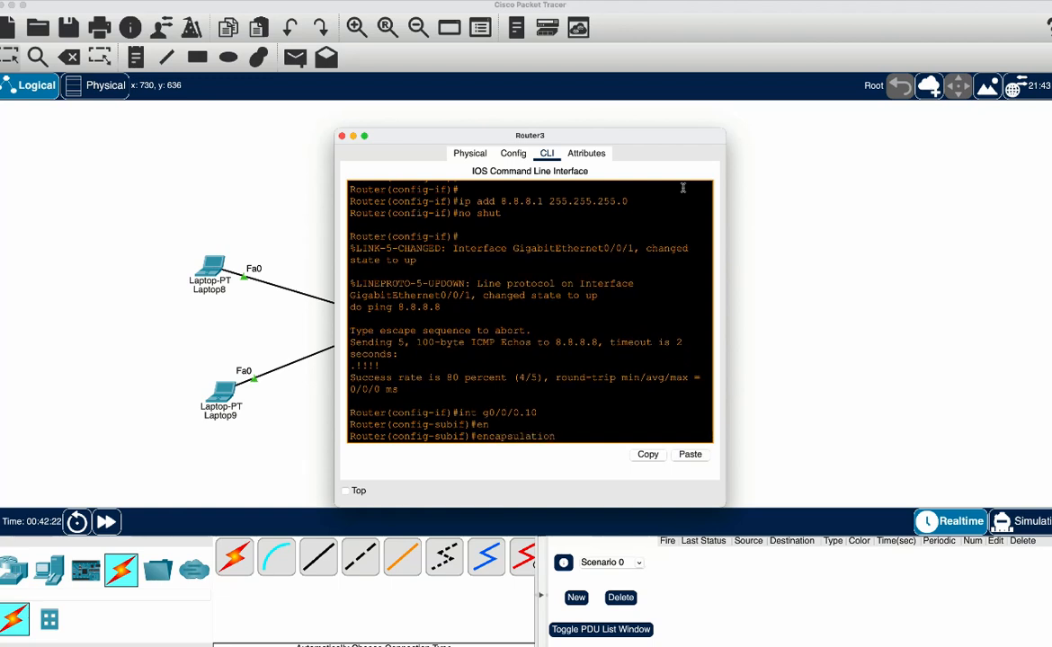
pyautogui.write('d')
pyautogui.press('Tab')
pyautogui.write('1')
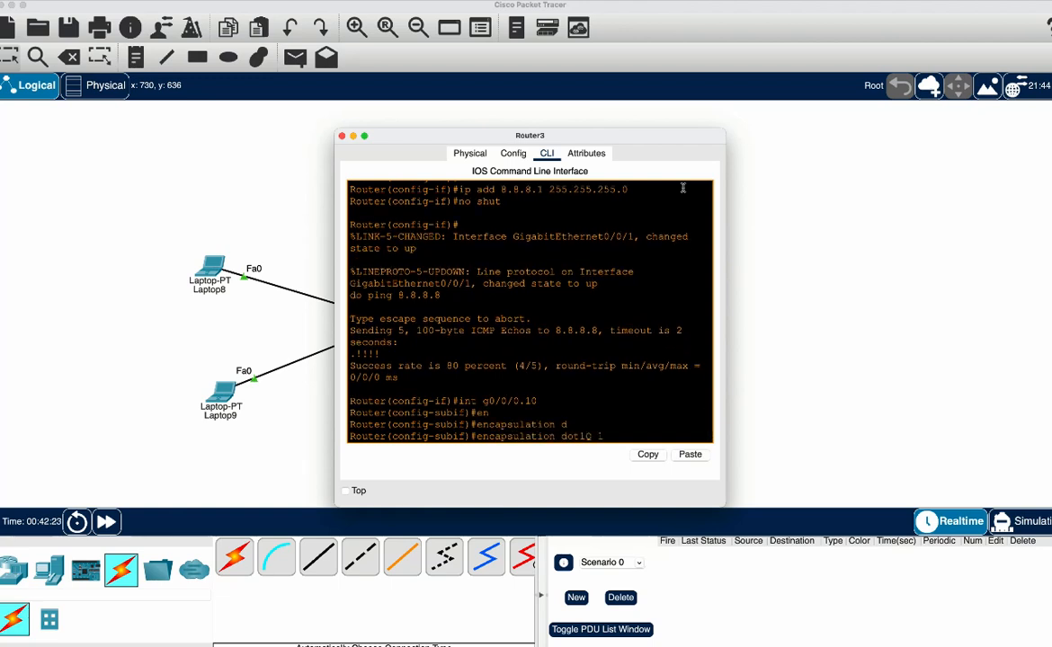
pyautogui.write('0')
pyautogui.press('Return')
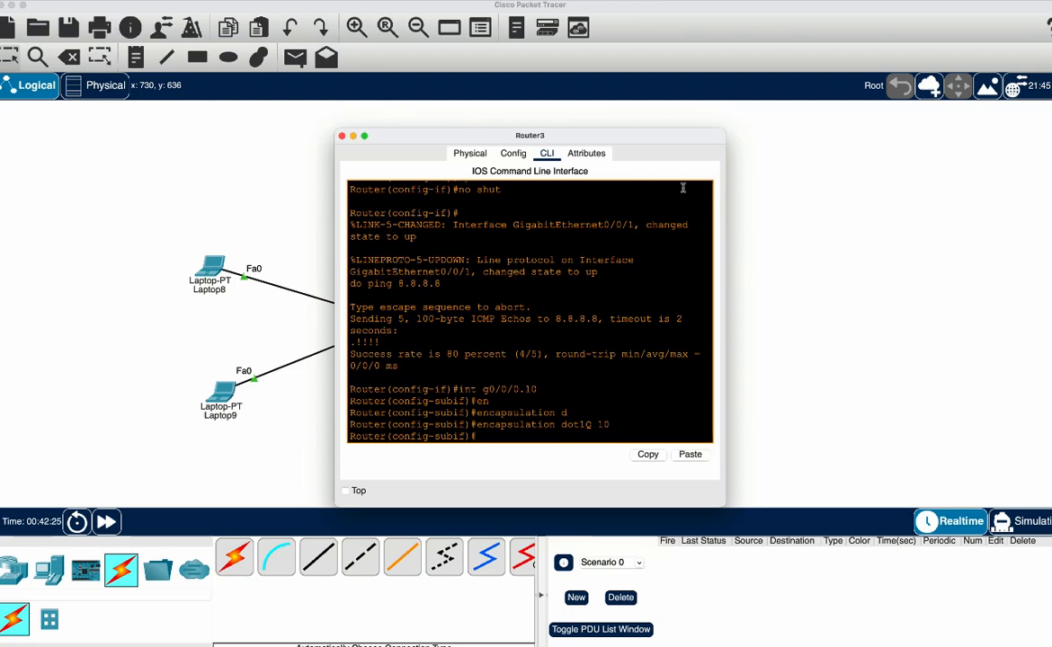
# Assign IP address 10.0.10.1 with subnet mask 255.255.255.0 to subinterface g0/0/0.10
pyautogui.write('ip add 10.0.10.1 255.255.255.0')
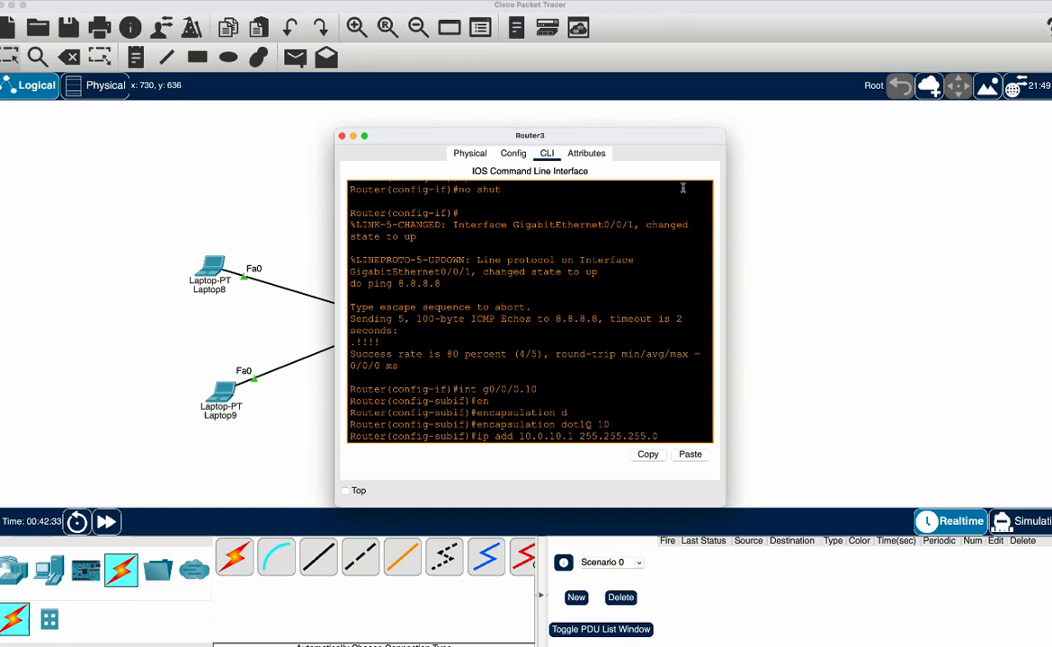
pyautogui.press('Return')
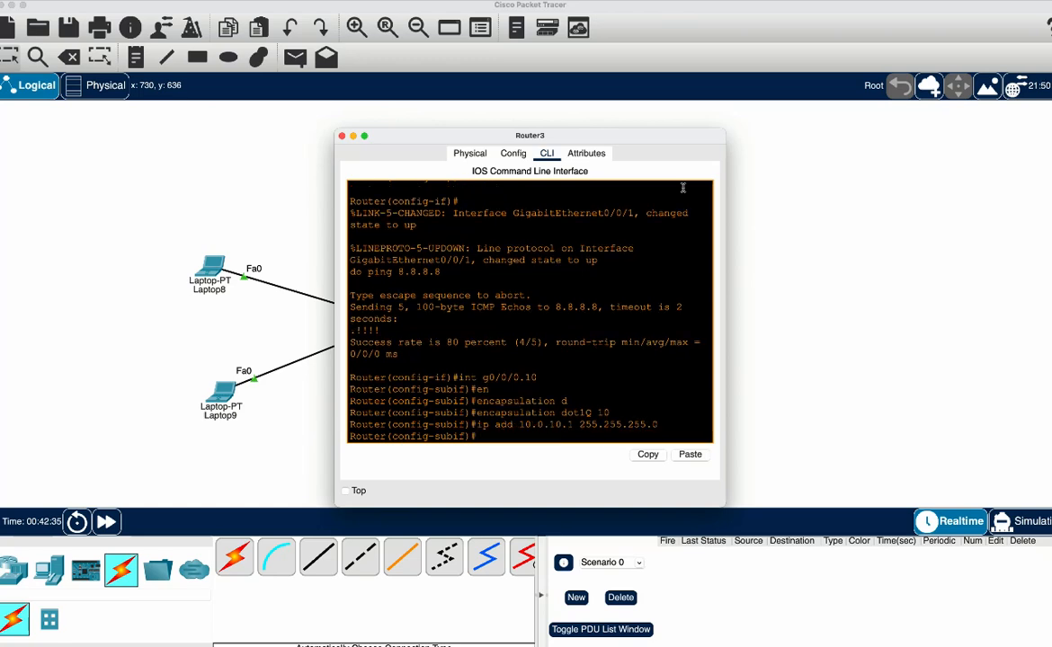
# Create subinterface g0/0/0.20 on Router3 with dot1Q encapsulation for VLAN 20
pyautogui.press('Up')
pyautogui.press('Up')
pyautogui.press('Up')
pyautogui.press('Up')
pyautogui.press('Up')
pyautogui.press('BackSpace')
pyautogui.press('BackSpace')
pyautogui.write('20')
pyautogui.press('Return')
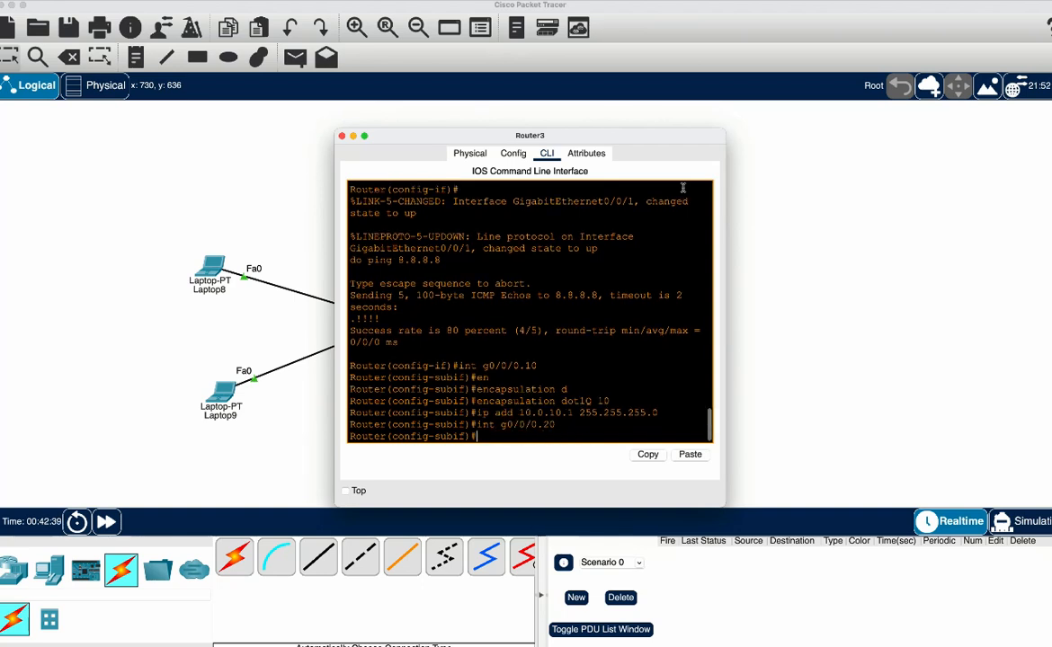
pyautogui.press('Up')
pyautogui.press('Up')
# Assign IP address 10.0.20.1 with subnet mask 255.255.255.0 to subinterface g0/0/0.20
pyautogui.press('Up')
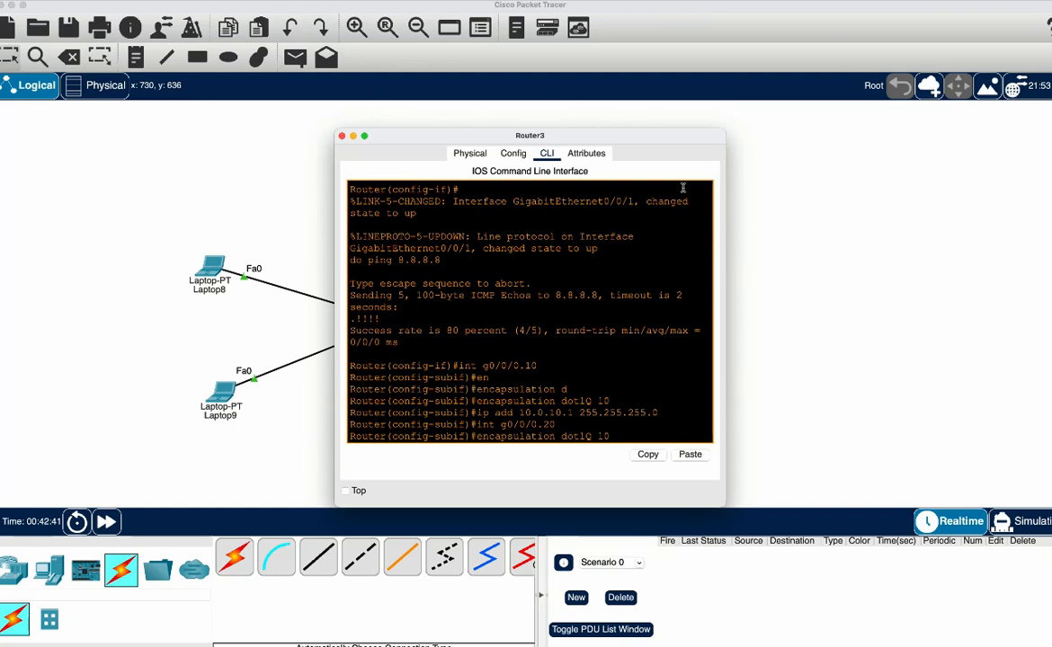
pyautogui.press('BackSpace')
pyautogui.press('BackSpace')
pyautogui.press('BackSpace')
pyautogui.press('Return')
pyautogui.press('Up')
pyautogui.press('Up')
pyautogui.press('Up')
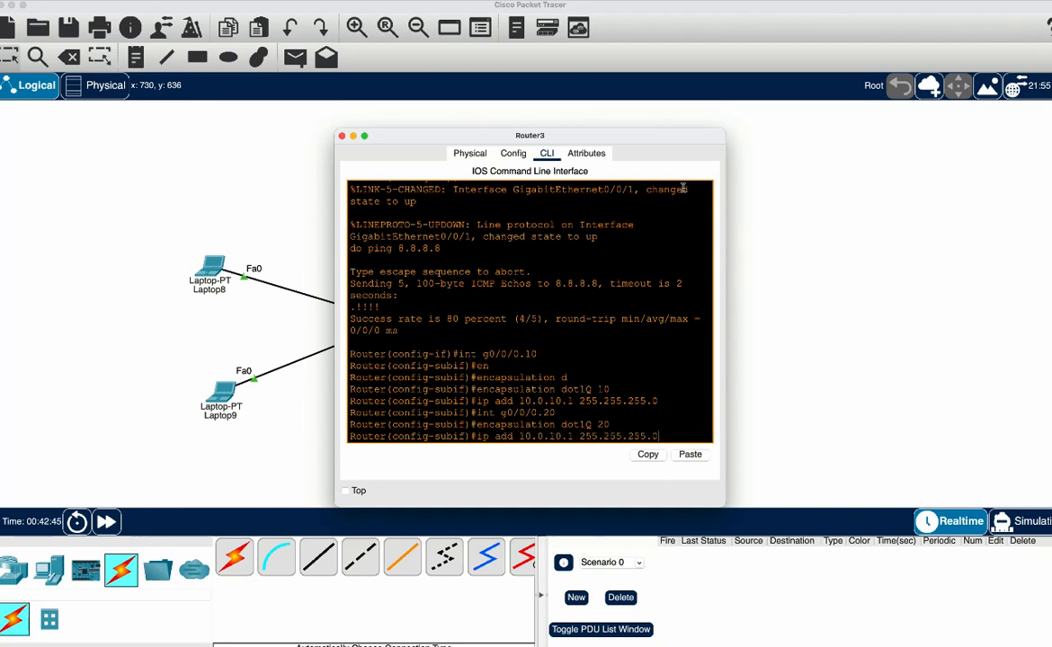
pyautogui.press('Left')
pyautogui.press('Left')
pyautogui.press('Left')
pyautogui.press('Left')
pyautogui.press('Left')
pyautogui.press('Left')
pyautogui.press('Left')
pyautogui.press('Left')
pyautogui.press('BackSpace')
pyautogui.write('2')
pyautogui.press('Return')
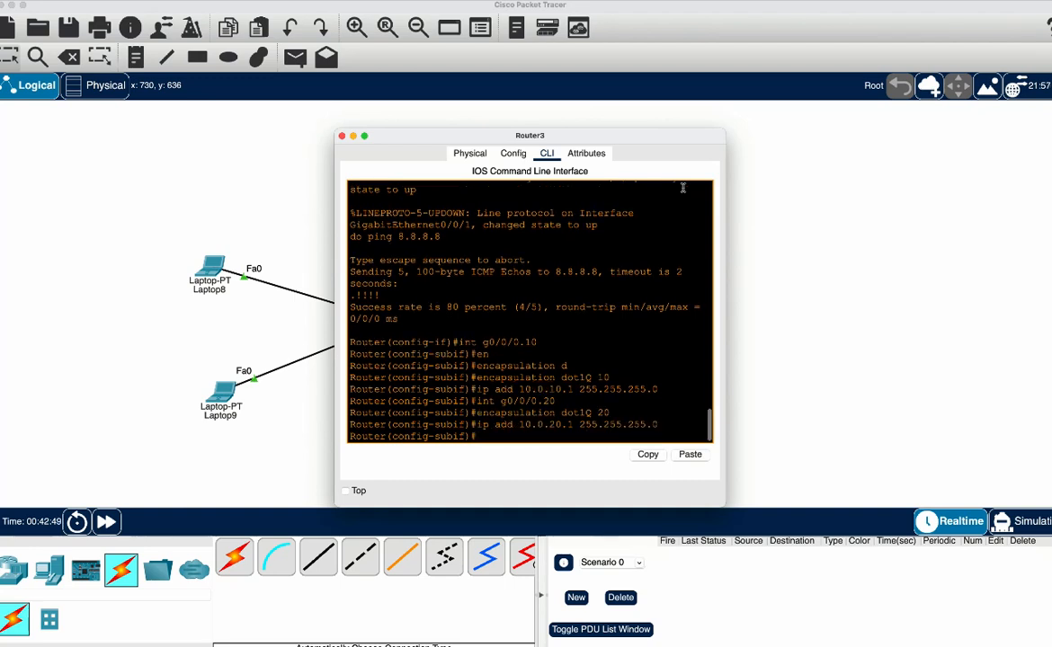
# Create subinterface g0/0/0.30 on Router3 with dot1Q encapsulation for VLAN 30
pyautogui.press('Up')
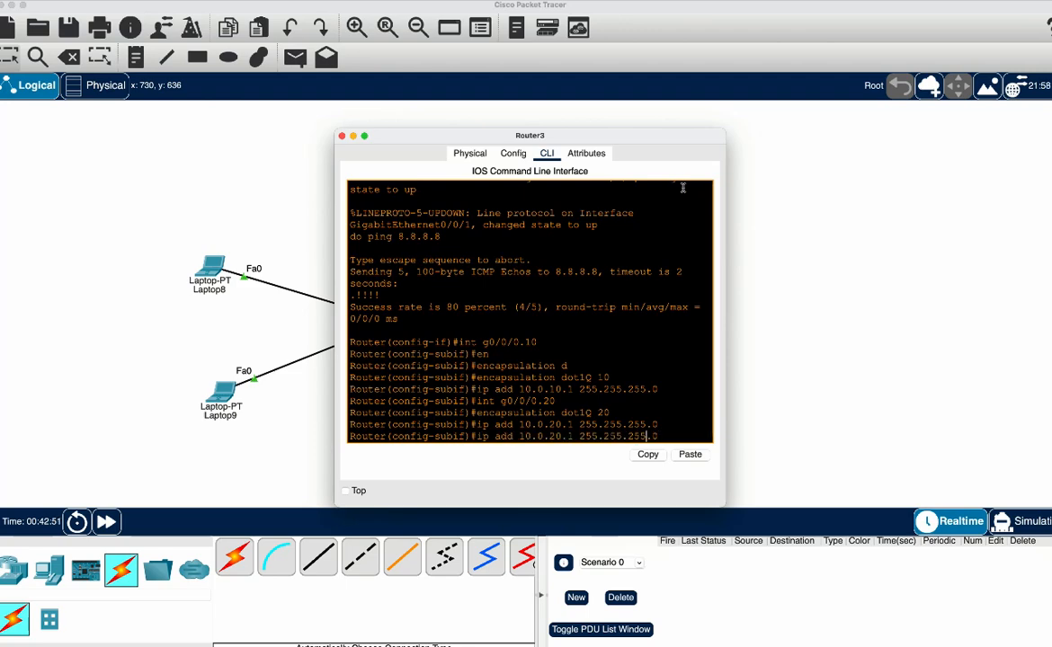
pyautogui.press('Up')
pyautogui.press('Up')
pyautogui.press('Left')
pyautogui.press('BackSpace')
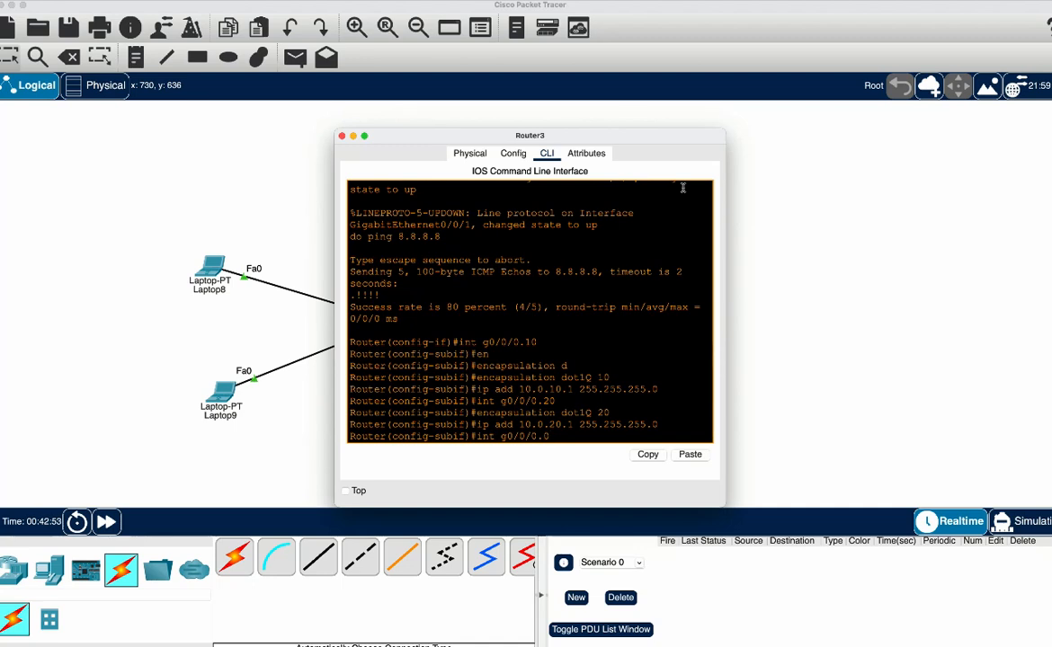
pyautogui.write('3')
pyautogui.press('Return')
pyautogui.press('Up')
pyautogui.press('Up')
pyautogui.press('Up')
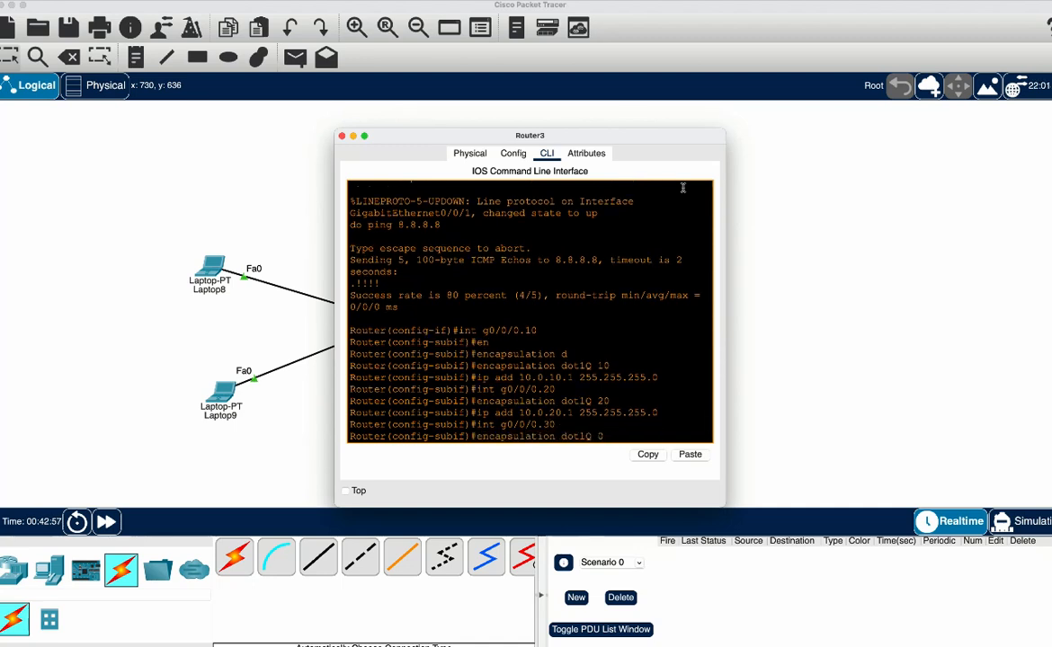
pyautogui.write('30')
pyautogui.press('Return')
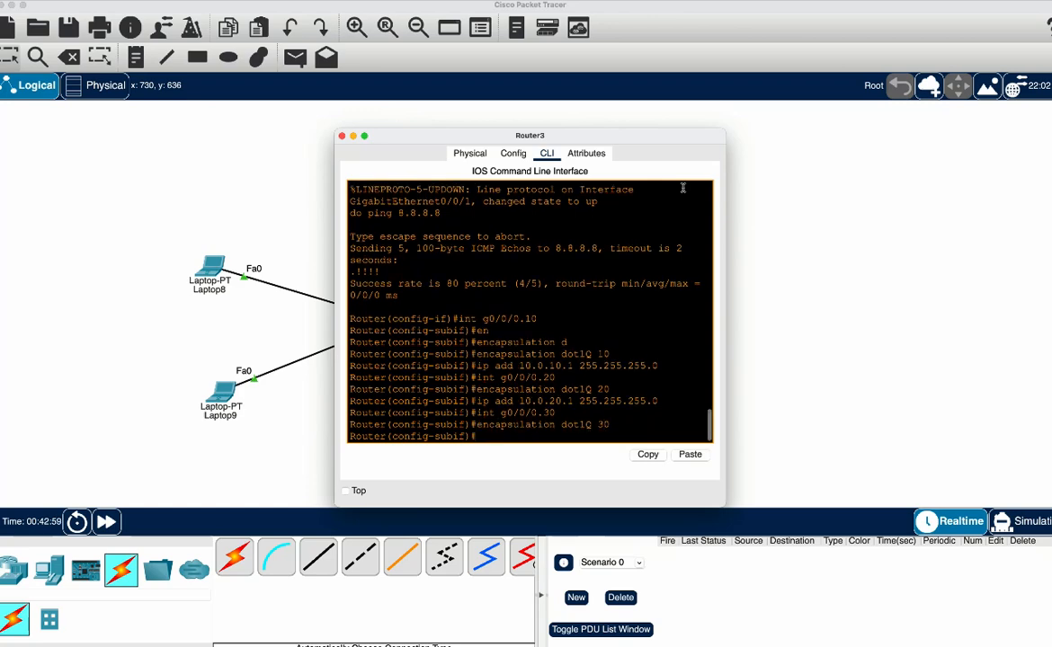
# Assign IP address 10.0.30.1 with subnet mask 255.255.255.252 to subinterface g0/0/0.30
pyautogui.press('Up')
pyautogui.press('Up')
pyautogui.press('Up')
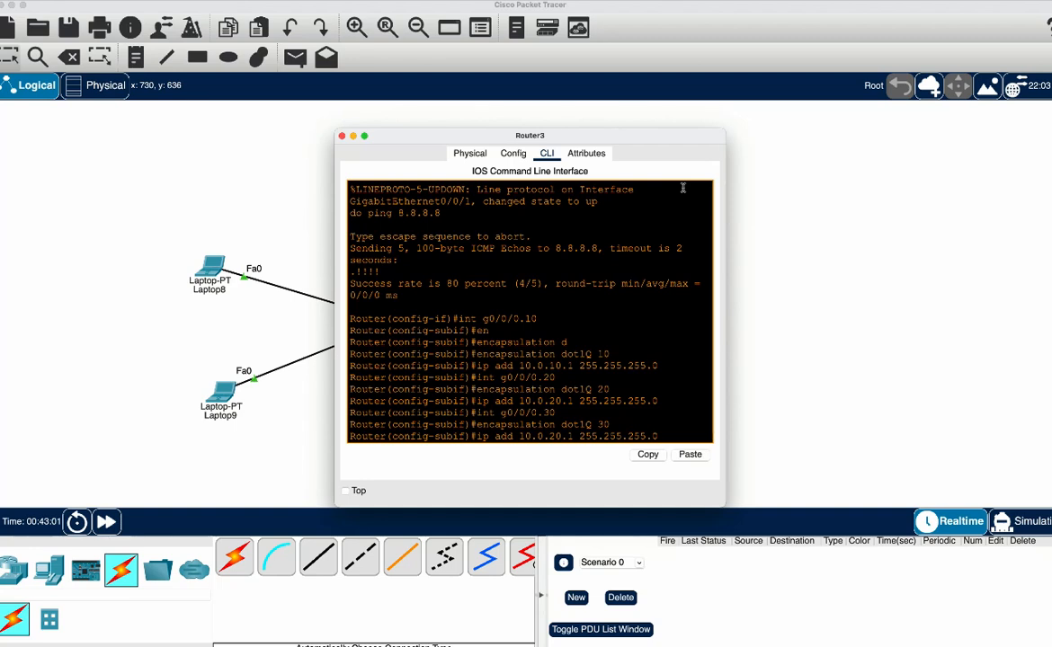
pyautogui.write('252')
pyautogui.press('Left')
pyautogui.press('Left')
pyautogui.press('Left')
pyautogui.press('Left')
pyautogui.press('Left')
pyautogui.press('Left')
pyautogui.press('Left')
pyautogui.press('BackSpace')
pyautogui.write('3')
pyautogui.press('Return')
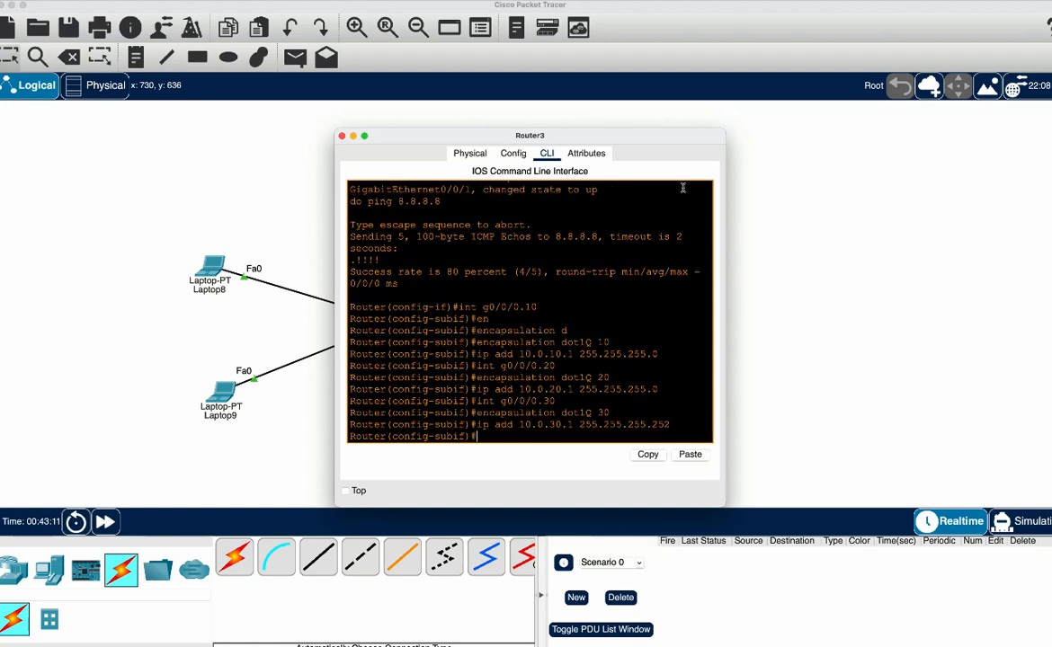
# Enable Router3's physical interface g0/0/0 with no shut and return to the network topology
pyautogui.write('int ')
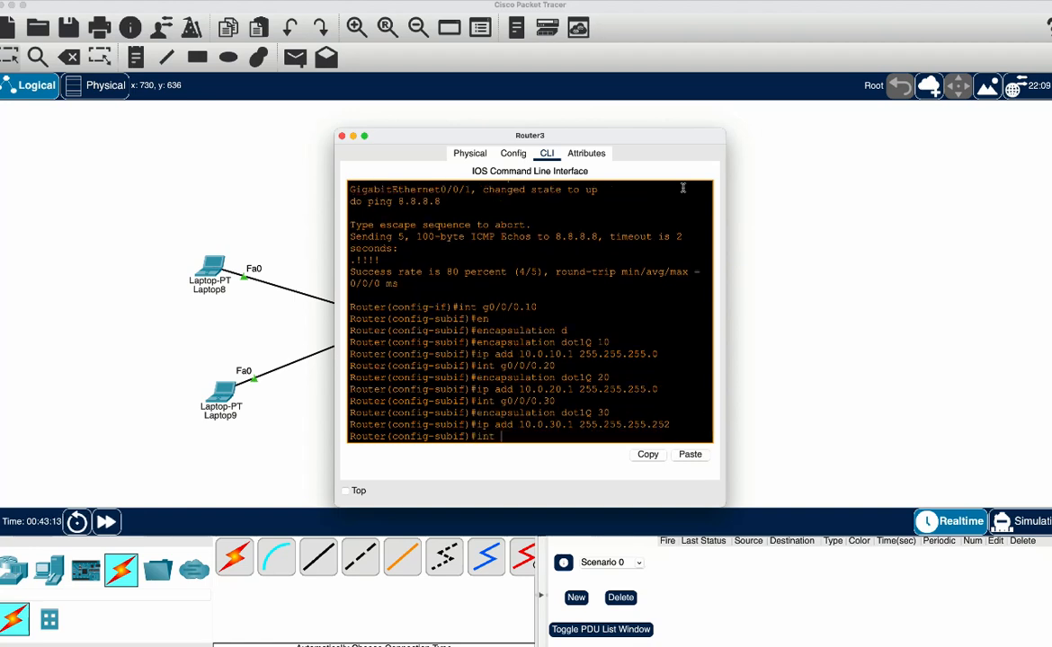
pyautogui.write('g0/0/0')
pyautogui.press('Return')
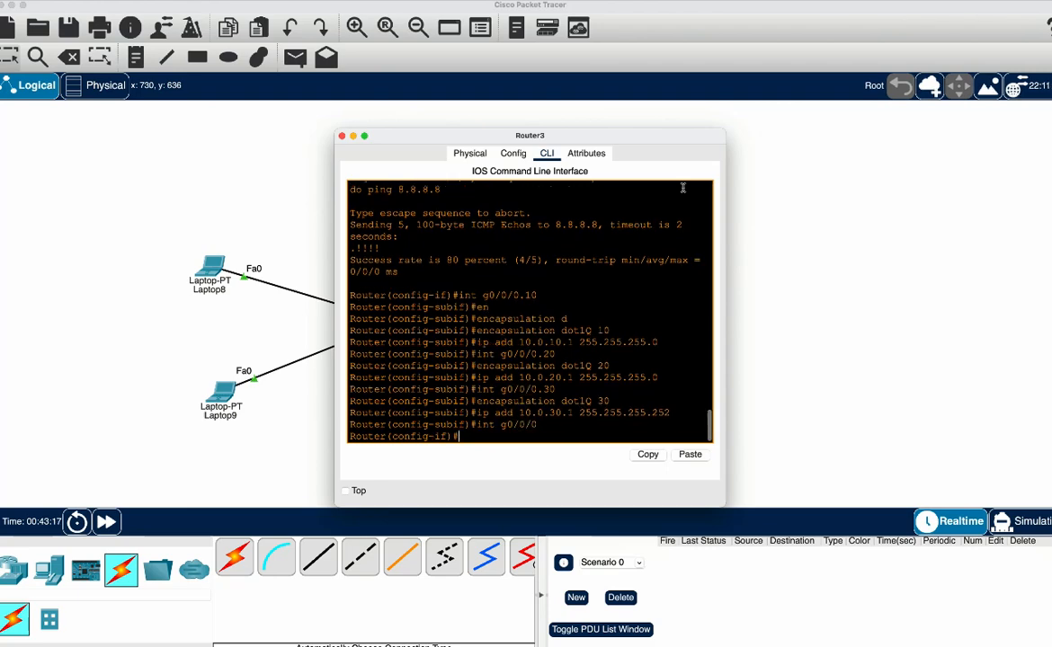
pyautogui.write('no shut')
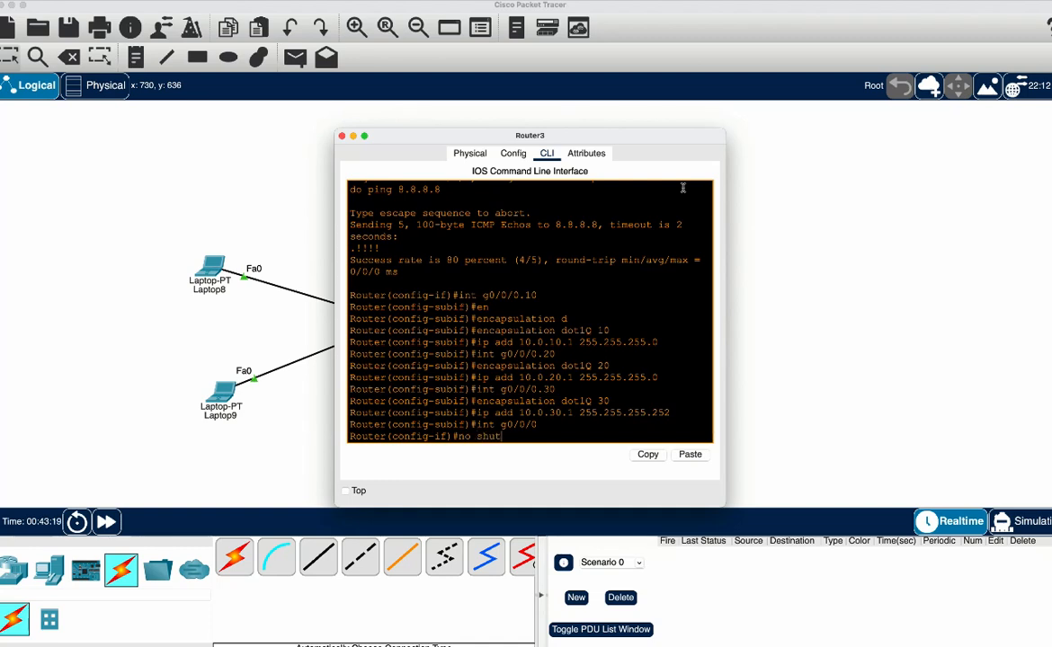
pyautogui.press('Return')
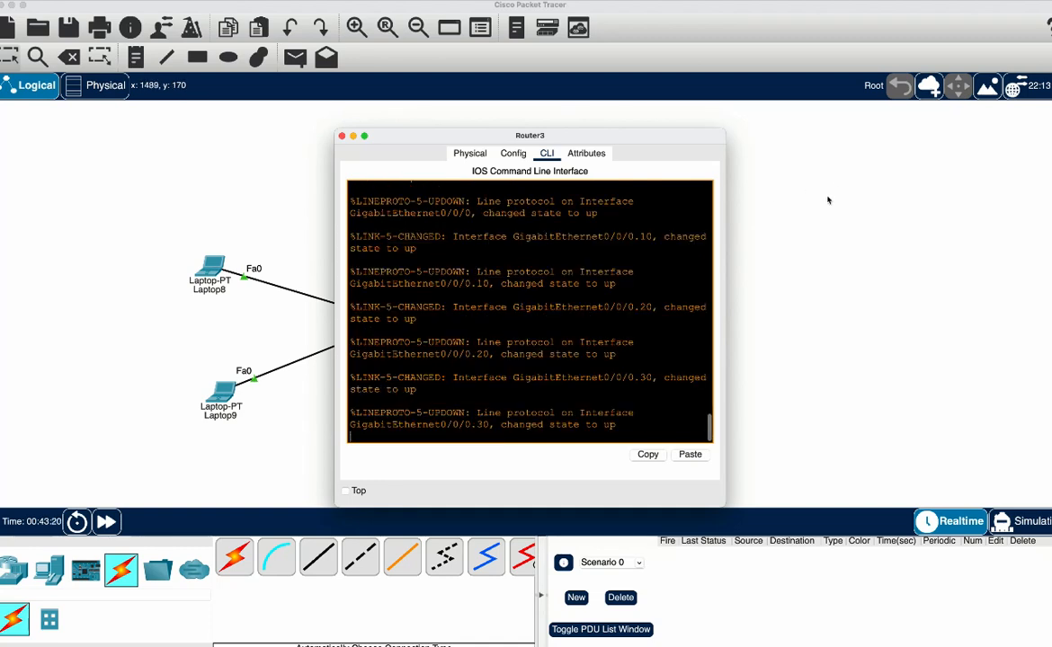
pyautogui.click(794, 184)
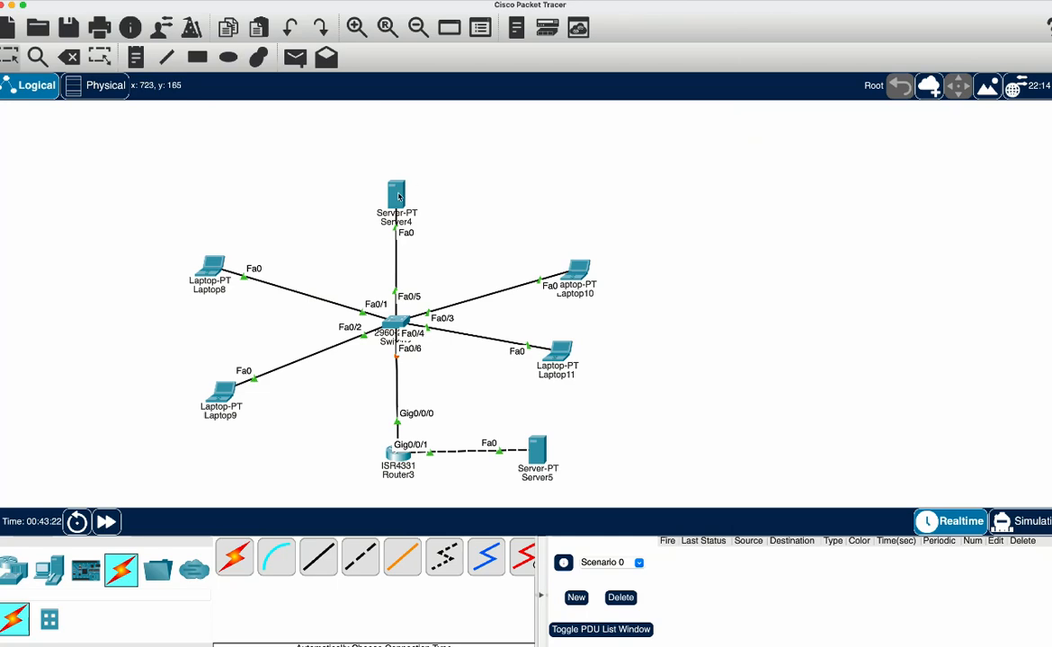
# Ping 10.0.30.2 from Router3's interface configuration prompt using the do form of the command
pyautogui.click(397, 451)
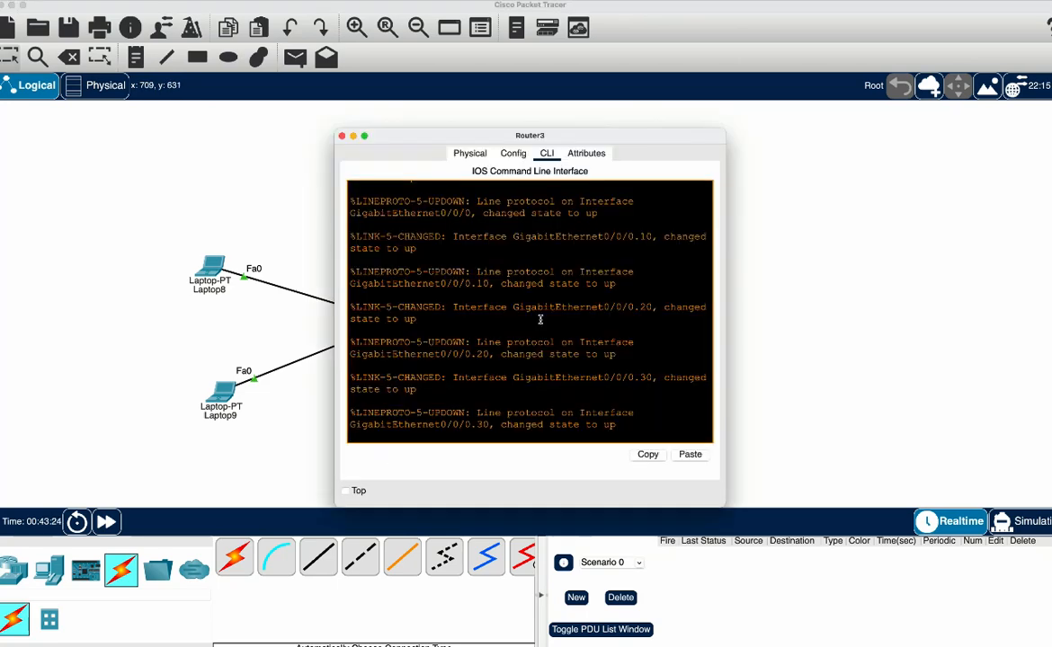
pyautogui.press('Return')
pyautogui.press('Return')
pyautogui.write('dp')
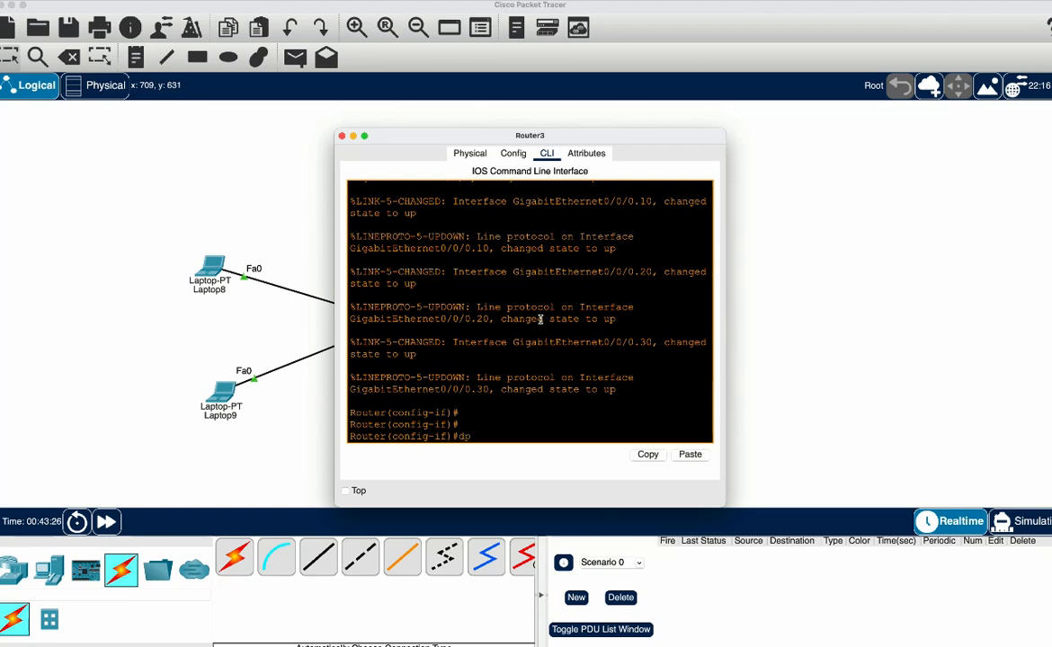
pyautogui.write(' ping 10.0.30.2')
pyautogui.press('Return')
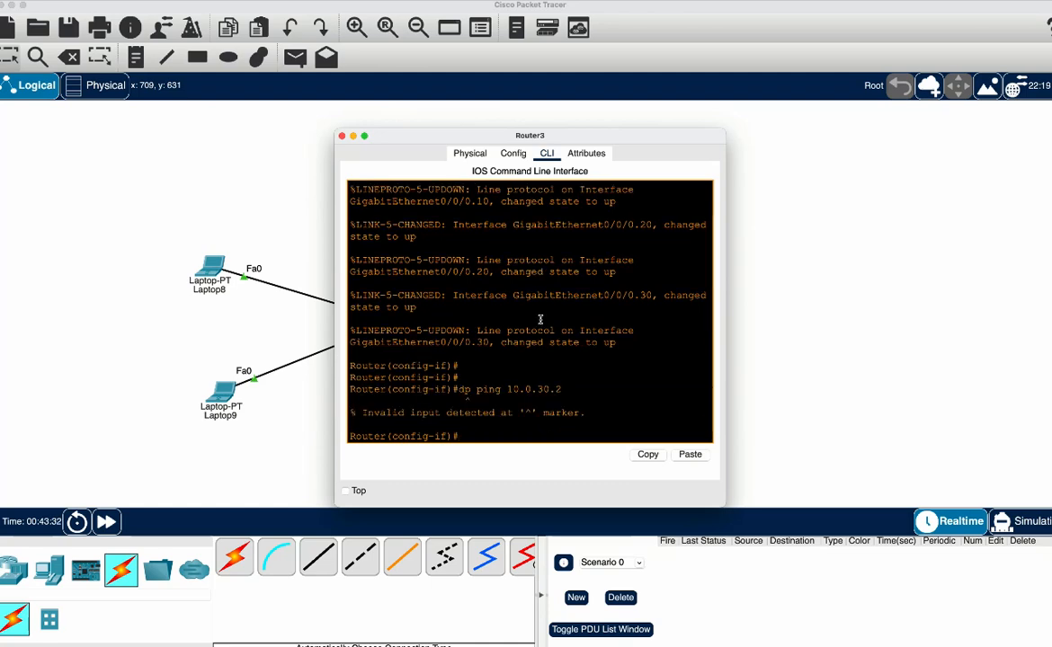
pyautogui.press('Up')
pyautogui.hotkey('ctrl', 'a')
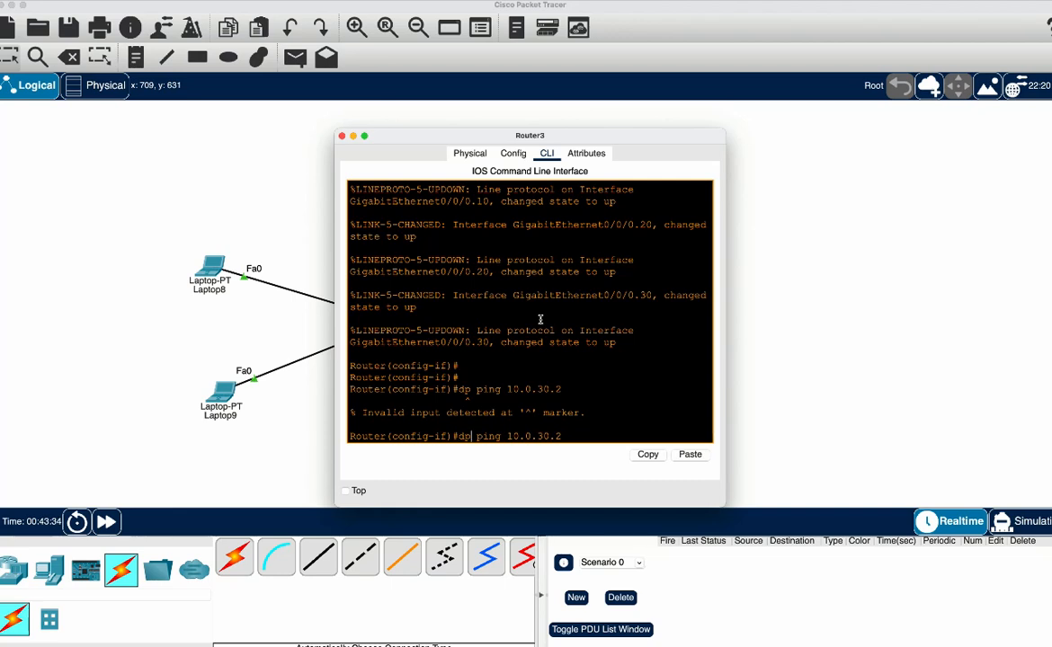
pyautogui.press('BackSpace')
pyautogui.write('o')
pyautogui.press('Return')
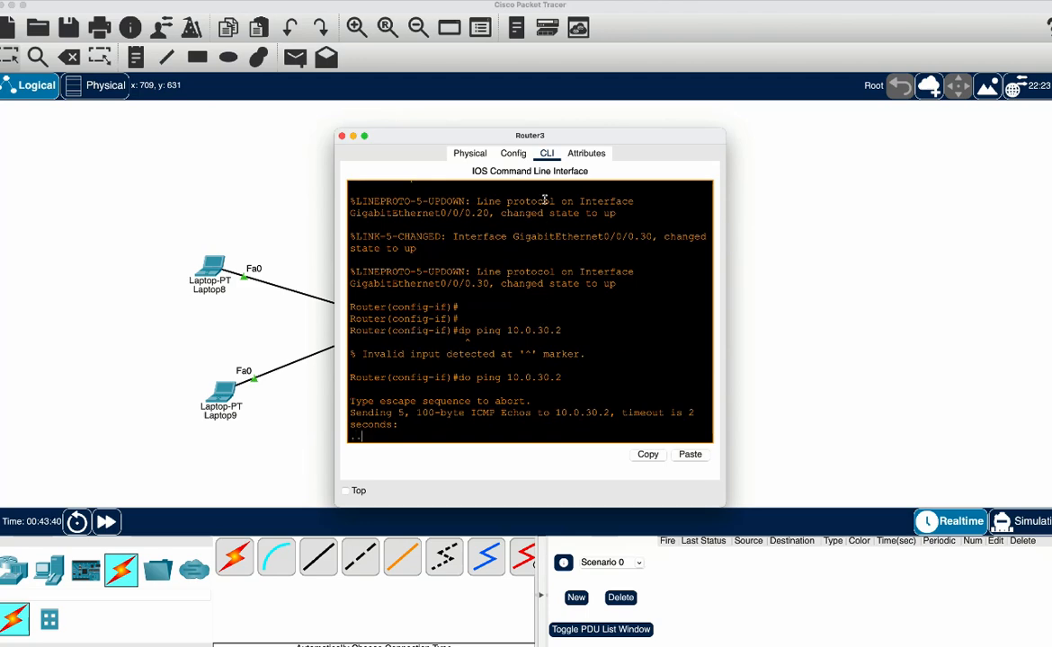
# Open the command line of Switch2 and enter global configuration mode
pyautogui.moveTo(475, 141); pyautogui.dragTo(704, 133)
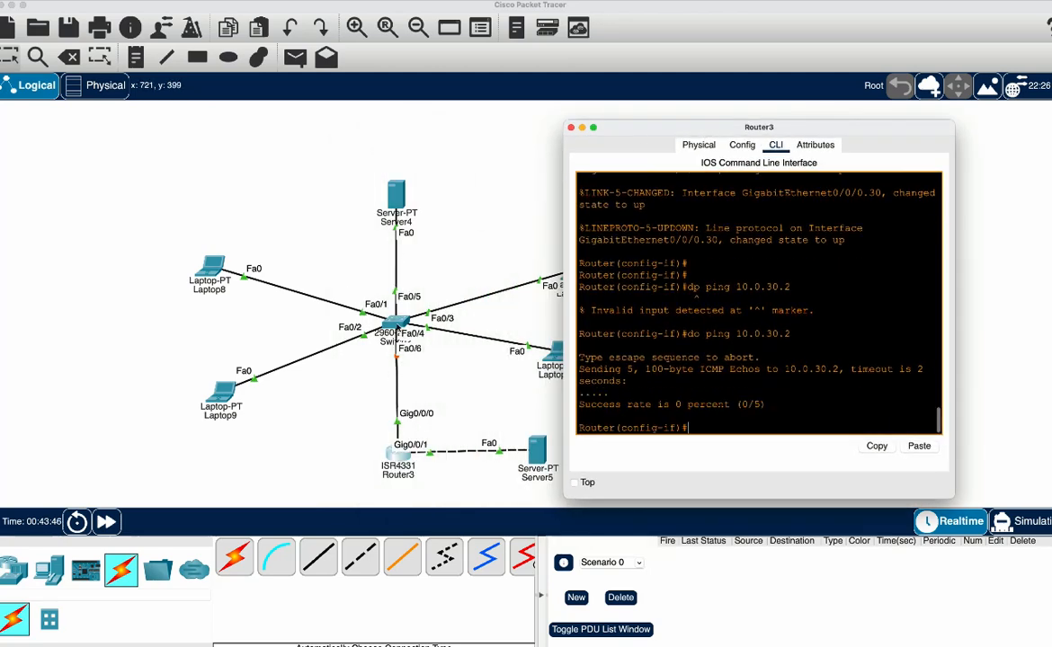
pyautogui.click(396, 325)
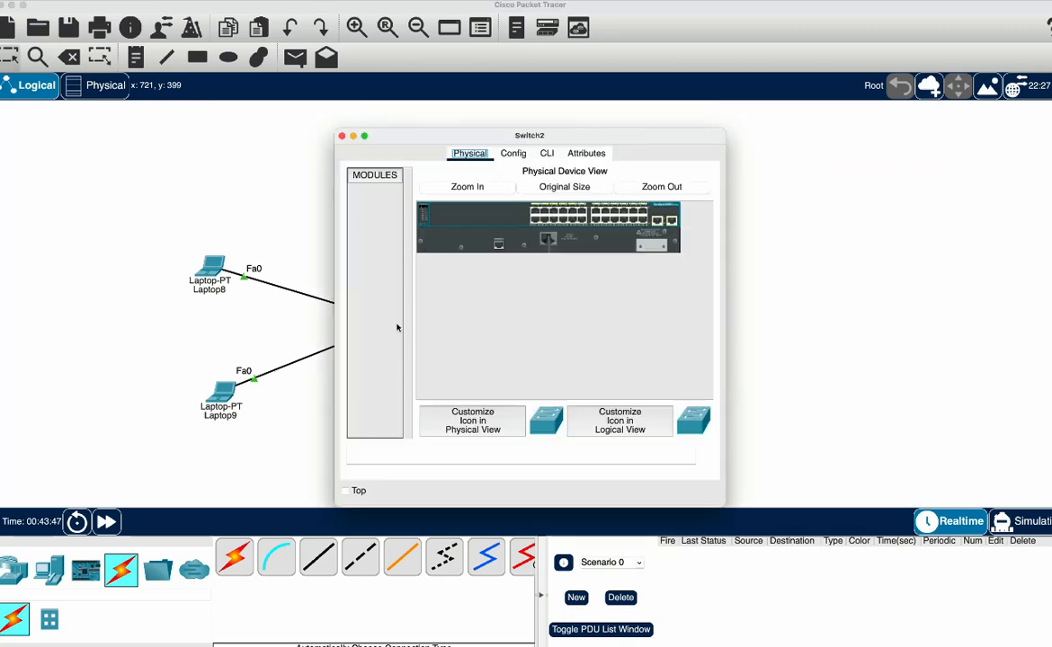
pyautogui.click(544, 156)
pyautogui.press('Return')
pyautogui.press('Return')
pyautogui.press('Return')
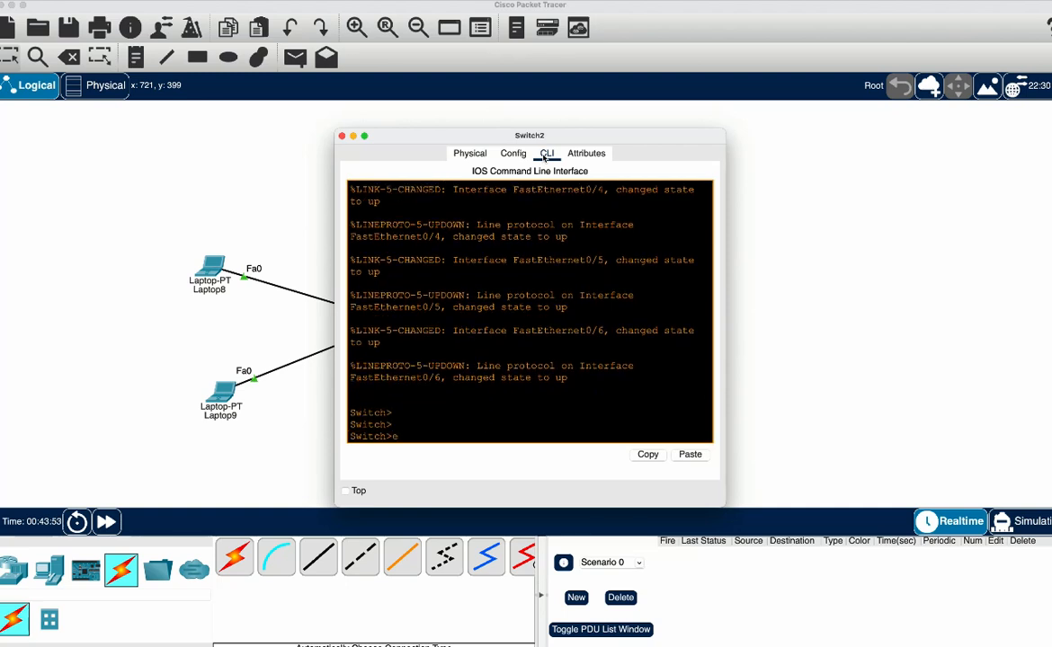
pyautogui.write('n')
pyautogui.press('Return')
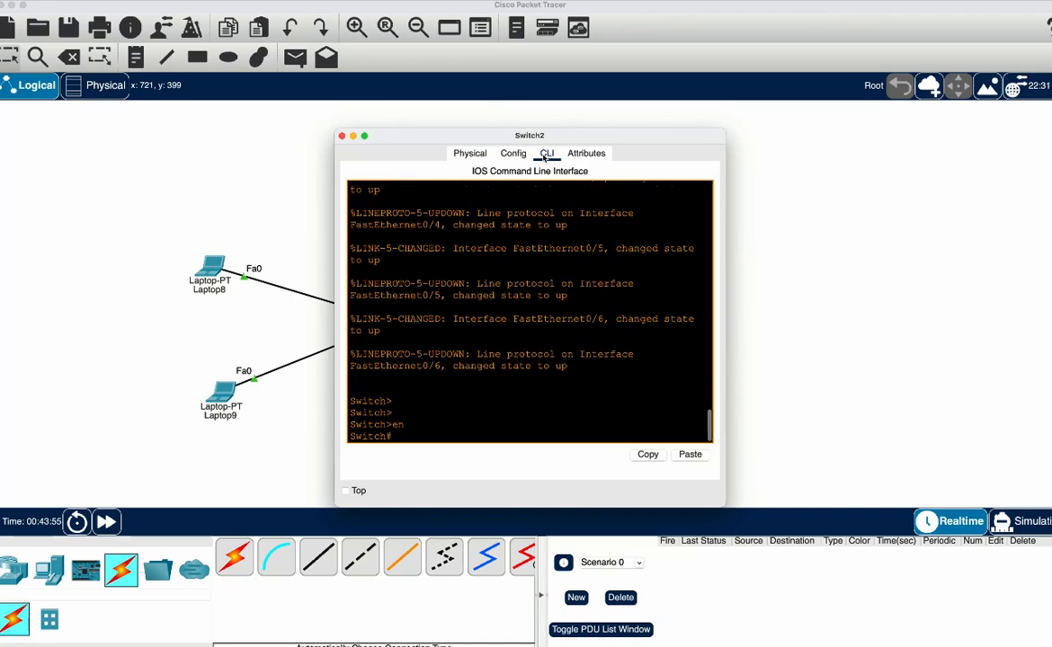
pyautogui.write('cong')
pyautogui.press('BackSpace')
pyautogui.write('f t')
pyautogui.press('Return')
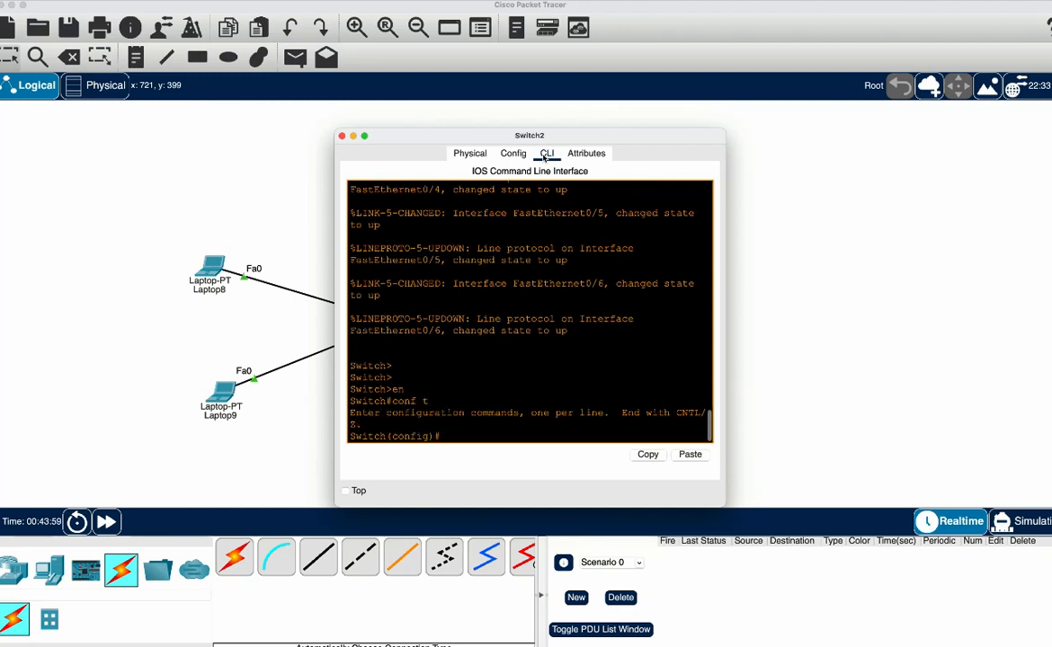
# Set Switch2's interface f0/6, which connects to Router3, to trunk mode
pyautogui.moveTo(547, 136); pyautogui.dragTo(669, 139)
pyautogui.write('int')
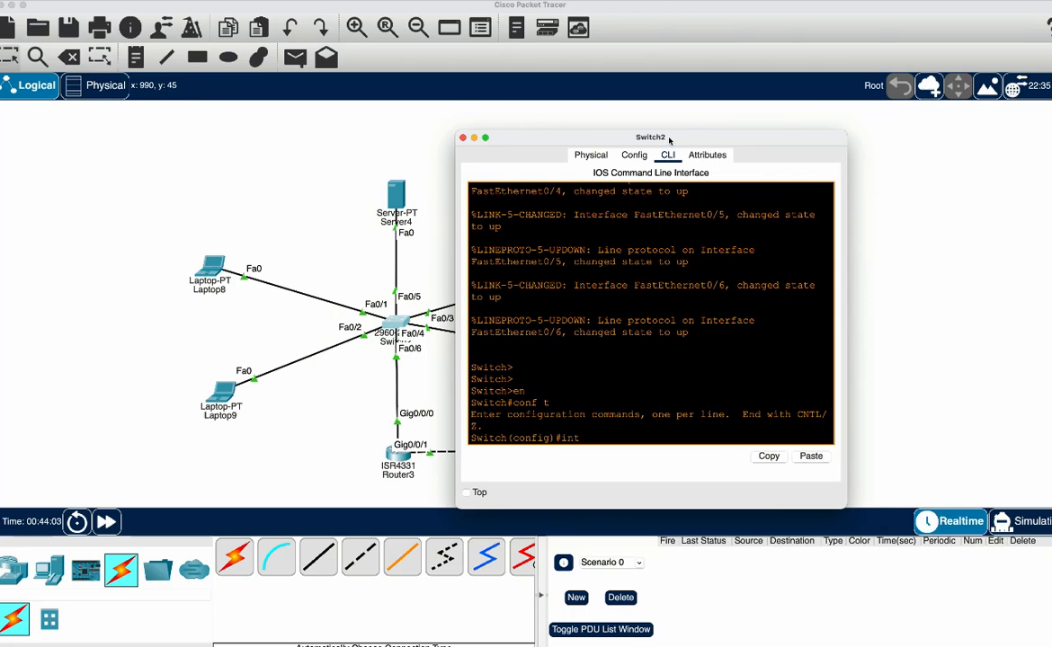
pyautogui.write(' f0/6')
pyautogui.press('Return')
pyautogui.press('Return')
pyautogui.press('Return')
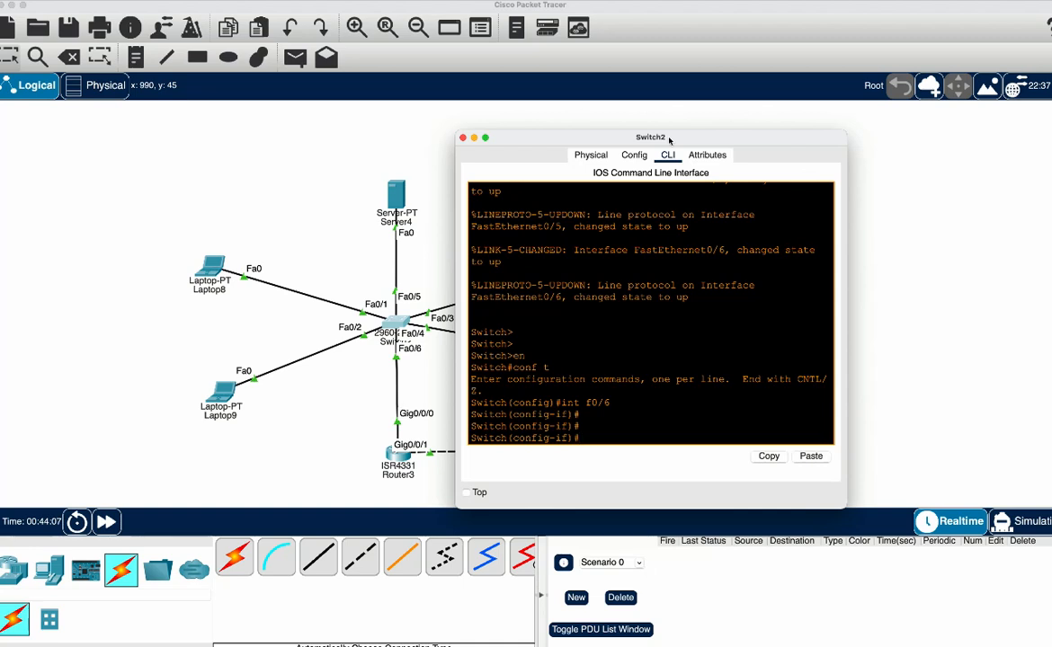
pyautogui.write('sw m')
pyautogui.press('Tab')
pyautogui.write('t')
pyautogui.press('Tab')
pyautogui.press('Return')
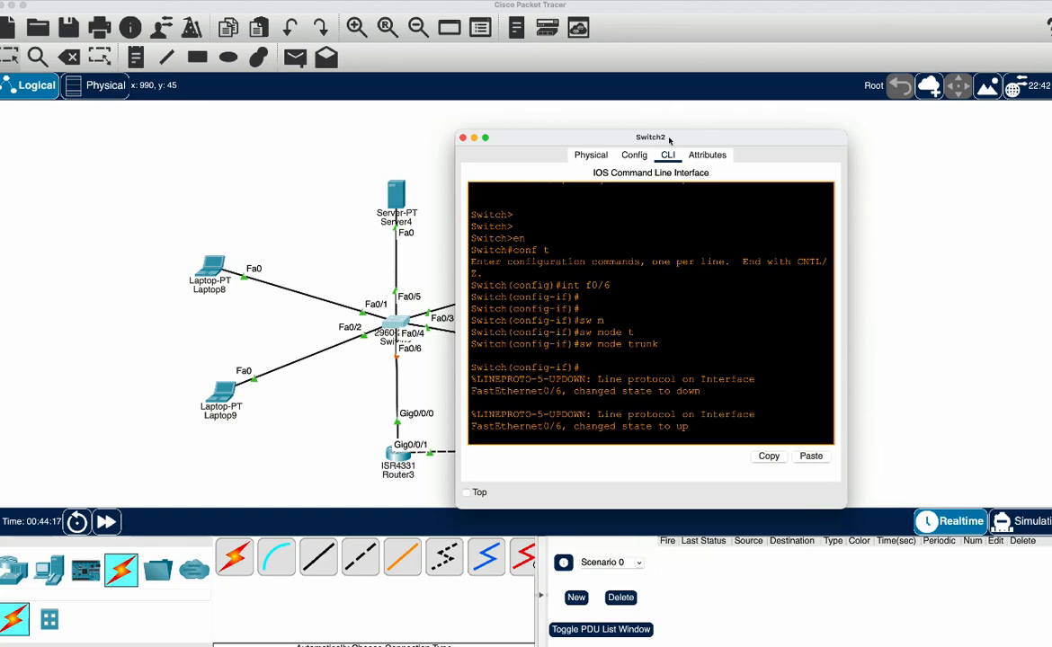
pyautogui.press('Return')
pyautogui.press('Return')
pyautogui.press('Return')
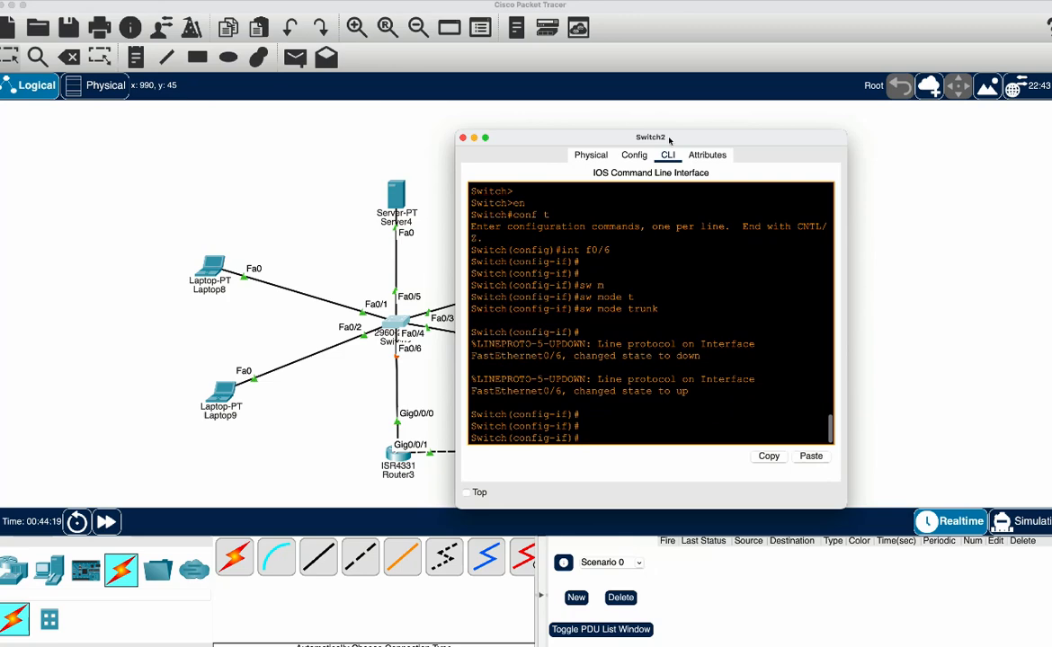
# Allow VLANs 10, 20 and 30 on the f0/6 trunk
pyautogui.write('sw t')
pyautogui.press('Tab')
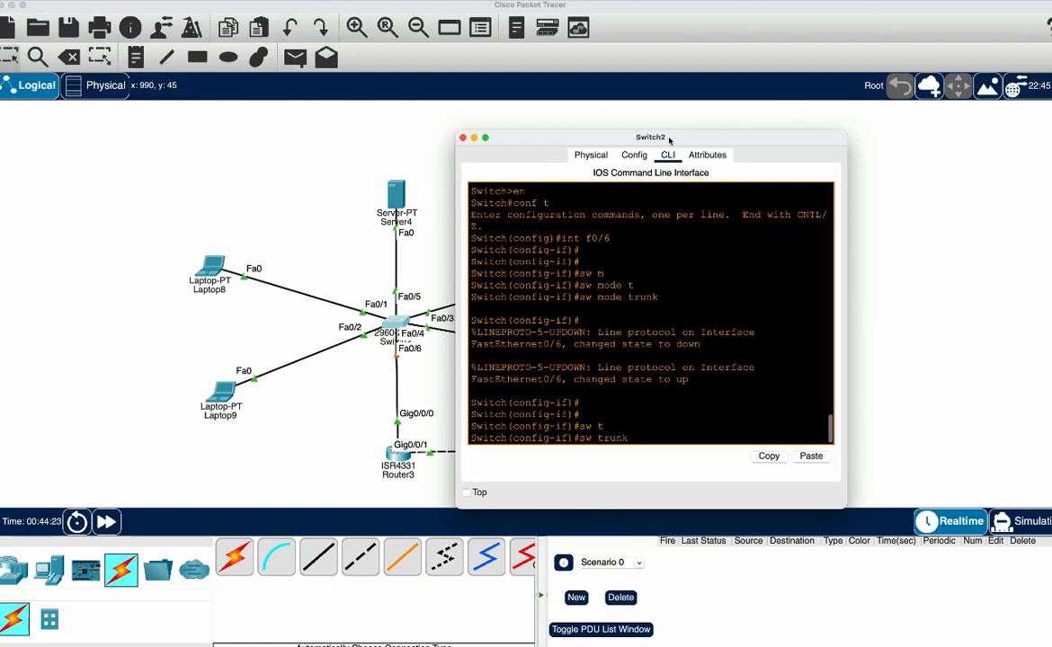
pyautogui.write('al vl 10,20,30')
pyautogui.press('Return')
pyautogui.press('Return')
pyautogui.press('Return')
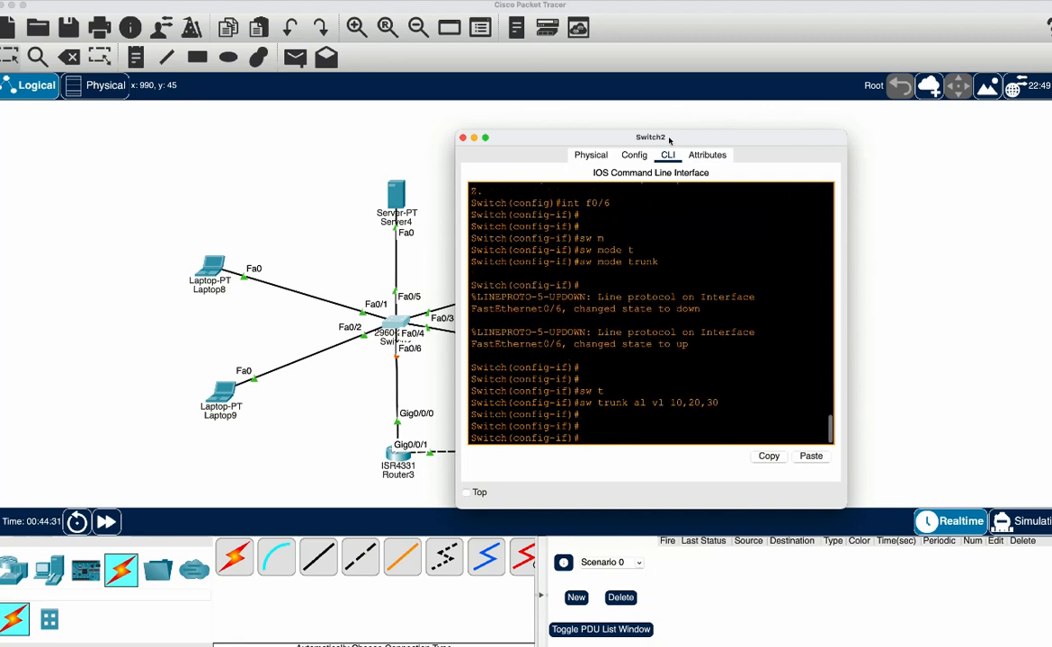
# Display Switch2's trunk interfaces and check which VLANs are allowed on the trunk
pyautogui.write('do show int tru')
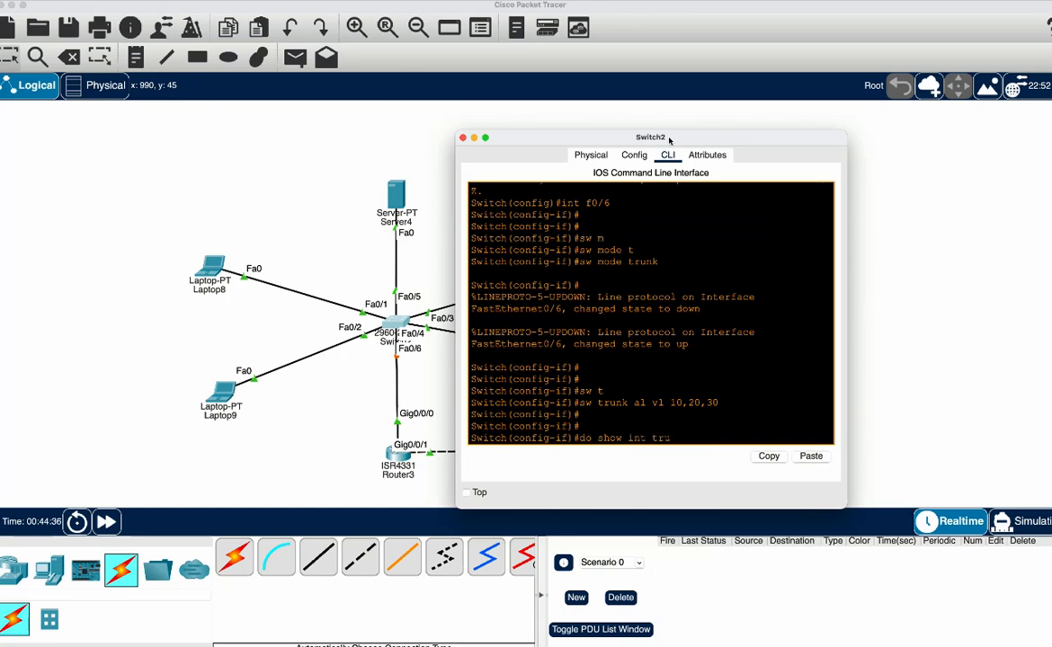
pyautogui.press('Return')
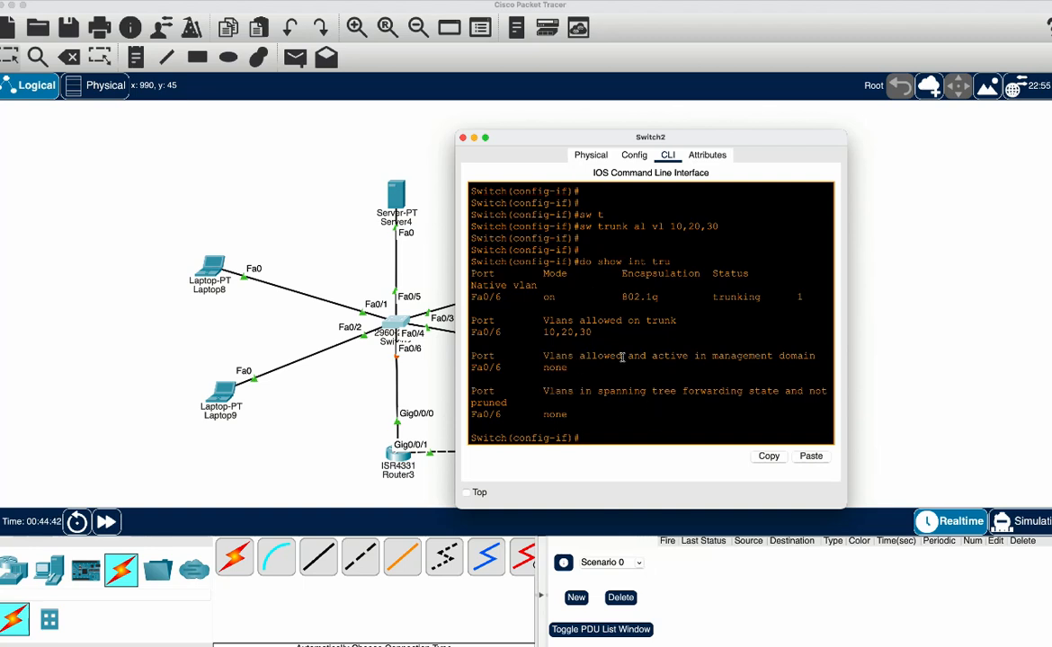
pyautogui.moveTo(592, 332); pyautogui.dragTo(540, 333)
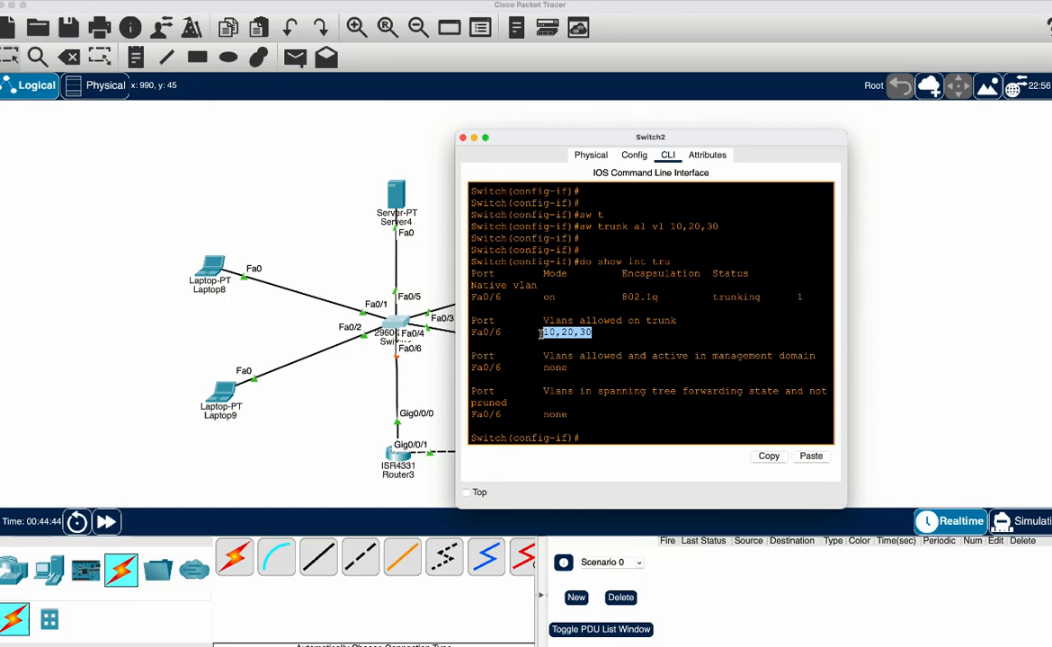
pyautogui.click(397, 457)
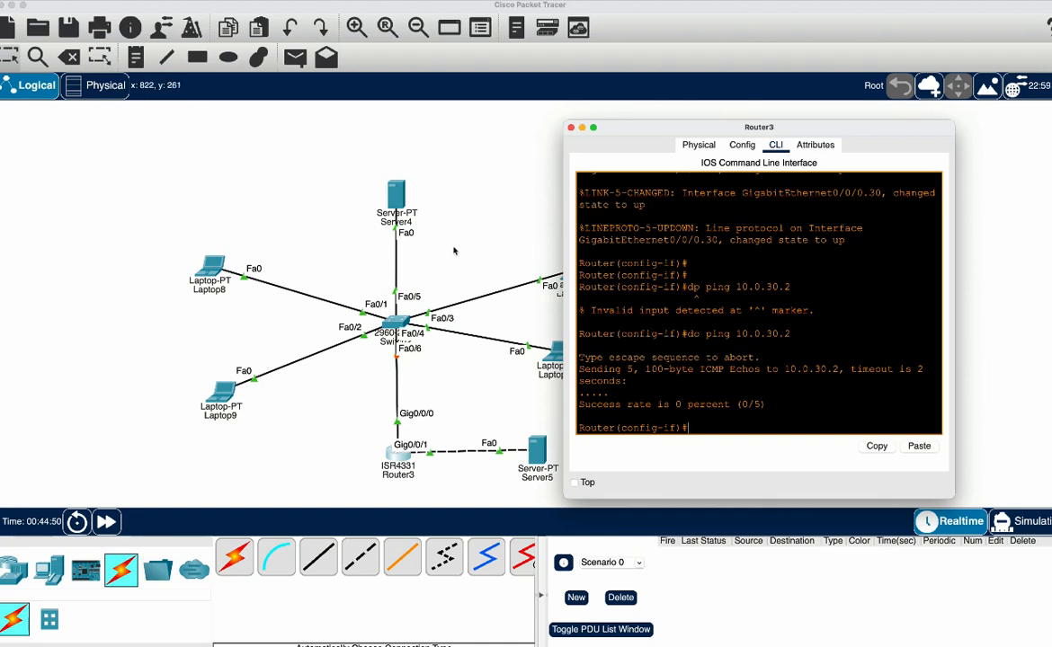
# Create VLAN 10 on Switch2 and name it LEFT
pyautogui.click(397, 320)
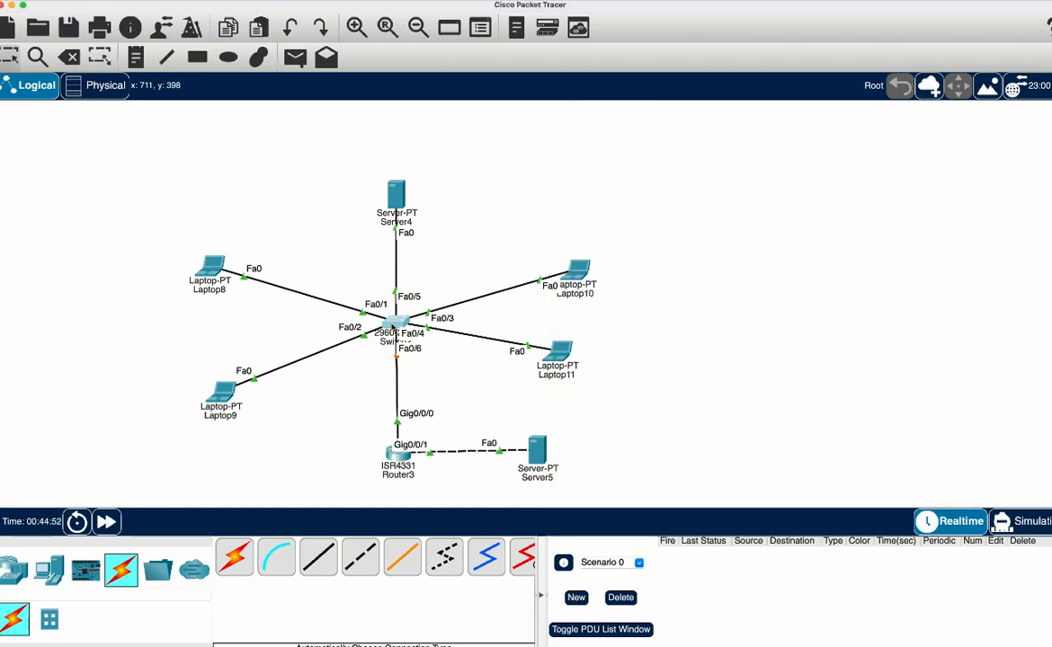
pyautogui.click(658, 350)
pyautogui.press('Return')
pyautogui.press('Return')
pyautogui.press('Return')
pyautogui.press('Return')
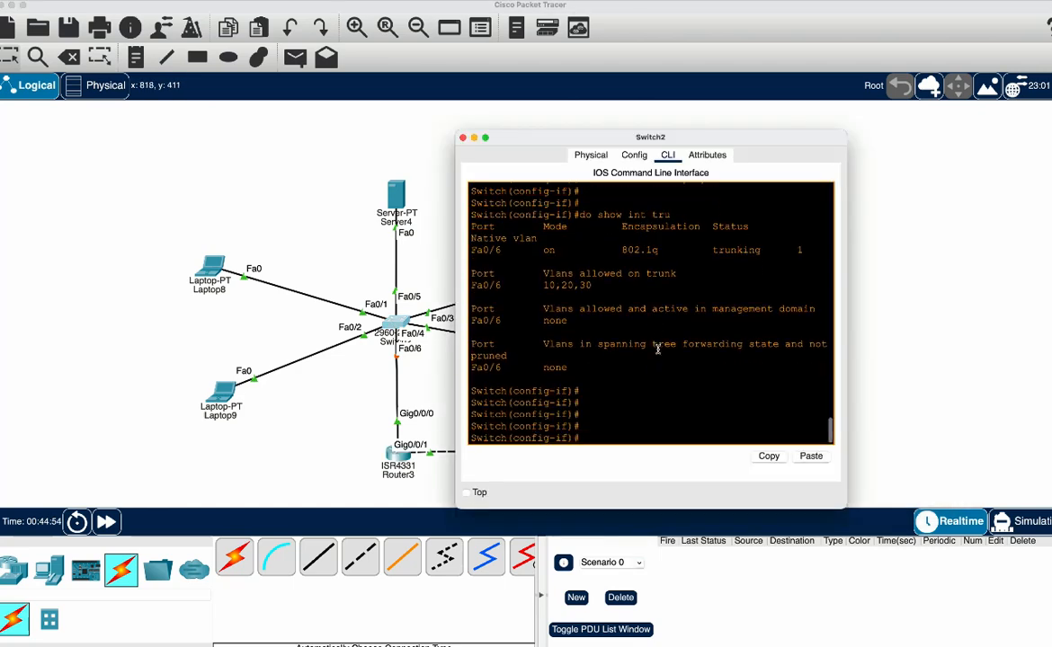
pyautogui.write('vlan 10')
pyautogui.press('Return')
pyautogui.write('name')
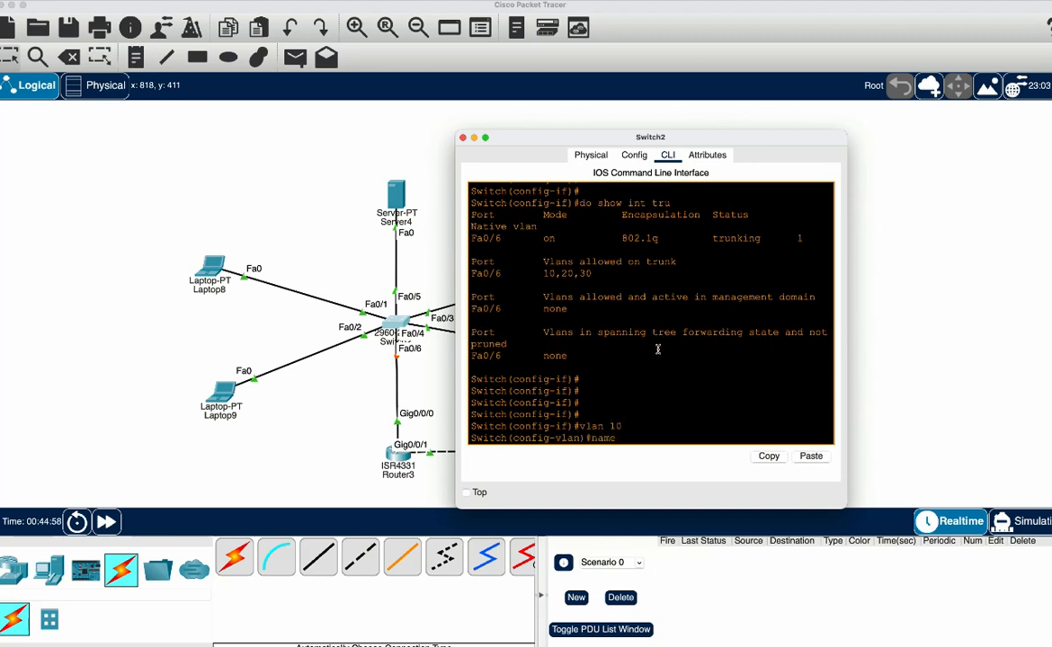
pyautogui.write(' LEFT')
pyautogui.press('Return')
# Create VLAN 20 on Switch2 and name it RIGHT
pyautogui.write('val')
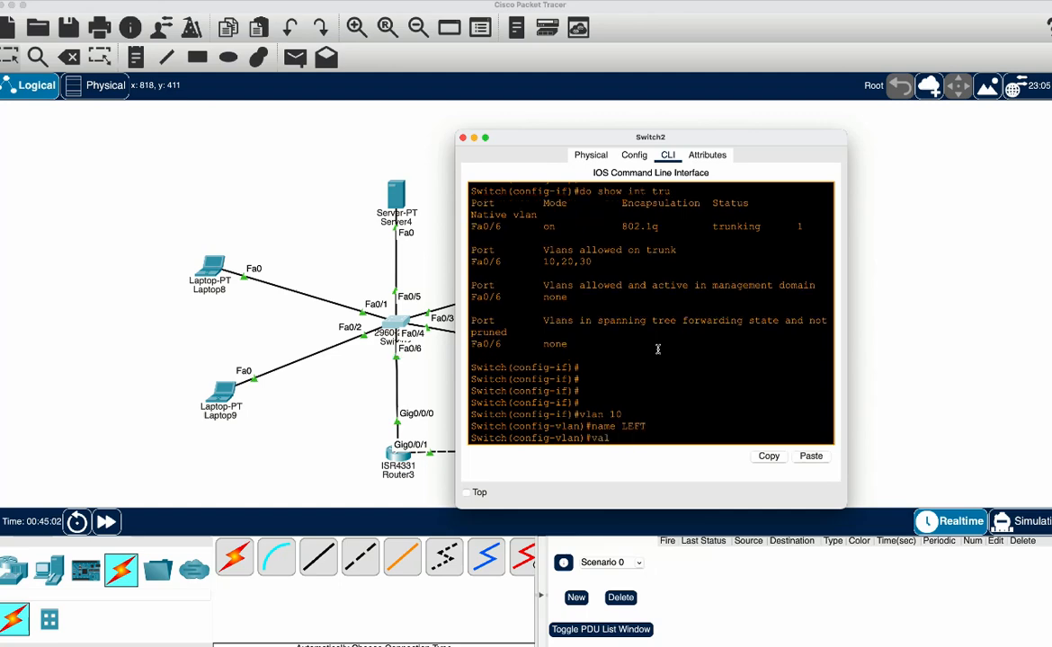
pyautogui.write('lan 20')
pyautogui.press('Return')
pyautogui.write('name RIGHT')
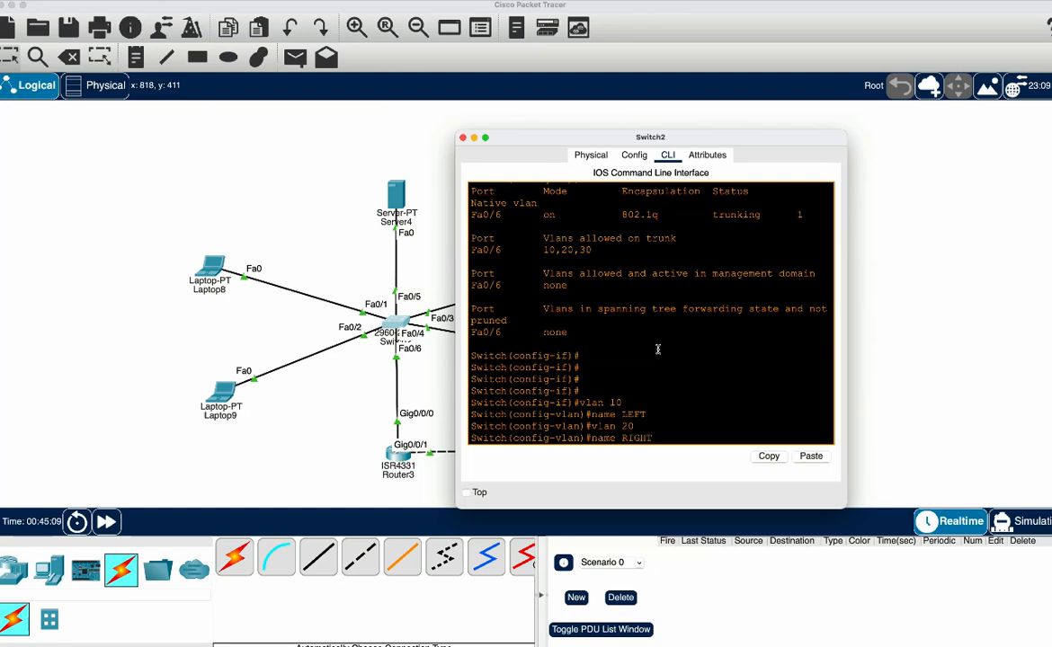
pyautogui.press('Return')
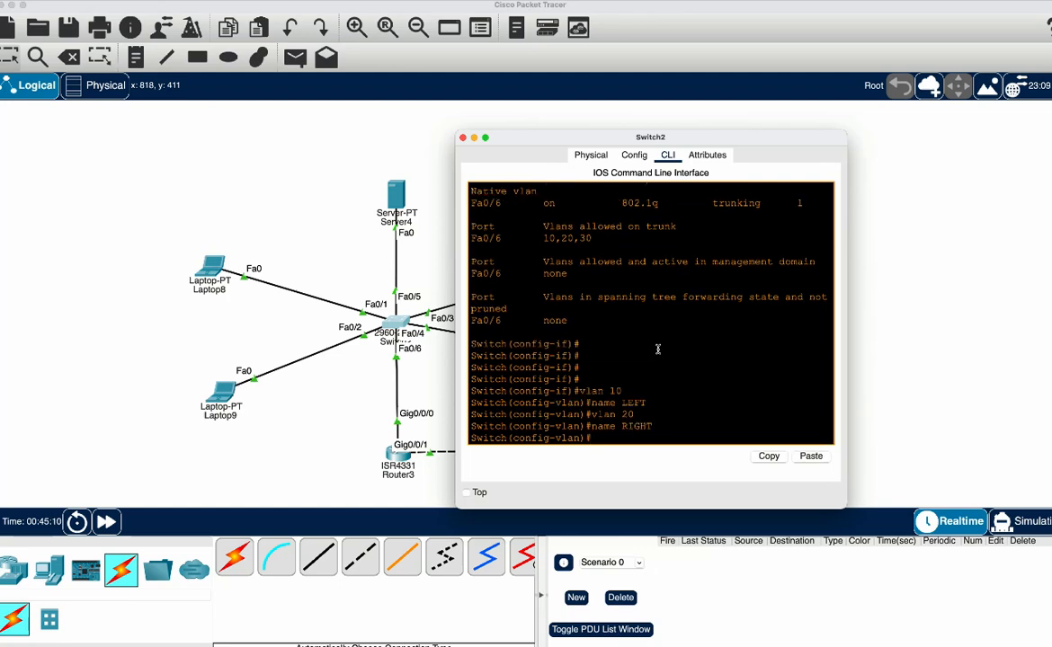
# Create VLAN 30 on Switch2 and name it SERVER
pyautogui.write('vlan 30')
pyautogui.press('Return')
pyautogui.write('name SERVER')
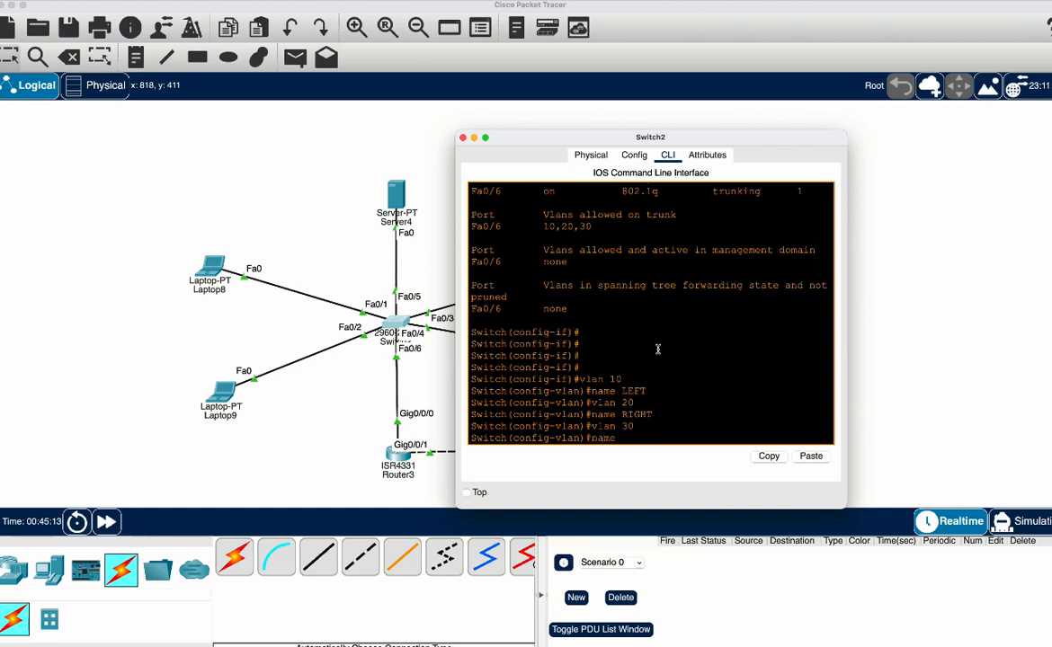
pyautogui.press('Return')
pyautogui.press('Return')
pyautogui.press('Return')
pyautogui.press('Return')
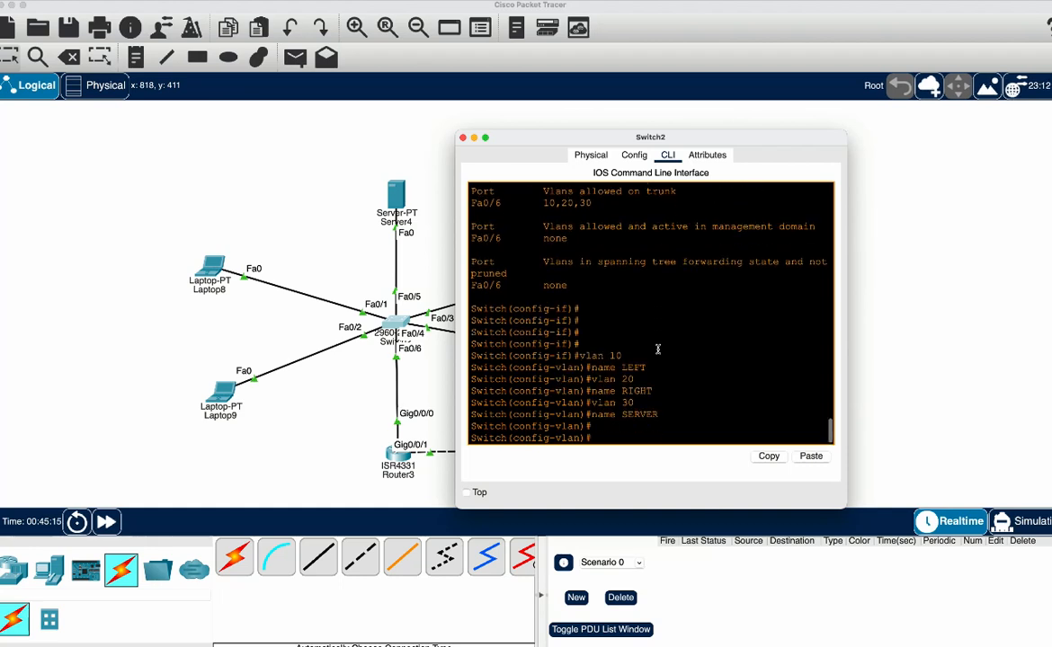
# Display the brief VLAN table on Switch2 and widen the window to examine the port assignments
pyautogui.write('do s')
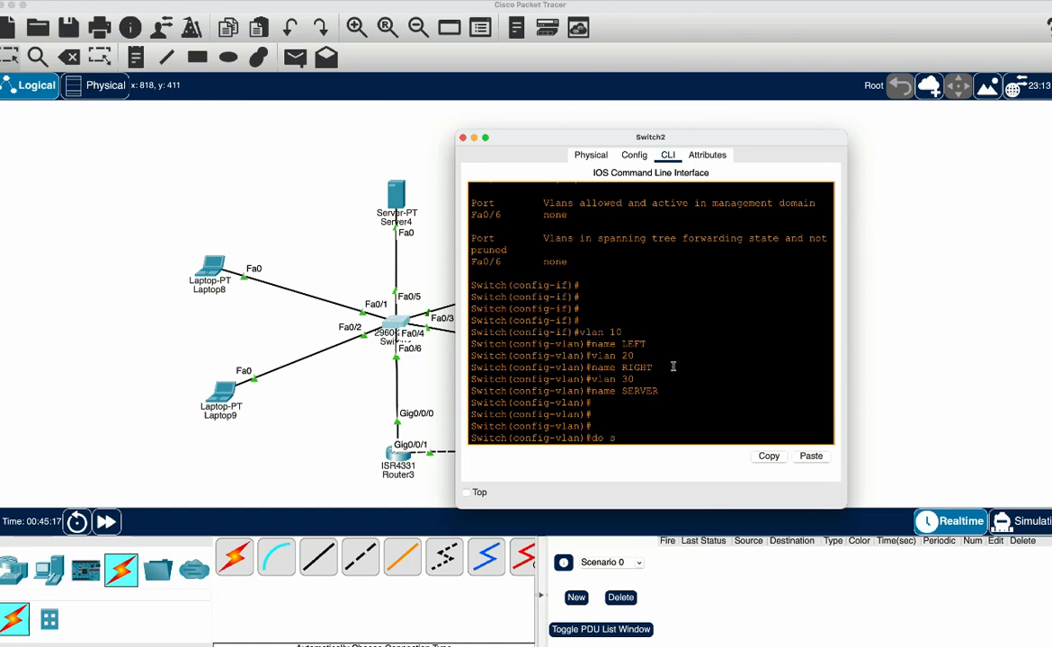
pyautogui.write('how vlan b')
pyautogui.press('Return')
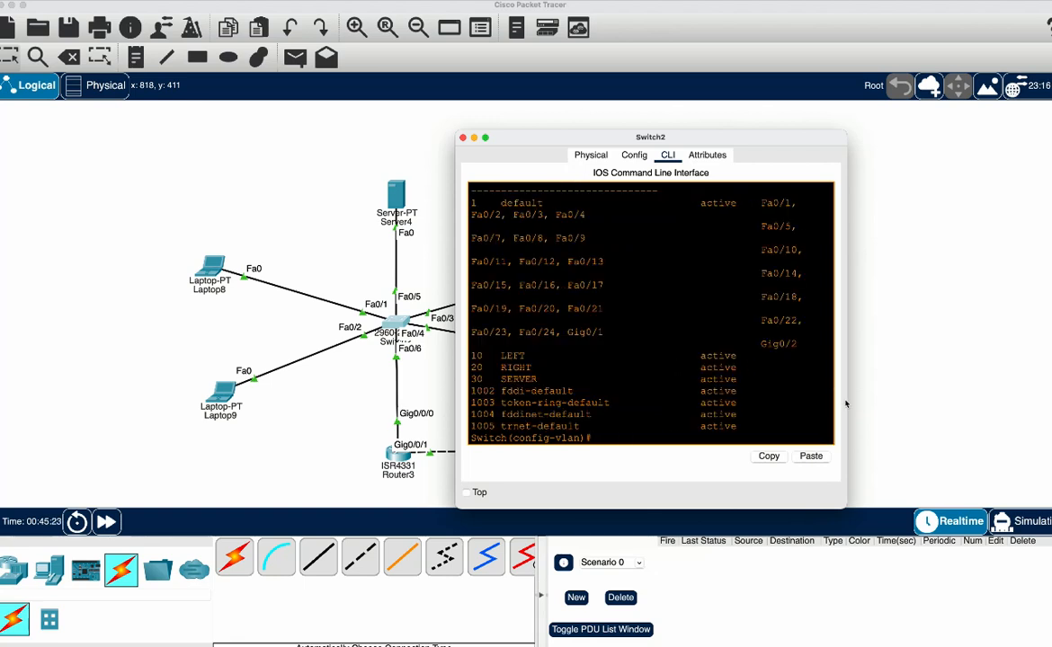
pyautogui.moveTo(836, 391); pyautogui.dragTo(983, 399)
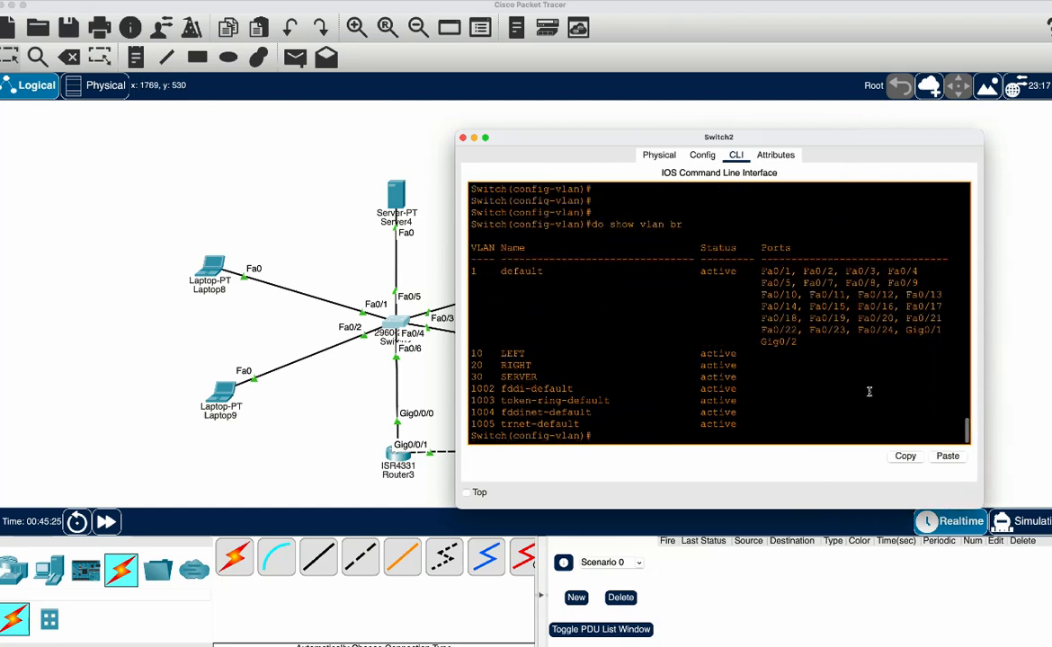
pyautogui.press('Return')
pyautogui.press('Return')
pyautogui.press('Return')
pyautogui.press('Return')
# Assign Switch2's interface range f0/1-2 to access VLAN 10
pyautogui.write('int')
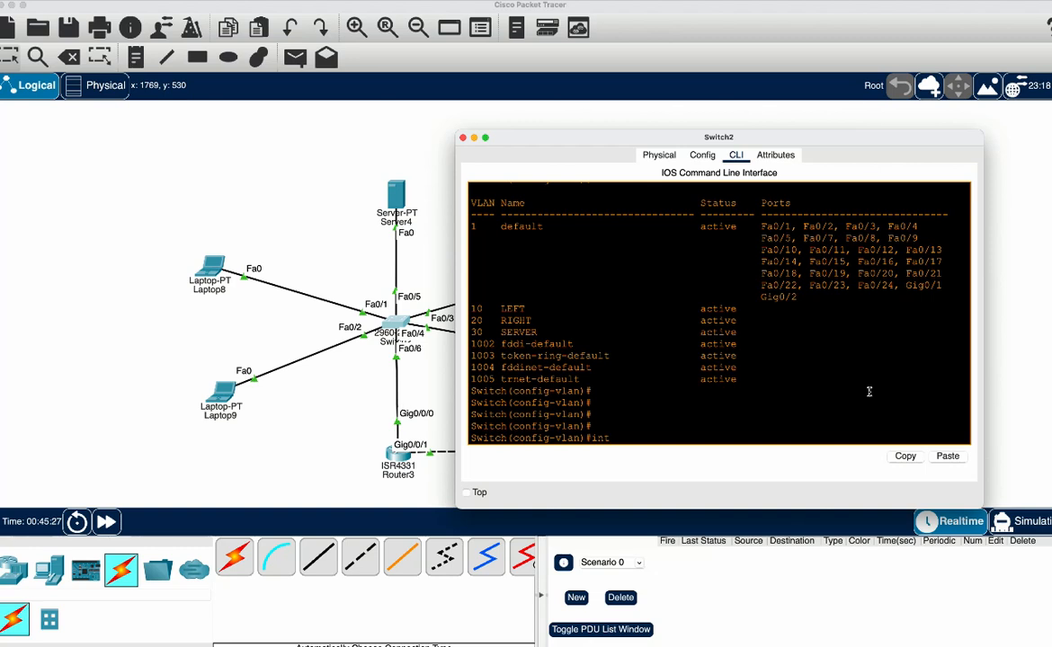
pyautogui.write(' fa f0/1-2')
pyautogui.press('Return')
pyautogui.write('sw')
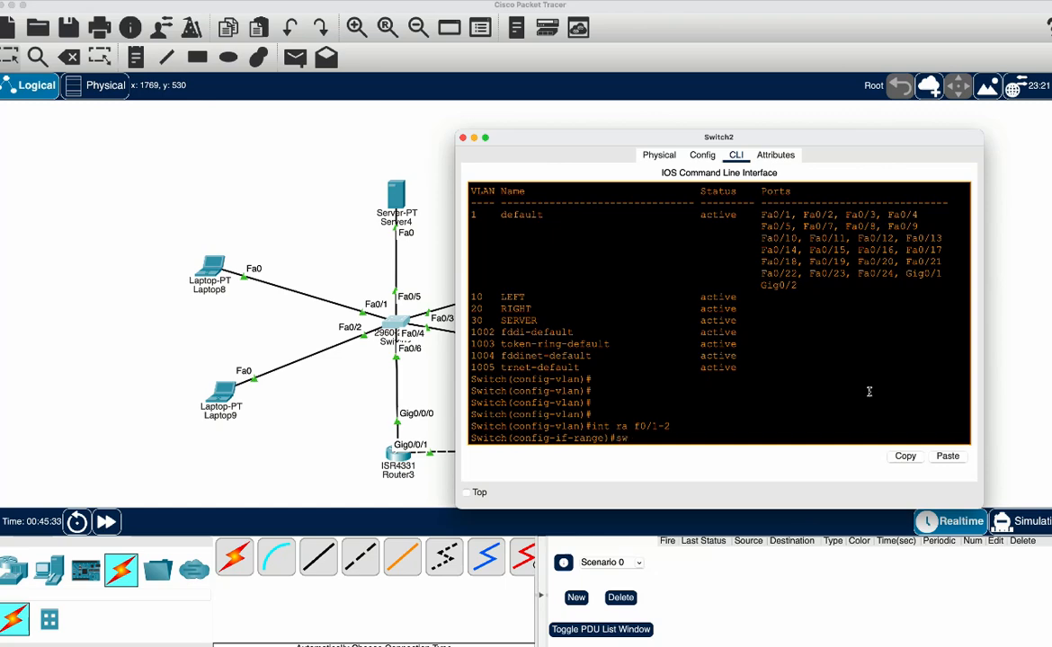
pyautogui.write(' ac vl 10')
pyautogui.press('Return')
# Assign Switch2's interface range f0/3-4 to access VLAN 20
pyautogui.press('Up')
pyautogui.press('Up')
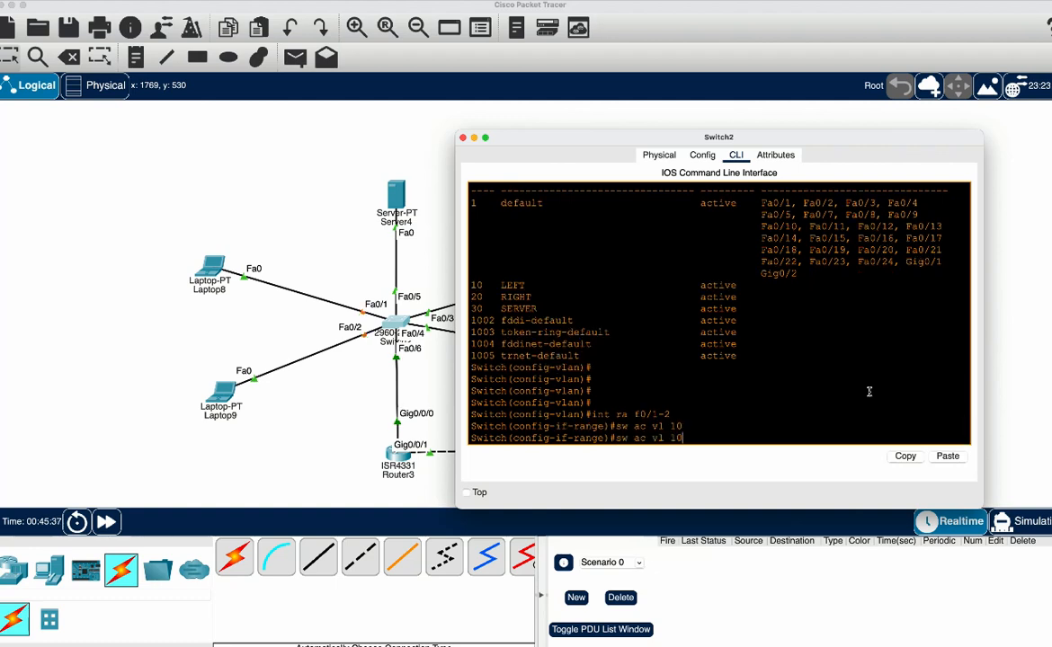
pyautogui.press('BackSpace')
pyautogui.press('BackSpace')
pyautogui.press('BackSpace')
pyautogui.write('3-4')
pyautogui.press('Return')
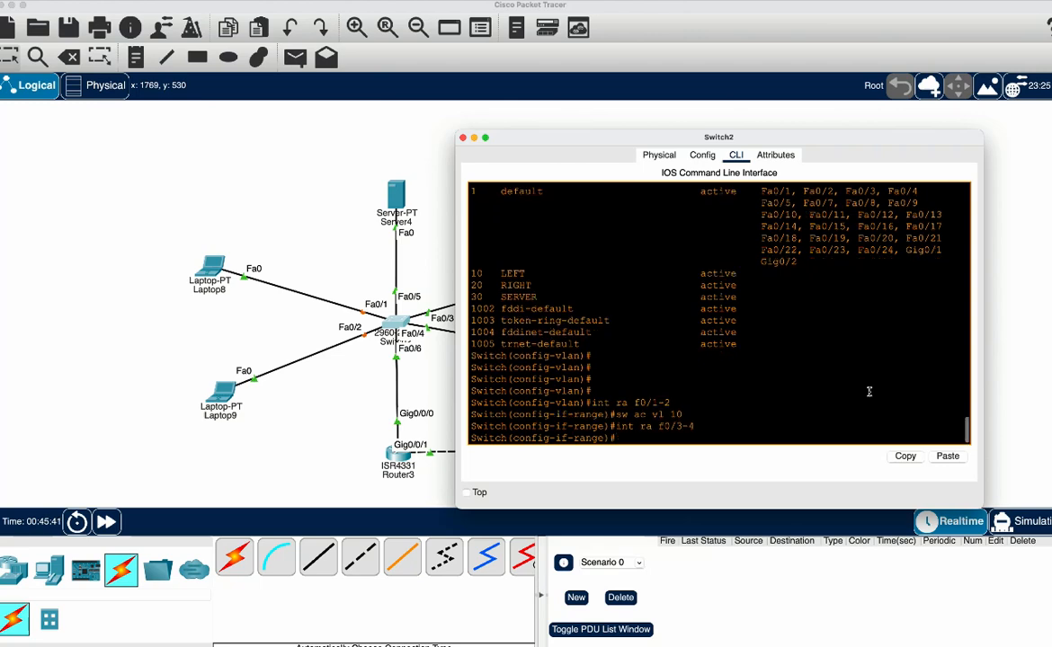
pyautogui.press('Up')
pyautogui.press('Up')
pyautogui.press('Left')
pyautogui.press('BackSpace')
pyautogui.press('Return')
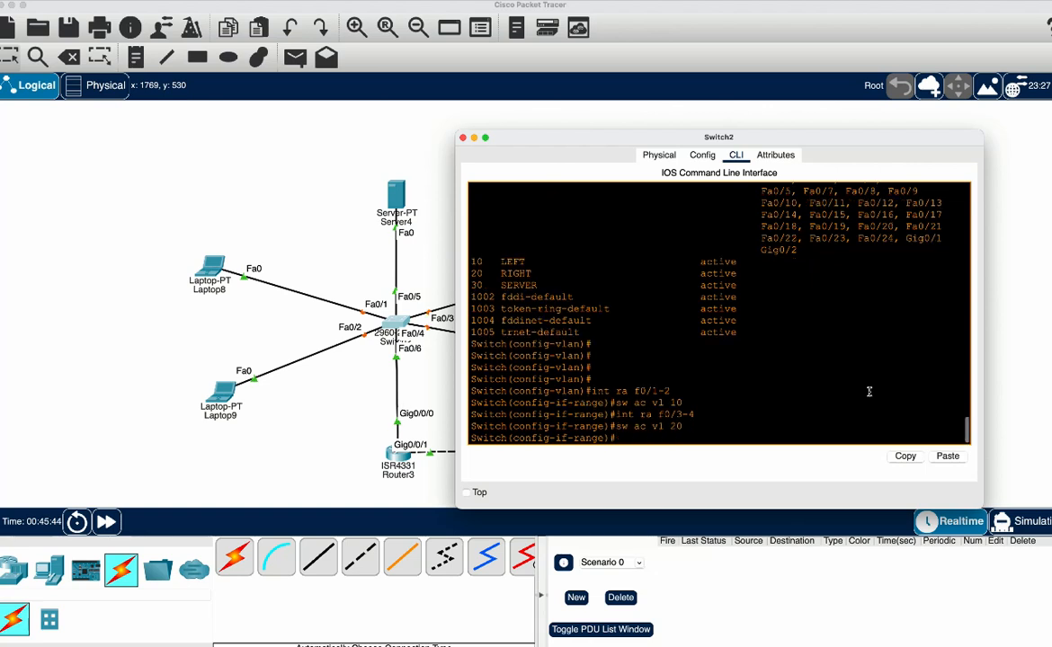
# Assign Switch2's interface f0/5 to access VLAN 30
pyautogui.press('Up')
pyautogui.press('Up')
pyautogui.press('BackSpace')
pyautogui.press('BackSpace')
pyautogui.press('BackSpace')
pyautogui.press('BackSpace')
pyautogui.press('BackSpace')
pyautogui.press('Return')
pyautogui.write('sw ac vl 20')
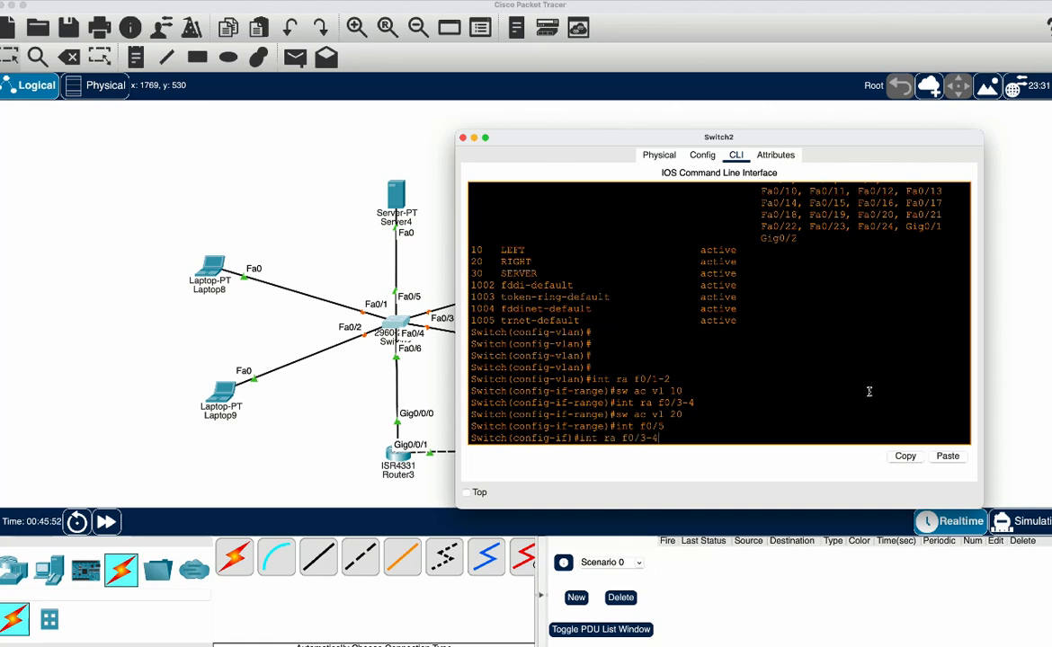
pyautogui.press('BackSpace')
pyautogui.write('3')
pyautogui.press('Return')
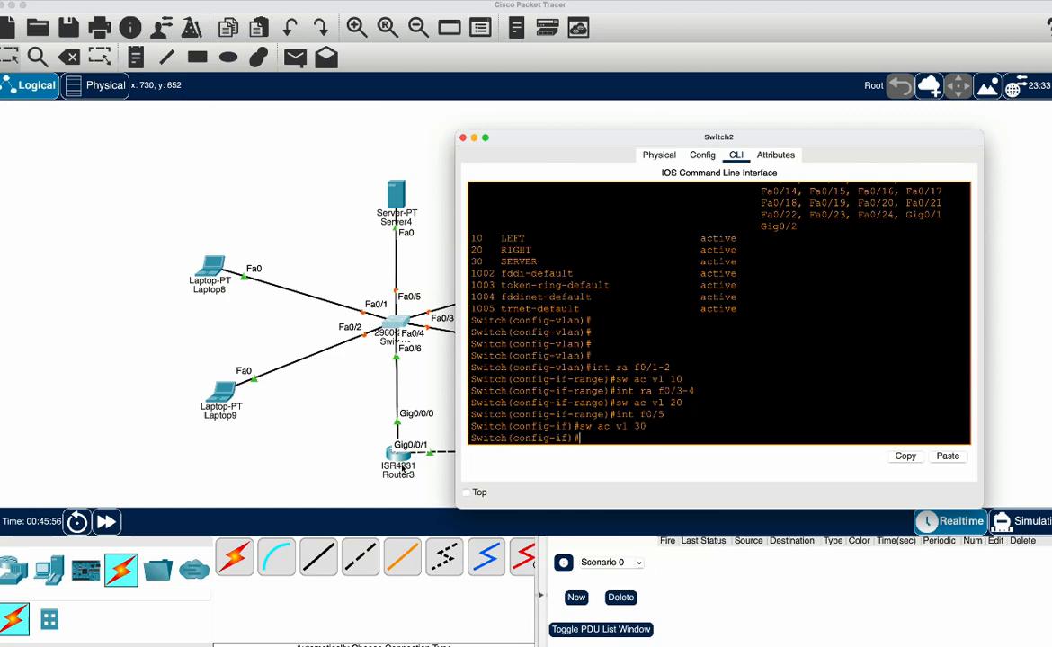
# Enable spanning-tree portfast on Switch2's interface range f0/1-5
pyautogui.write('int ra f0/1-5')
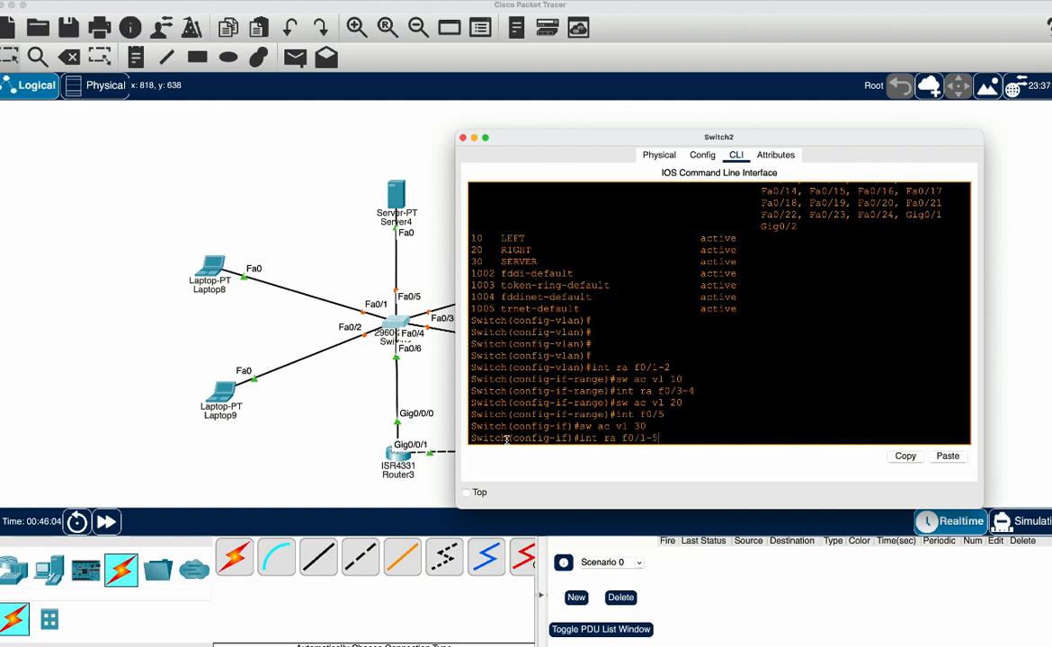
pyautogui.press('Return')
pyautogui.write('span ')
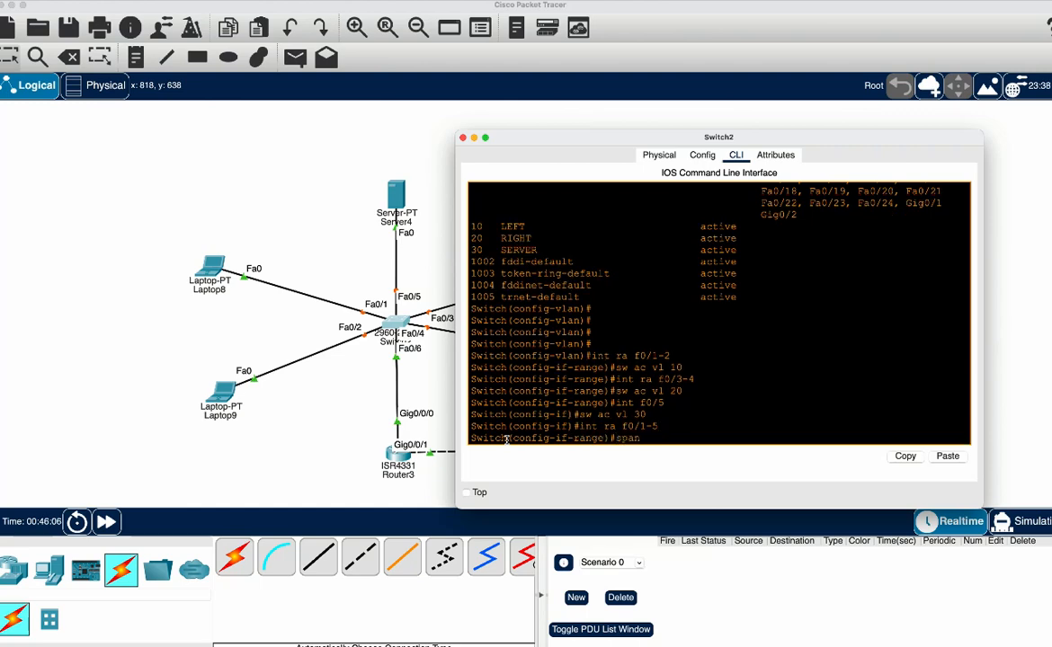
pyautogui.write('po')
pyautogui.press('Tab')
pyautogui.press('Return')
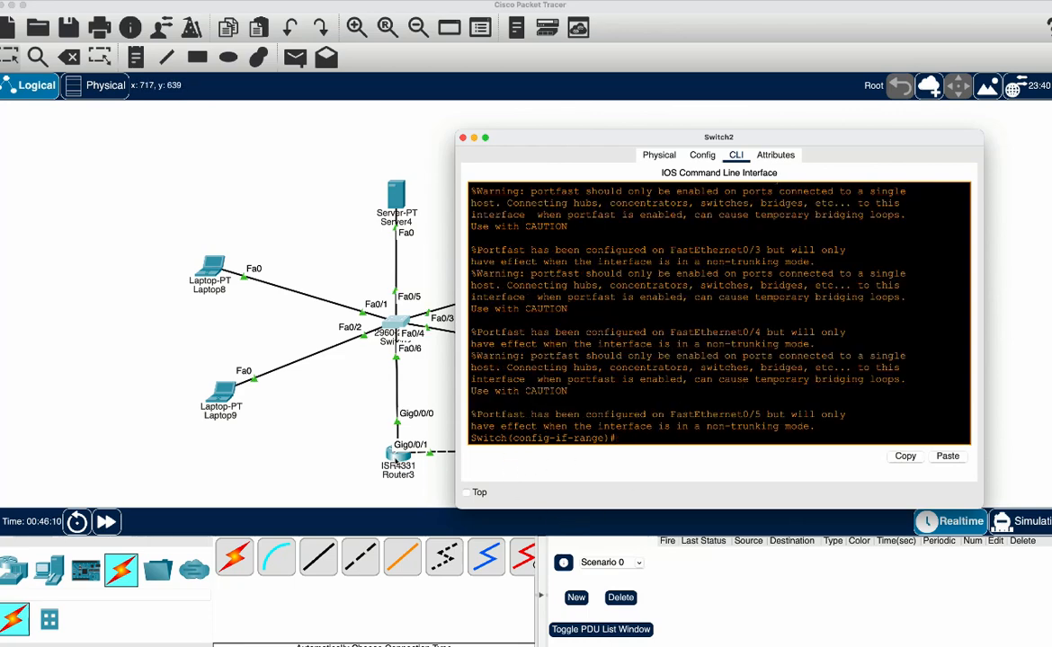
# Repeat the ping from Router3's command line to the internal server at 10.0.30.2
pyautogui.click(397, 455)
pyautogui.click(786, 429)
pyautogui.press('Up')
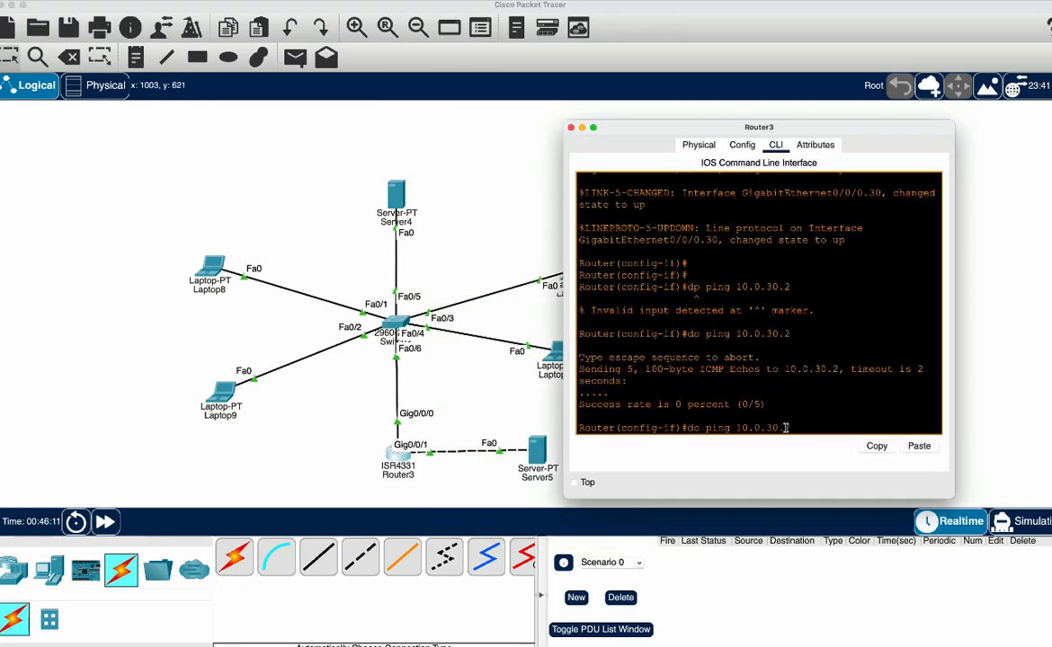
pyautogui.press('Return')
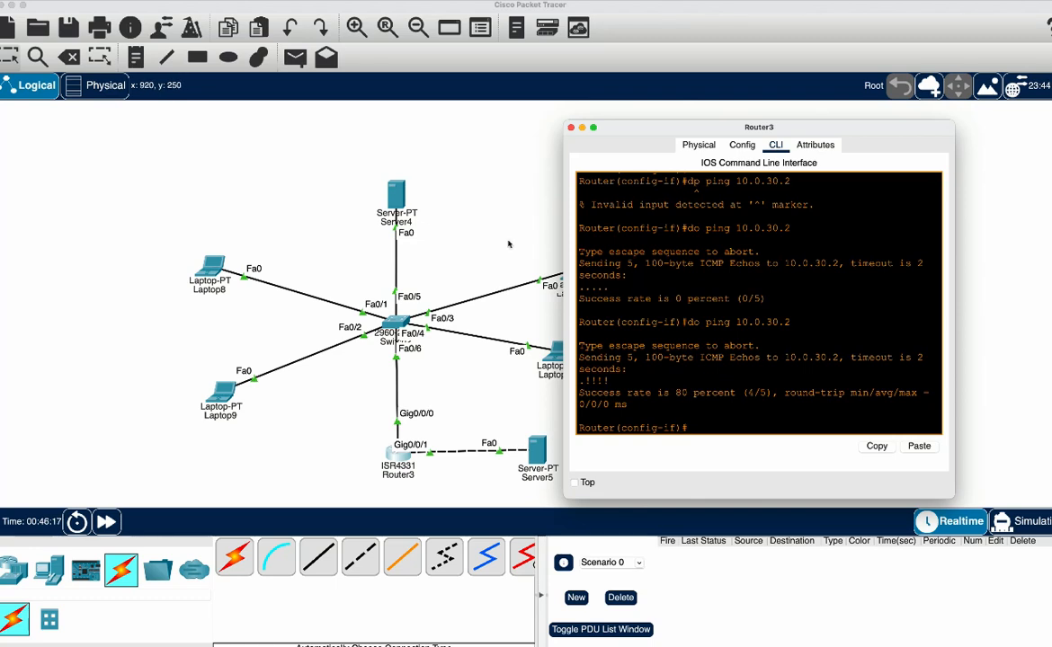
# Set Laptop8's IPv4 gateway and DNS configuration to DHCP
pyautogui.click(400, 194)
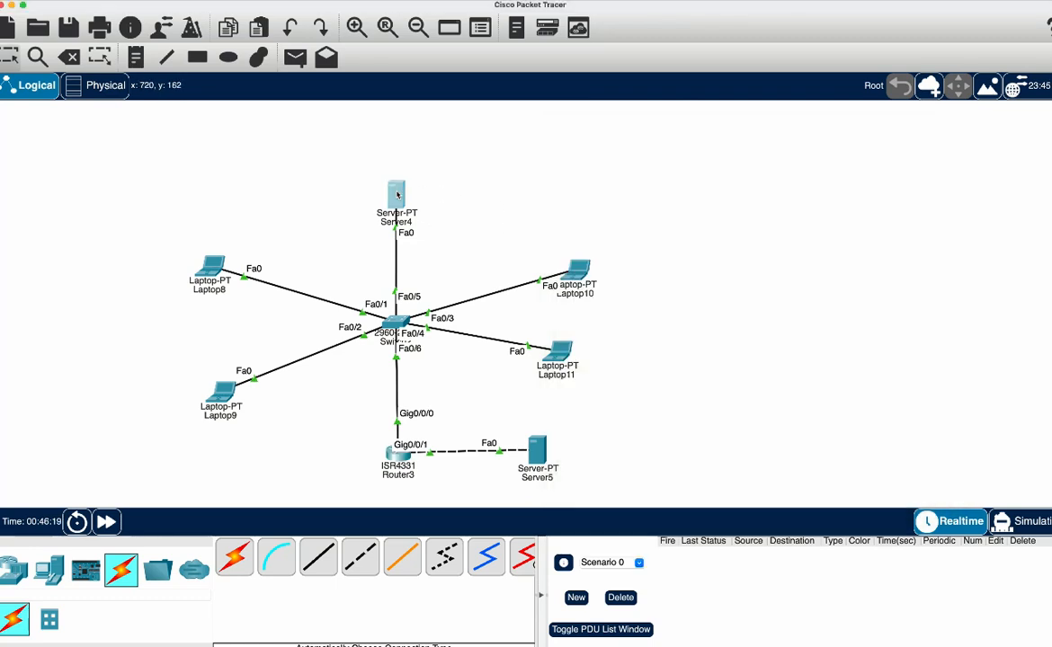
pyautogui.click(215, 268)
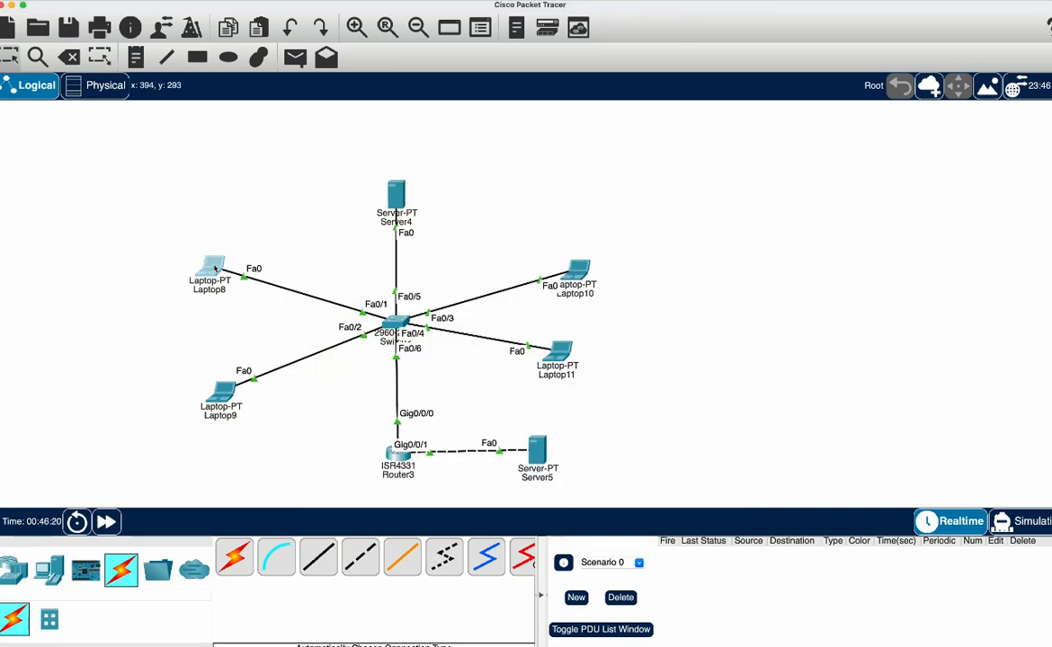
pyautogui.click(472, 154)
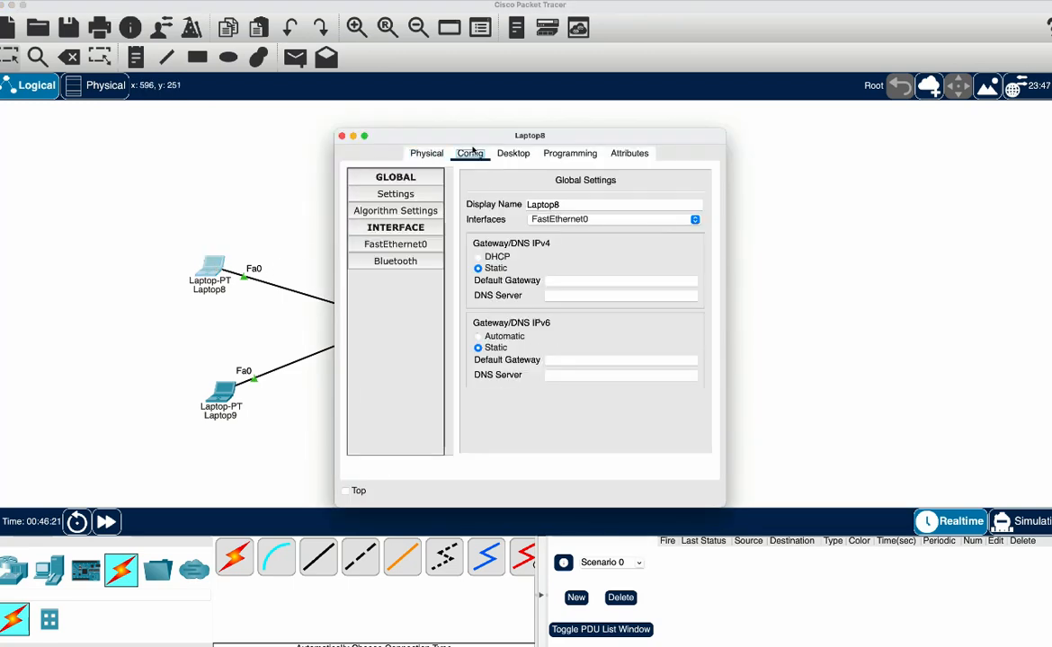
pyautogui.click(478, 257)
# Set Laptop9's IPv4 gateway and DNS configuration to DHCP
pyautogui.click(228, 393)
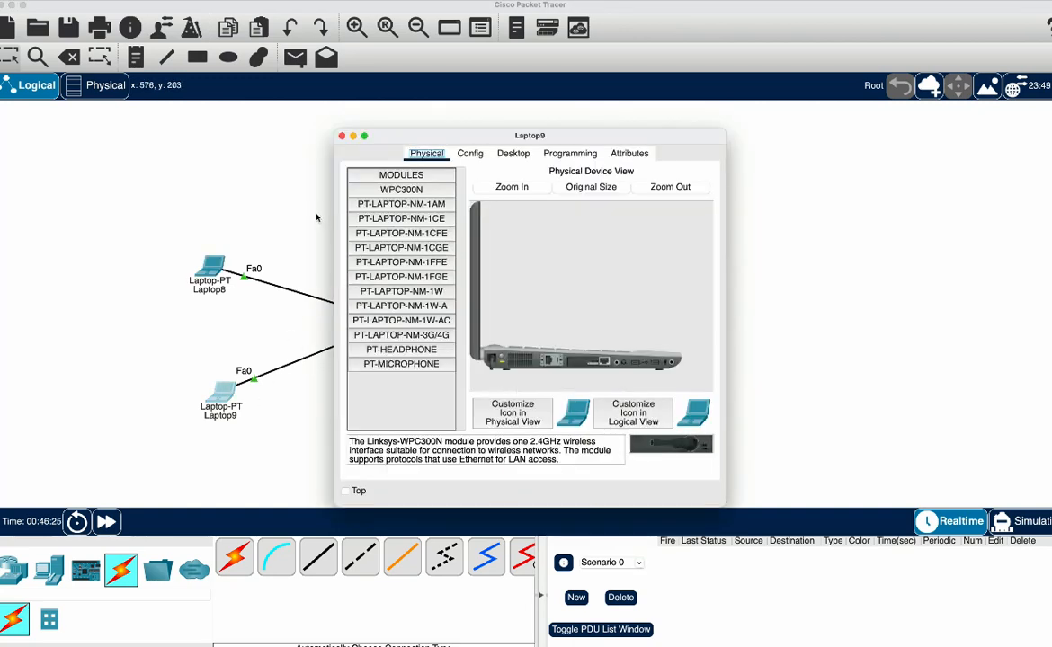
pyautogui.click(470, 153)
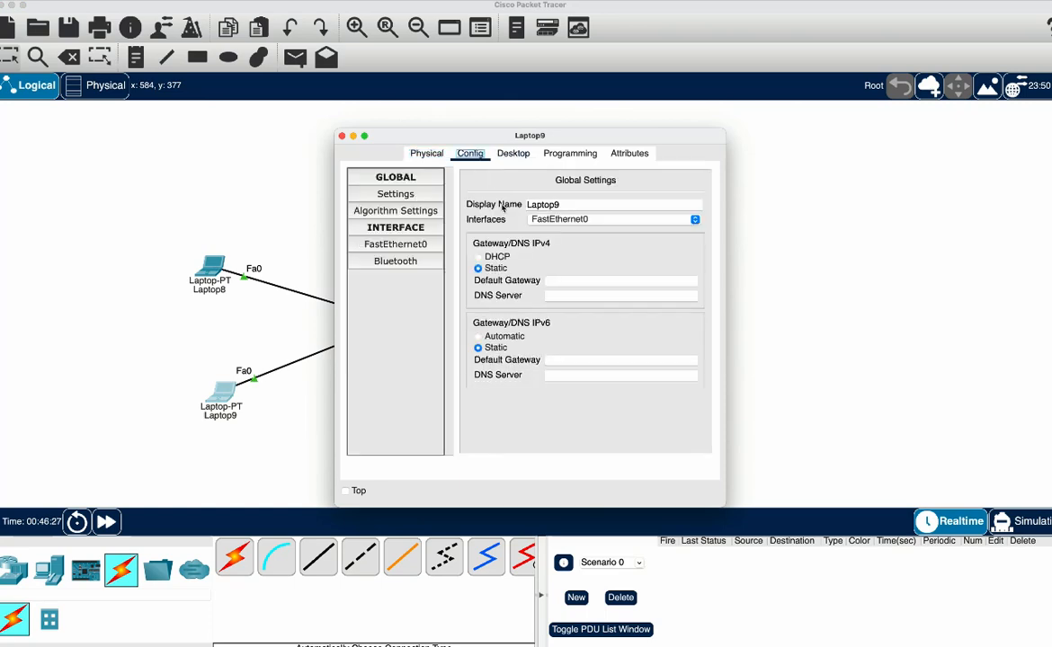
pyautogui.click(497, 258)
pyautogui.click(782, 299)
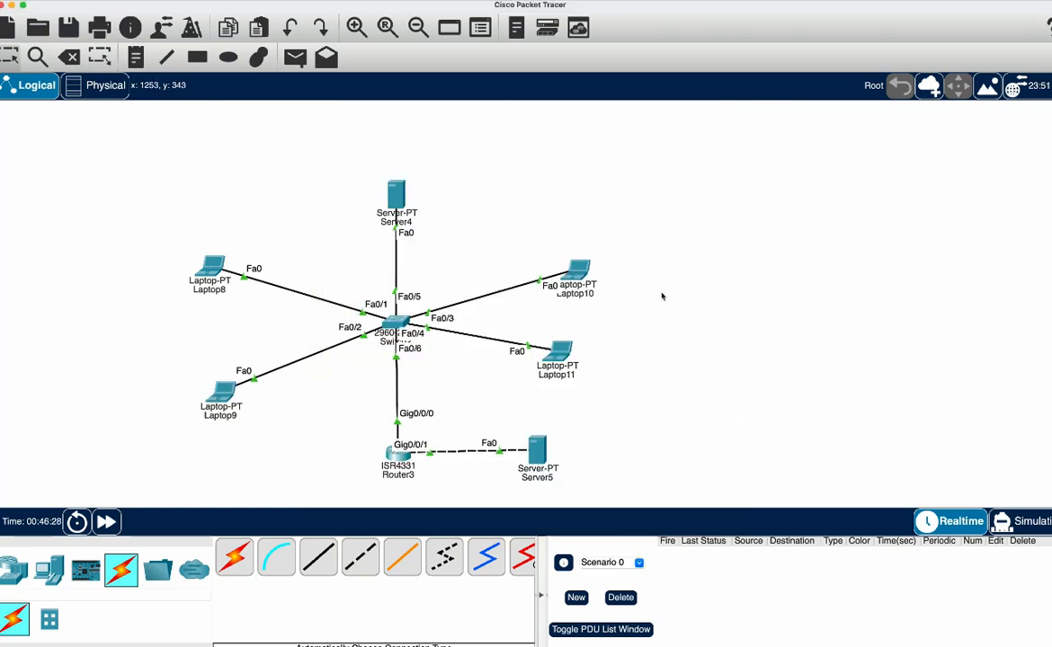
# Set Laptop10's IPv4 gateway and DNS configuration to DHCP
pyautogui.click(563, 283)
pyautogui.click(470, 154)
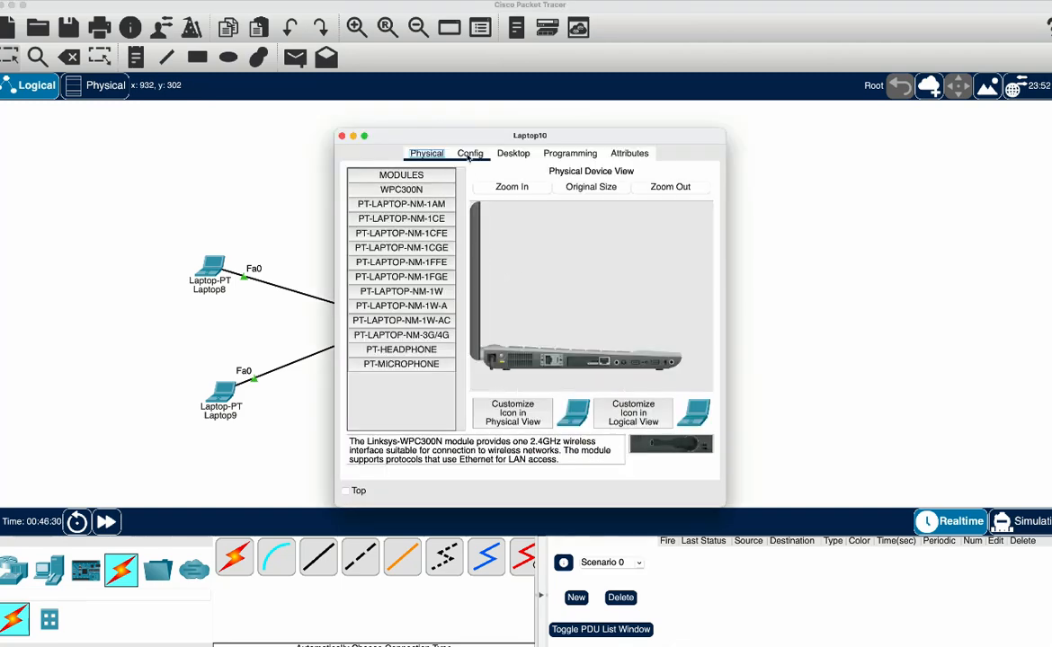
pyautogui.click(479, 257)
pyautogui.click(746, 240)
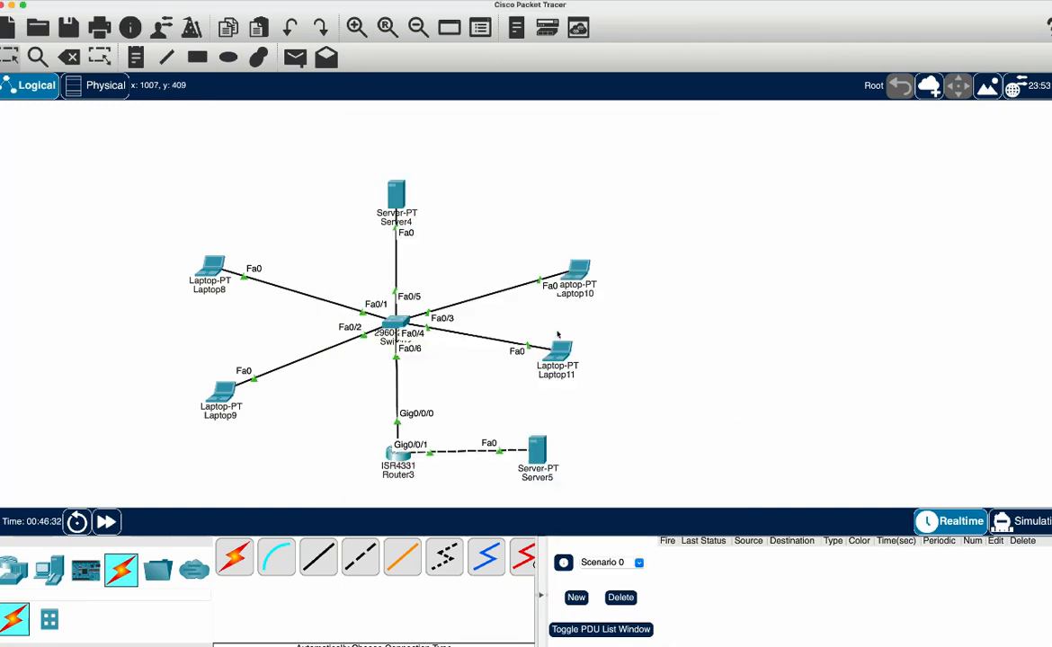
# Set Laptop11's IPv4 gateway and DNS configuration to DHCP
pyautogui.click(560, 356)
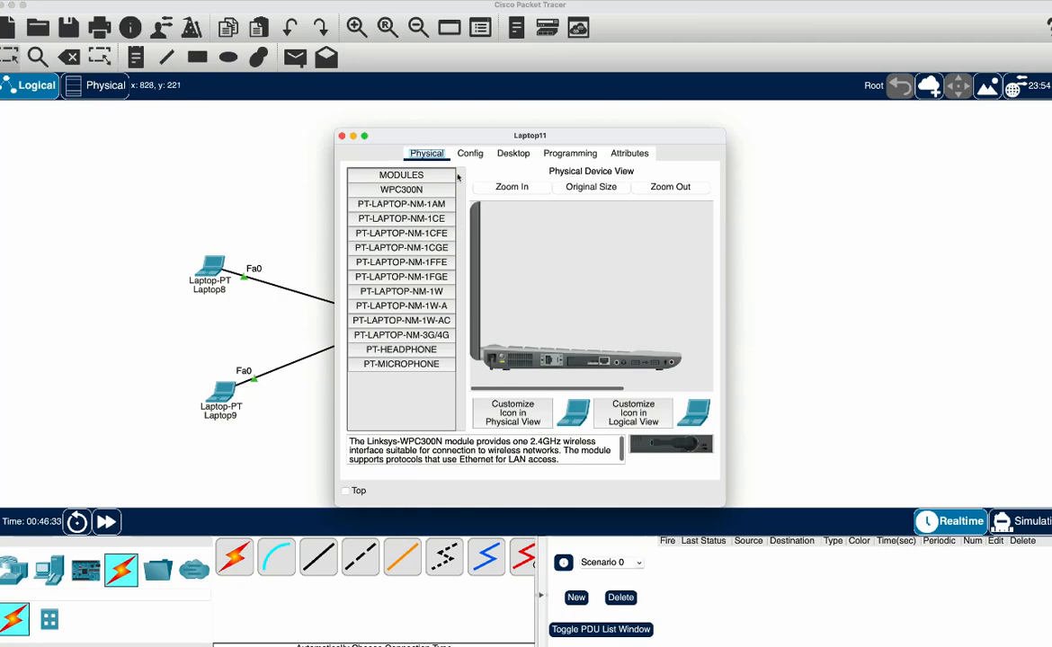
pyautogui.click(467, 154)
pyautogui.click(478, 257)
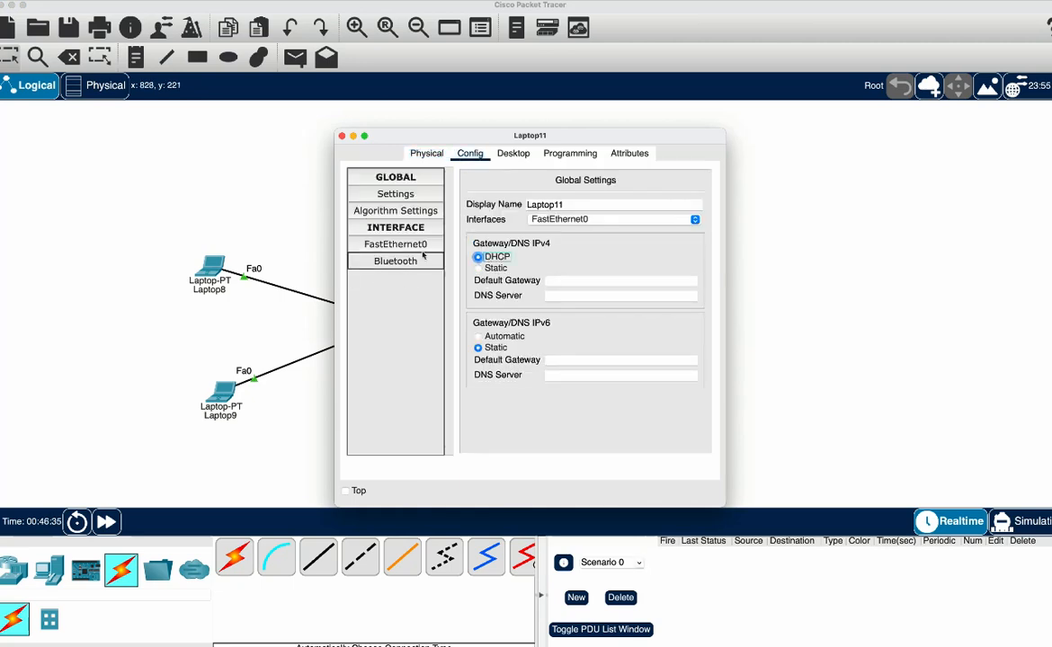
# Run ipconfig in Laptop11's Command Prompt and examine its autoconfiguration IPv4 address
pyautogui.click(517, 154)
pyautogui.click(606, 196)
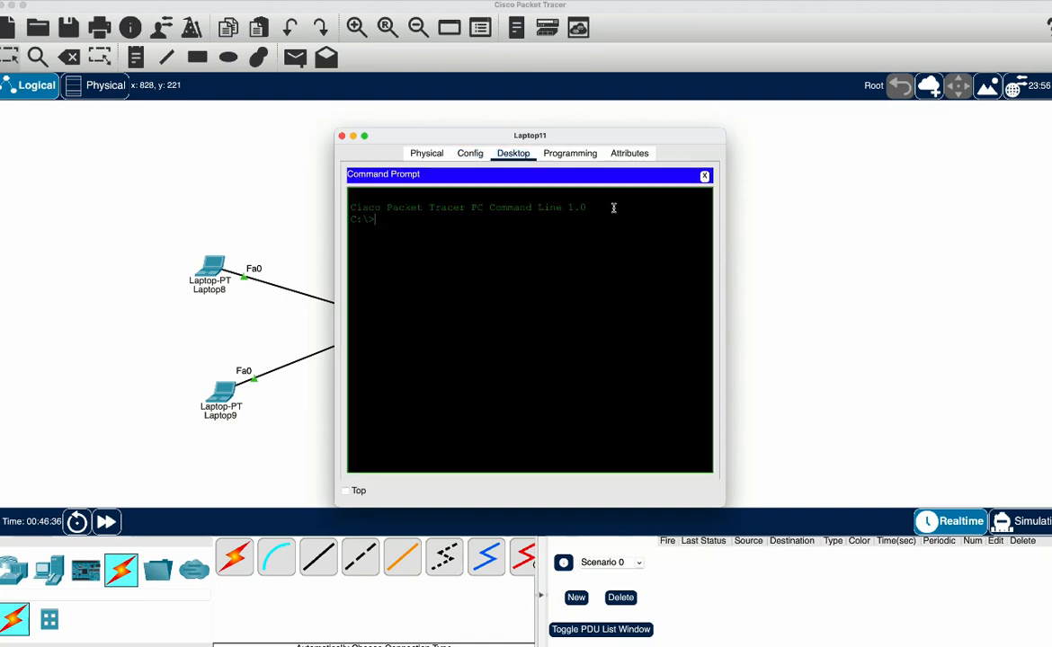
pyautogui.write('ipconfig')
pyautogui.press('Return')
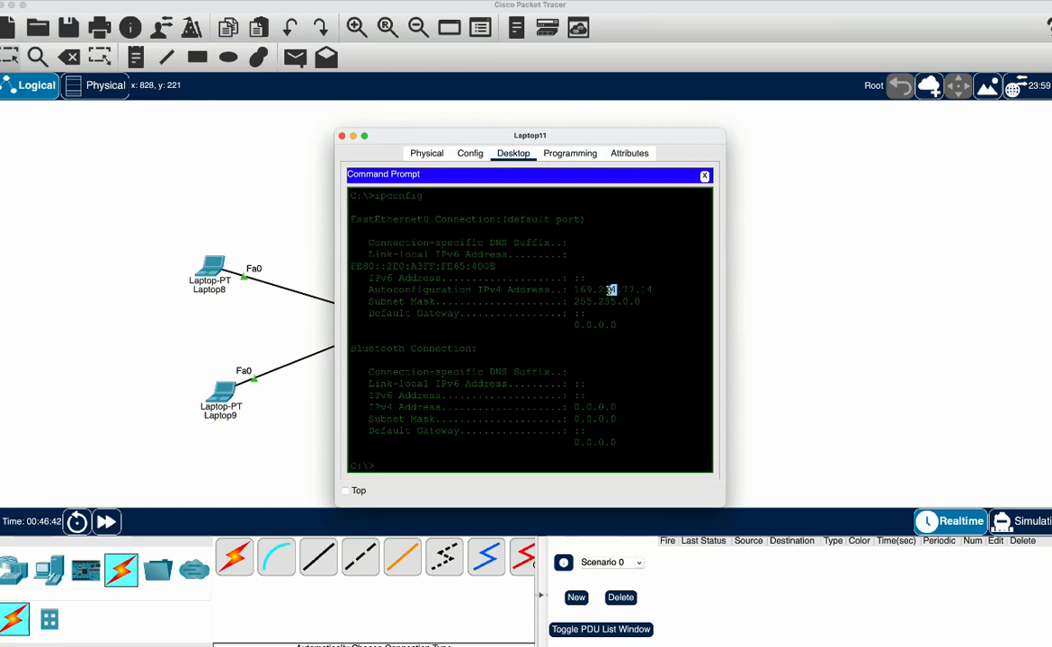
pyautogui.moveTo(611, 289); pyautogui.dragTo(574, 289)
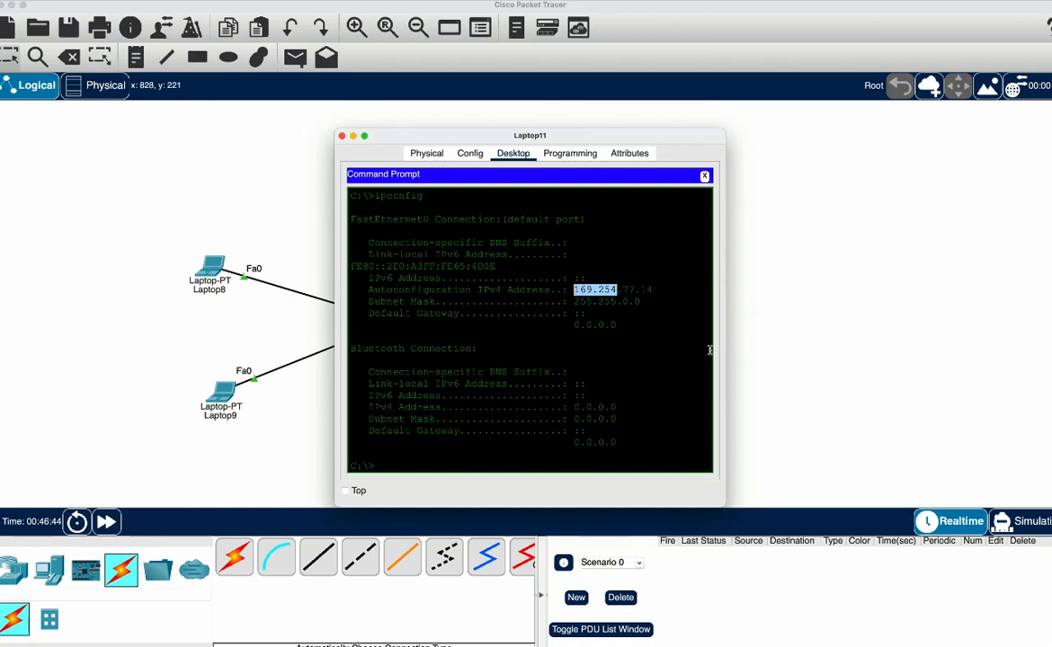
pyautogui.click(781, 348)
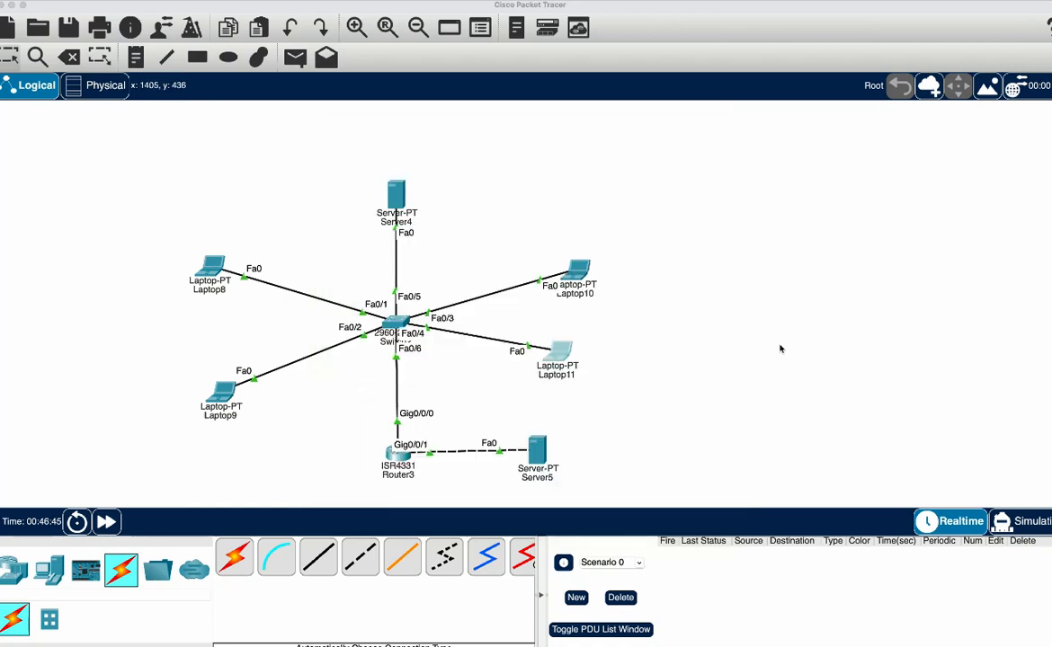
# Run ipconfig in Laptop8's Command Prompt to check its IP address, and close the laptop's window
pyautogui.click(213, 269)
pyautogui.click(514, 153)
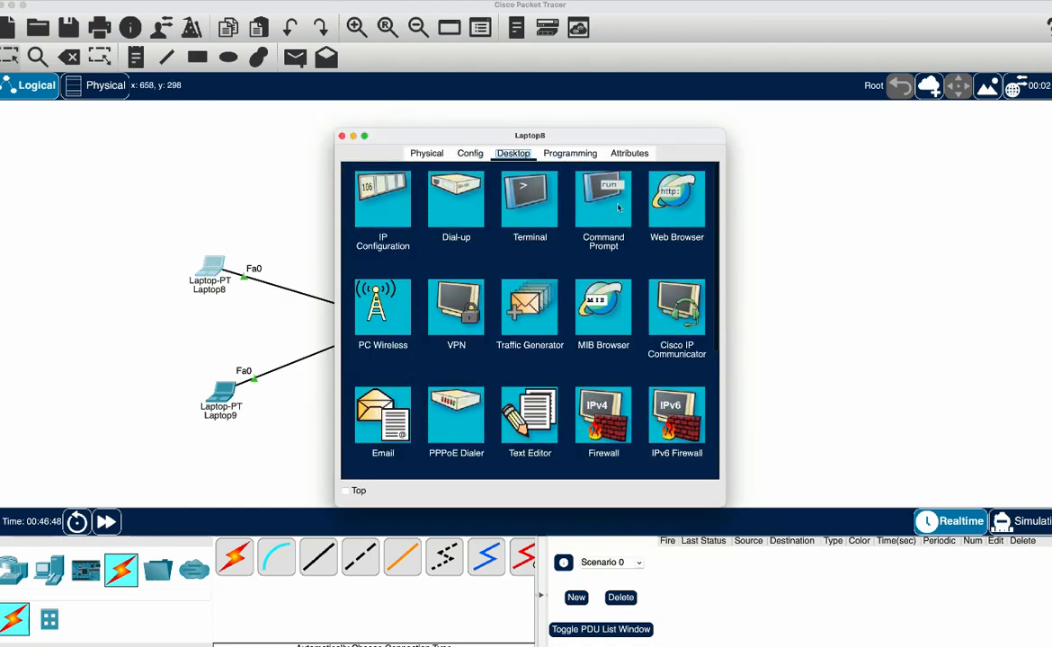
pyautogui.click(617, 208)
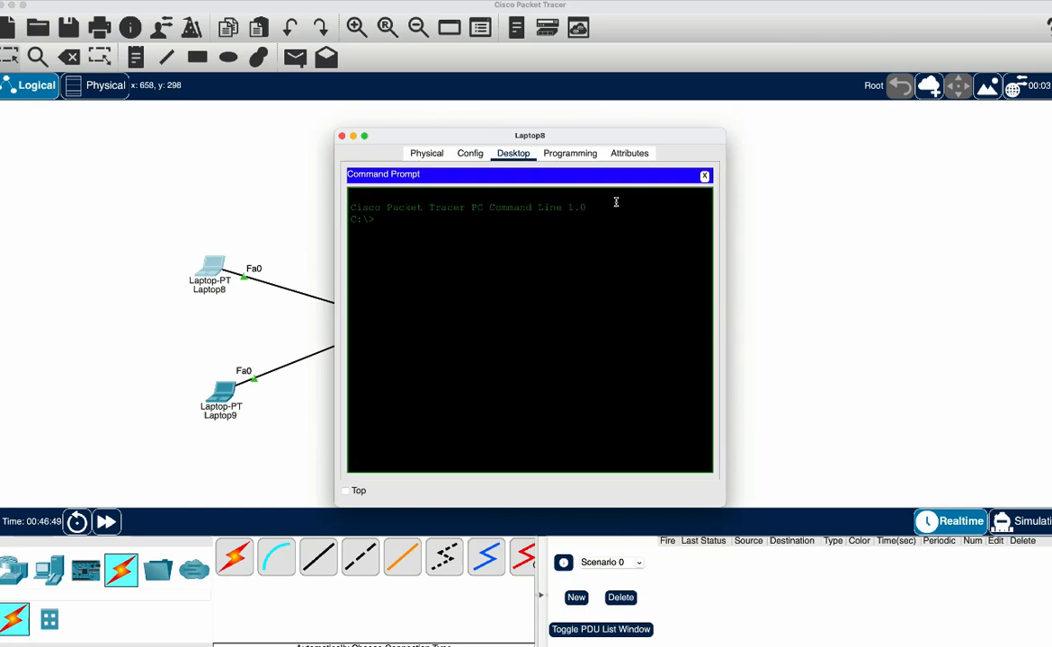
pyautogui.write('ipconfig')
pyautogui.press('Return')
pyautogui.press('super+w')
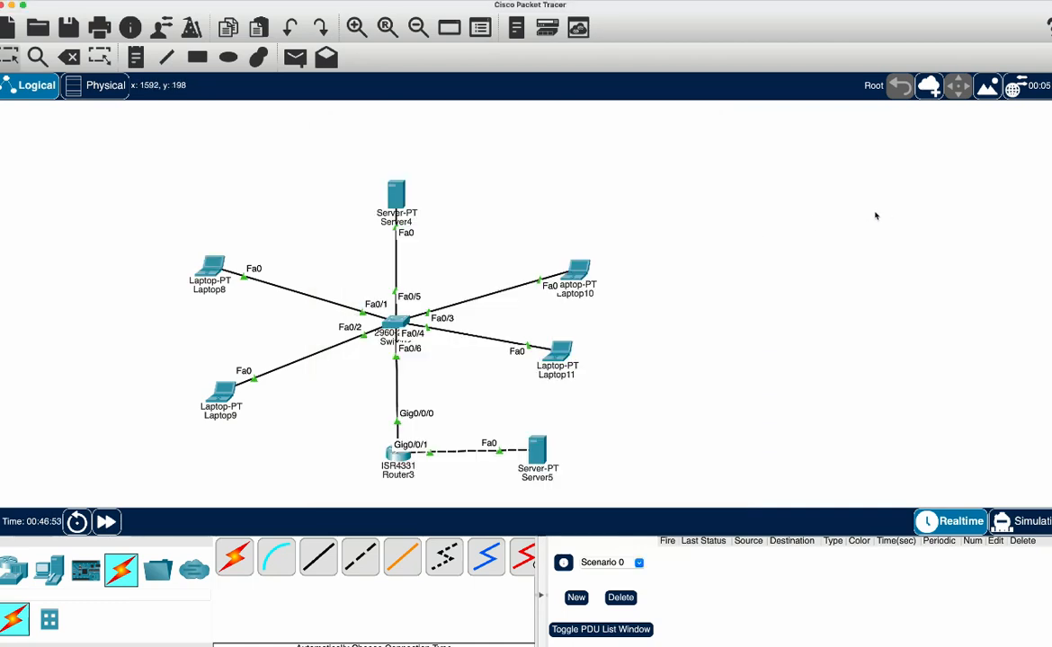
# Turn on the DHCP service for FastEthernet0 on Server4 and close the server's window
pyautogui.click(396, 194)
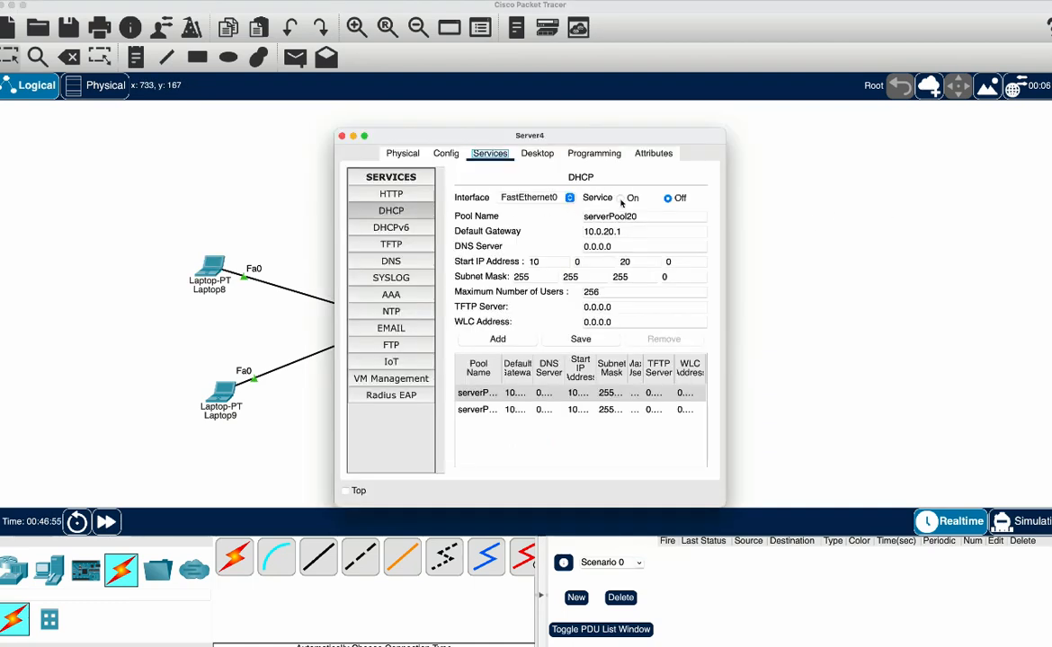
pyautogui.click(622, 198)
pyautogui.press('super+w')
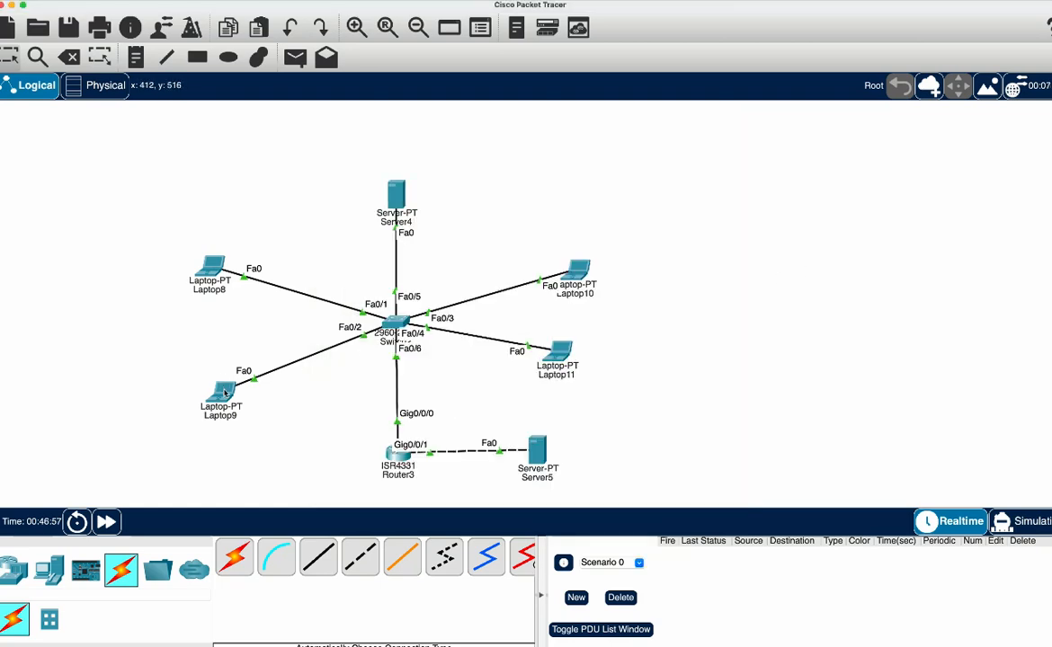
# Switch Laptop9's IPv4 configuration to Static and back to DHCP to request an address again
pyautogui.click(225, 392)
pyautogui.click(478, 269)
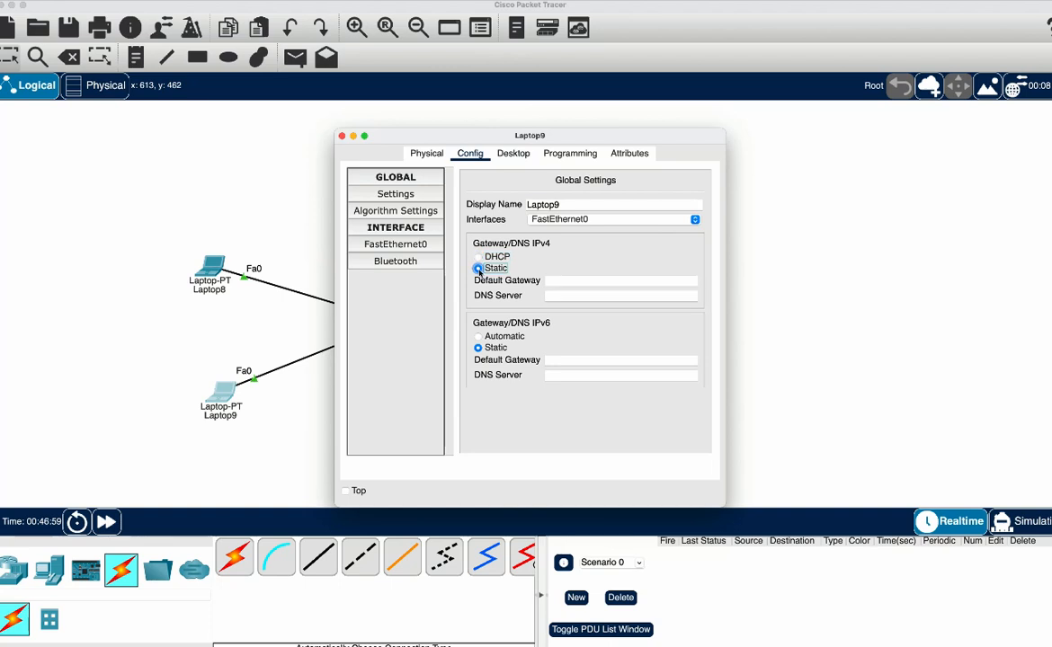
pyautogui.click(478, 258)
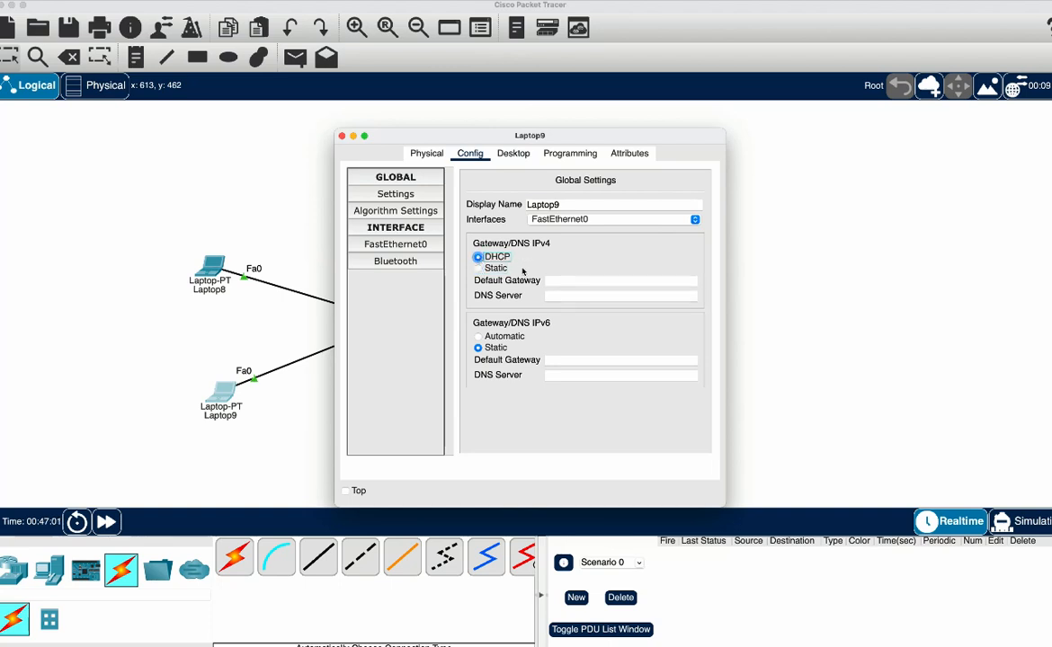
# Run ipconfig again in Laptop8's Command Prompt to recheck its IP address
pyautogui.click(207, 272)
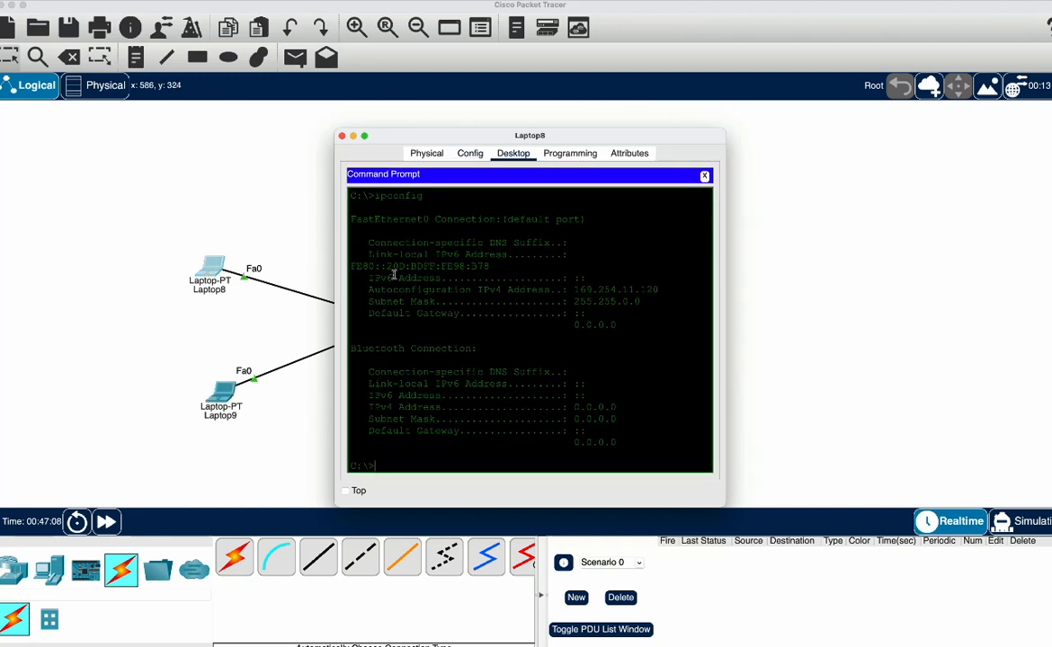
pyautogui.press('Up')
pyautogui.press('Return')
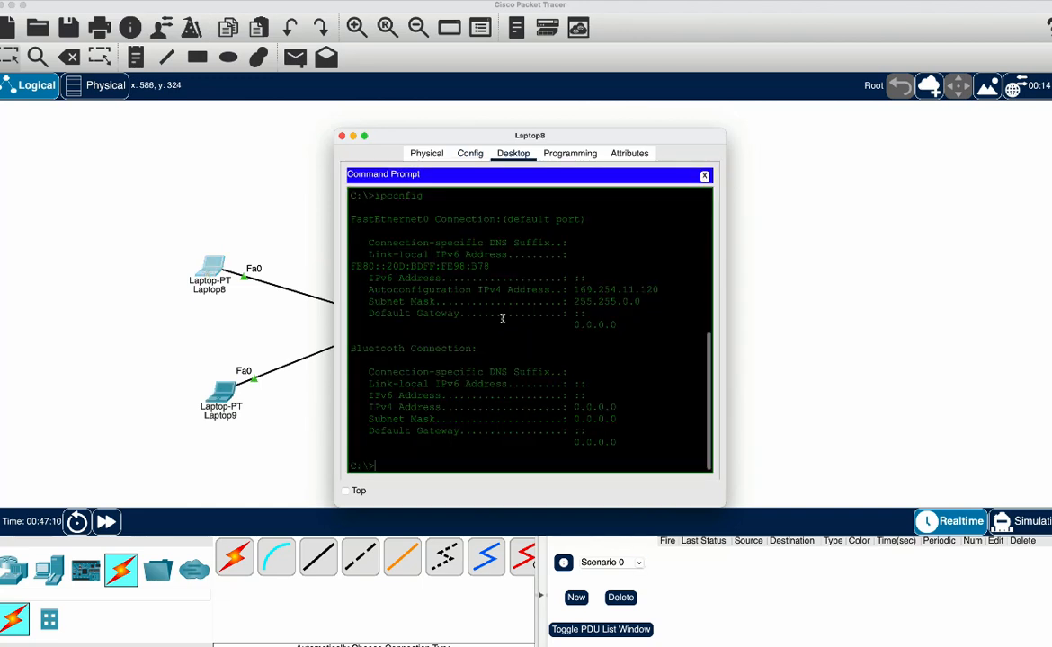
# Switch Laptop8's IPv4 gateway setting to Static and back to DHCP to request an address, and close the laptop's window
pyautogui.click(206, 279)
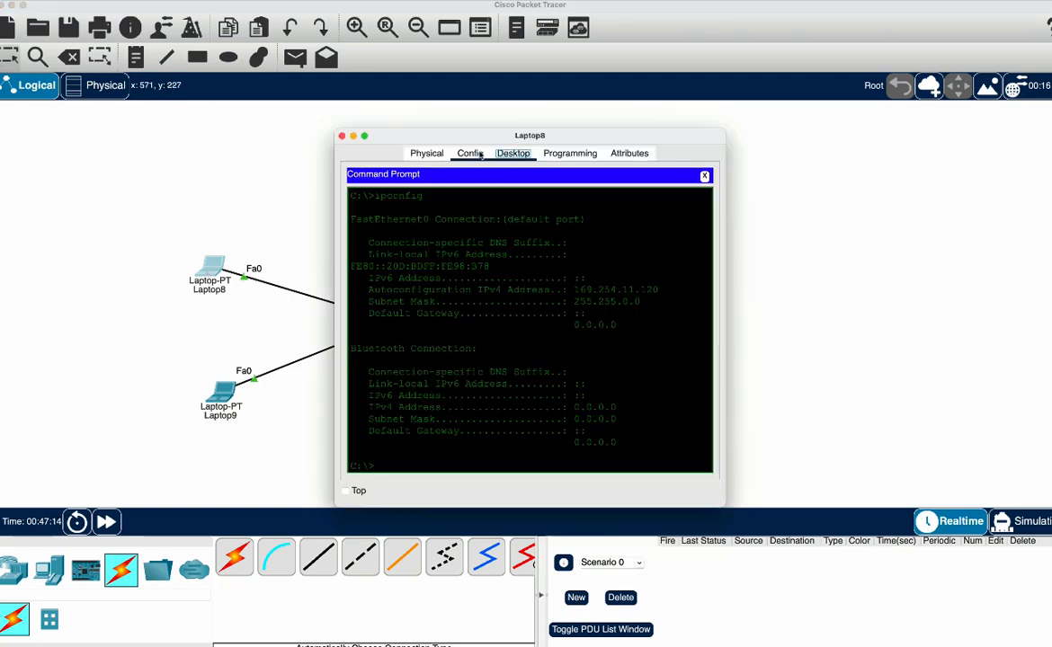
pyautogui.click(471, 153)
pyautogui.click(495, 268)
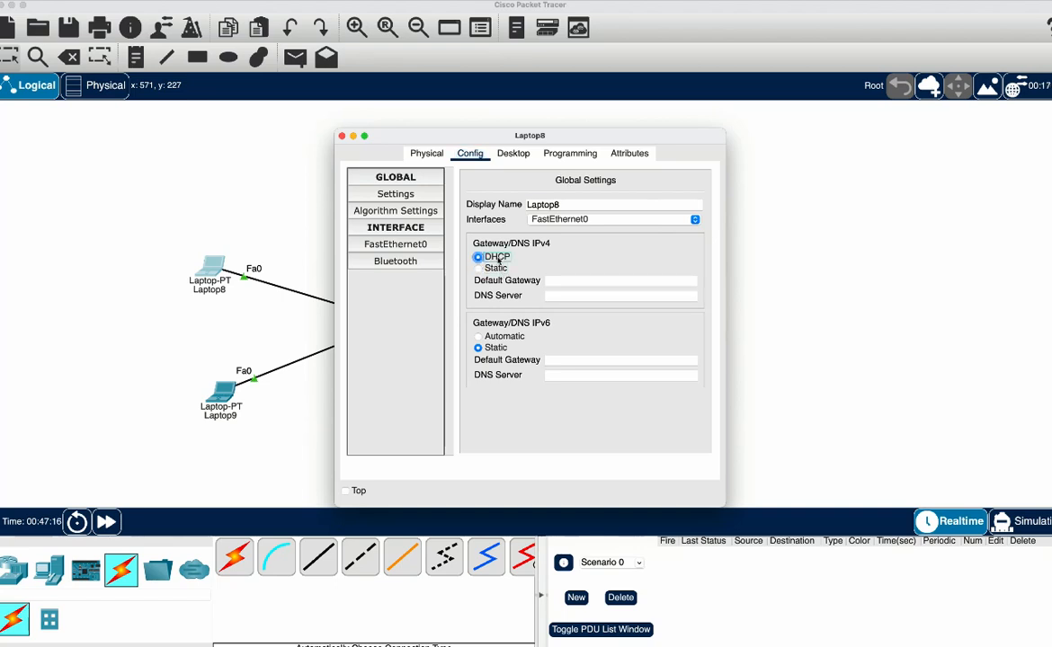
pyautogui.click(478, 256)
pyautogui.click(341, 136)
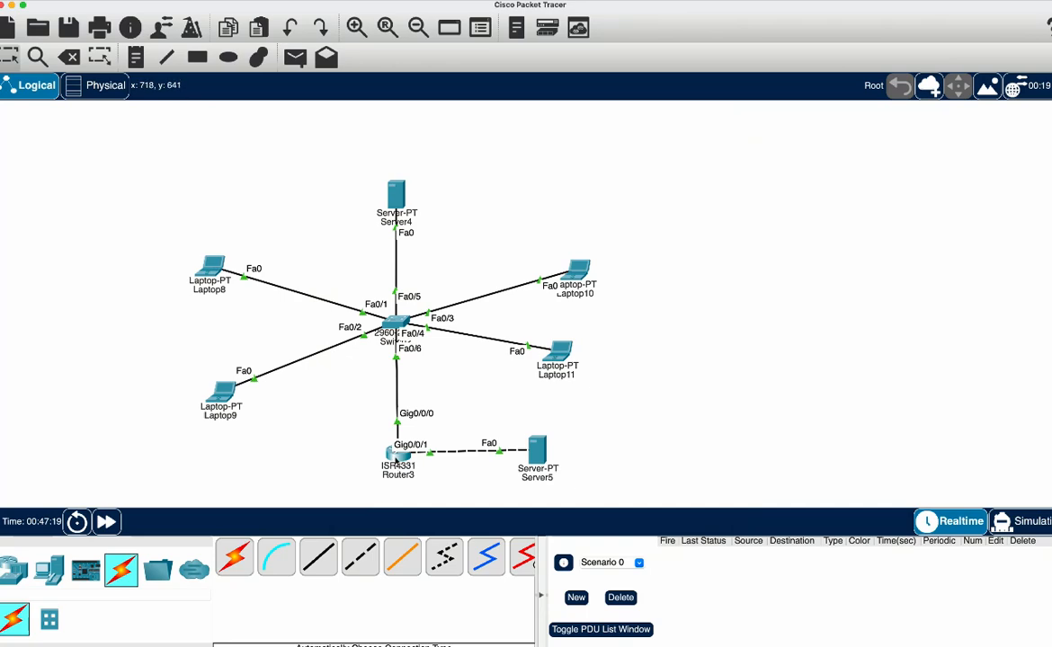
# On Router3, set the DHCP helper address 10.0.30.2 on subinterface g0/0/0.10
pyautogui.click(395, 454)
pyautogui.press('Return')
pyautogui.press('Return')
pyautogui.press('Return')
pyautogui.press('Return')
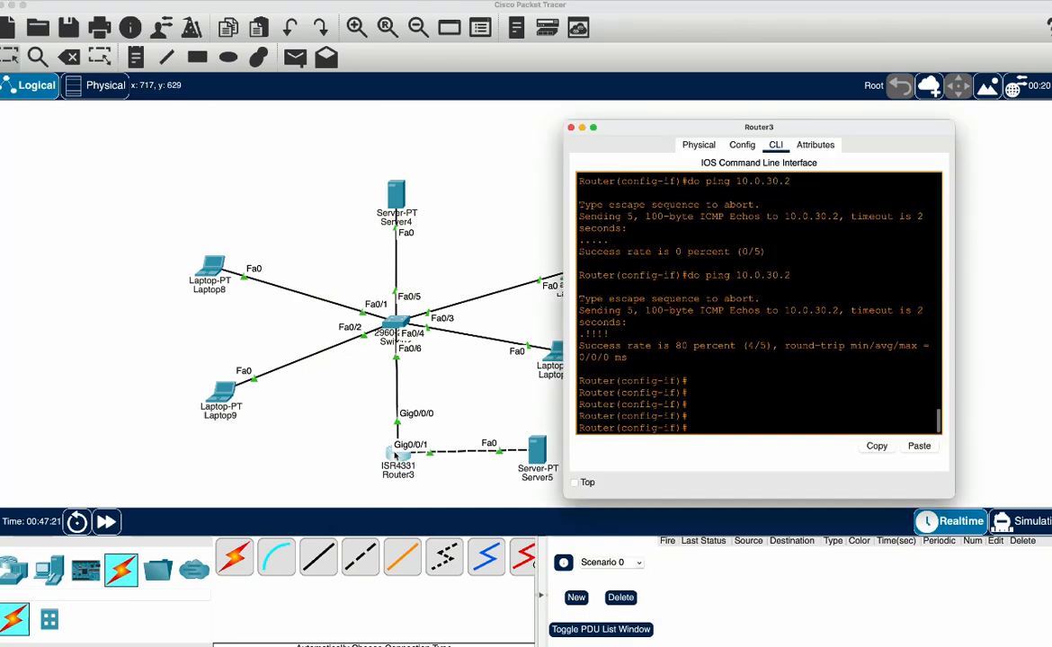
pyautogui.write('int g0/0/0')
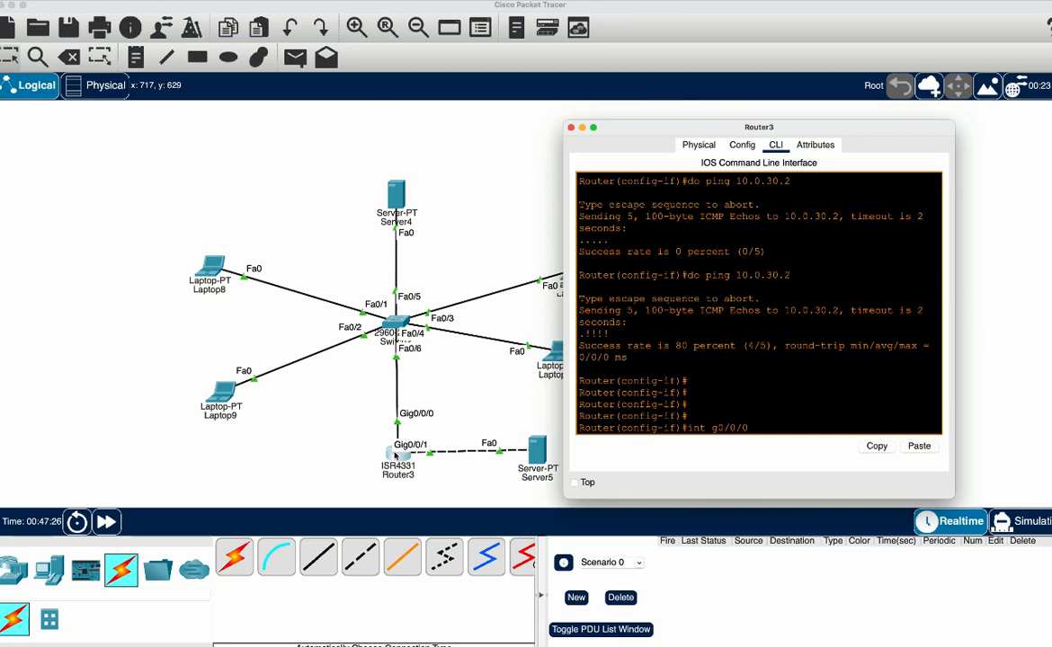
pyautogui.write('.10')
pyautogui.press('Return')
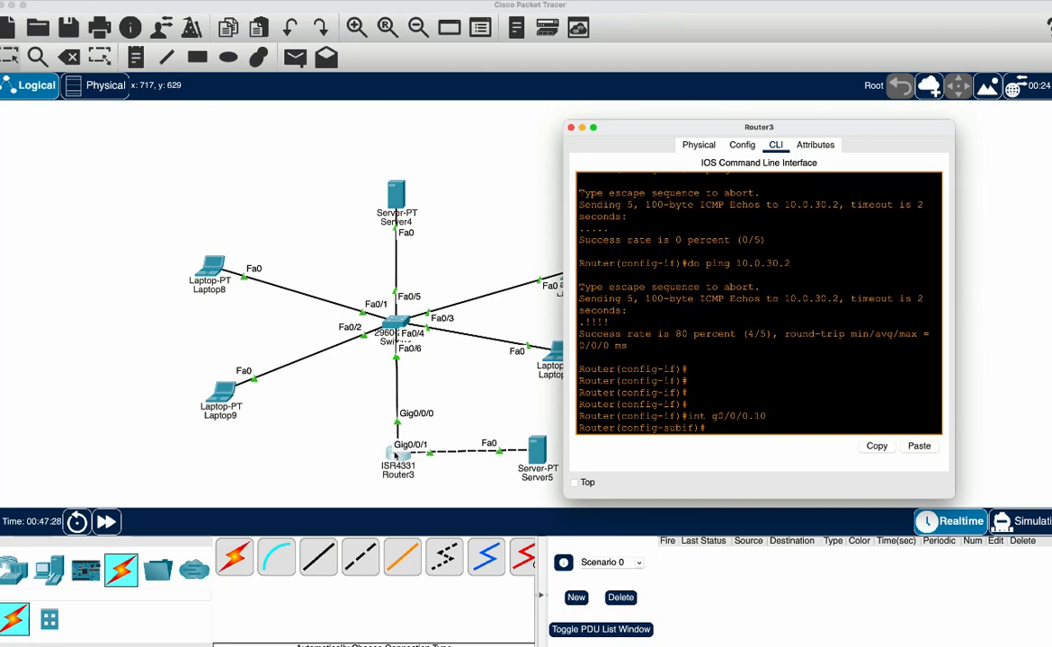
pyautogui.write('ip help')
pyautogui.press('Tab')
pyautogui.write('10')
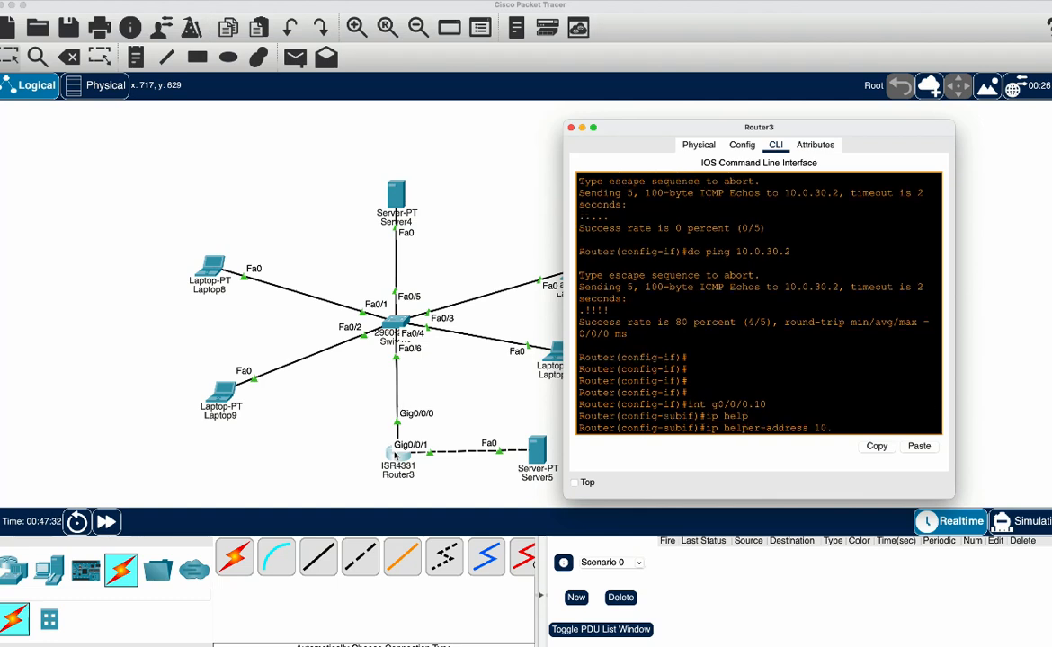
pyautogui.write('.0.30.2')
pyautogui.press('Return')
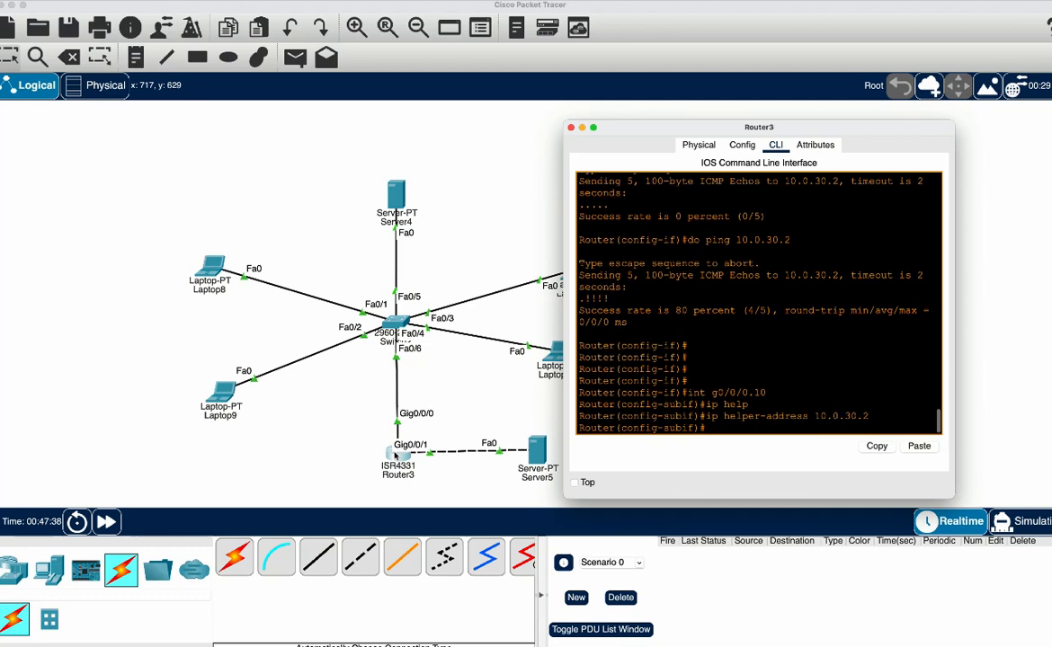
# Set the helper address 10.0.30.2 on Router3's subinterface g0/0/0.20 as well, and close the router's window
pyautogui.press('Up')
pyautogui.press('Up')
pyautogui.press('BackSpace')
pyautogui.press('BackSpace')
pyautogui.write('20')
pyautogui.press('Return')
pyautogui.press('Up')
pyautogui.press('Up')
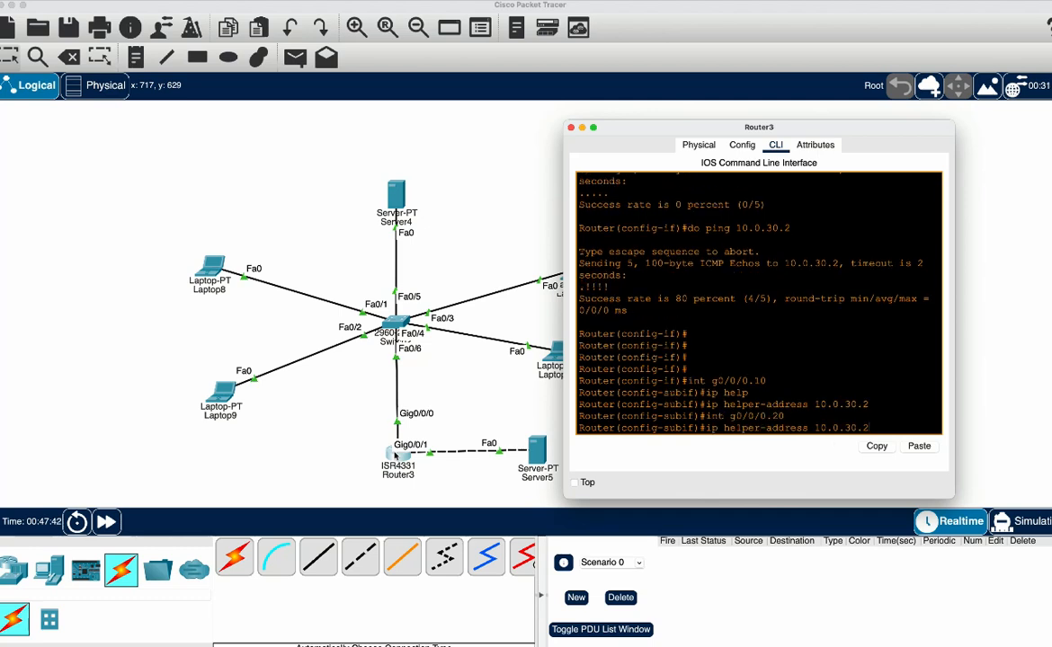
pyautogui.press('Return')
pyautogui.press('super+w')
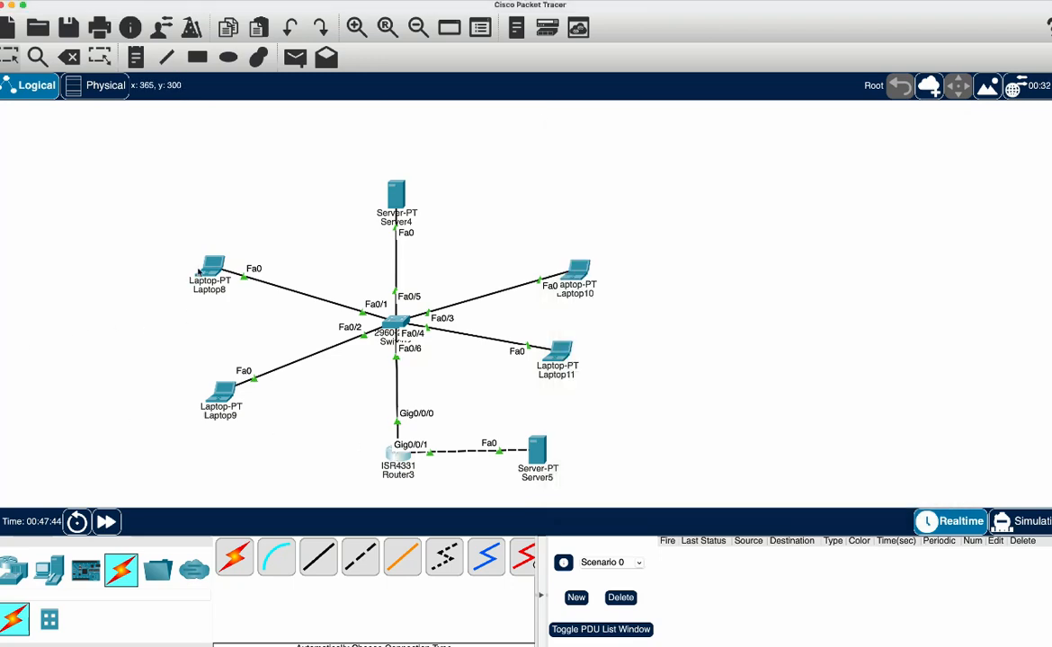
# Switch Laptop8 to Static and back to DHCP, and run ipconfig in its Command Prompt to check the assigned address
pyautogui.click(199, 272)
pyautogui.click(480, 266)
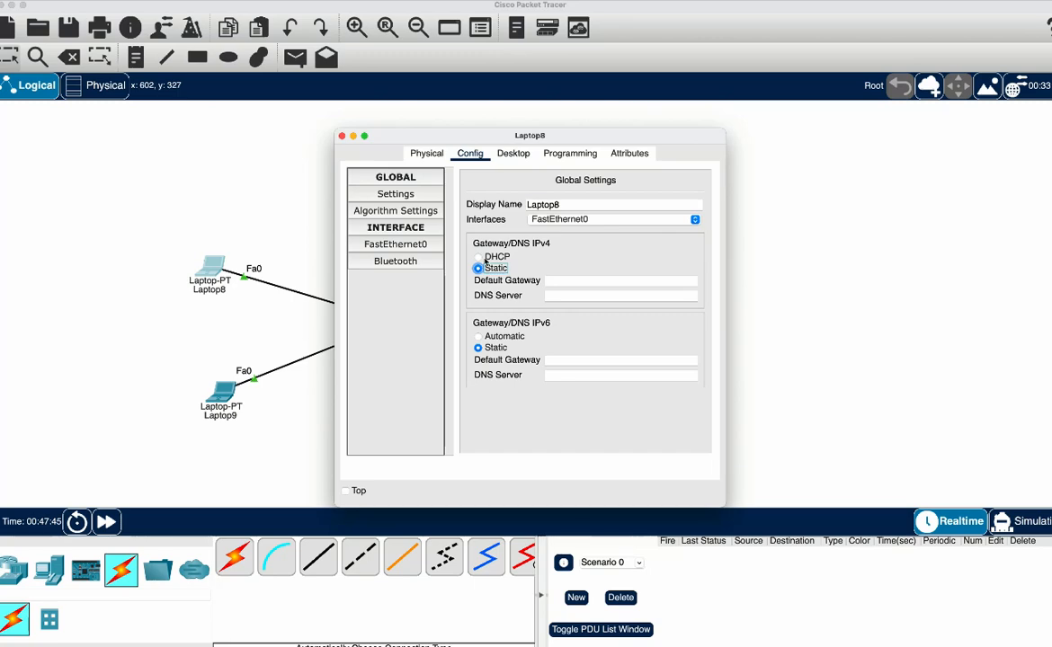
pyautogui.click(483, 258)
pyautogui.click(525, 155)
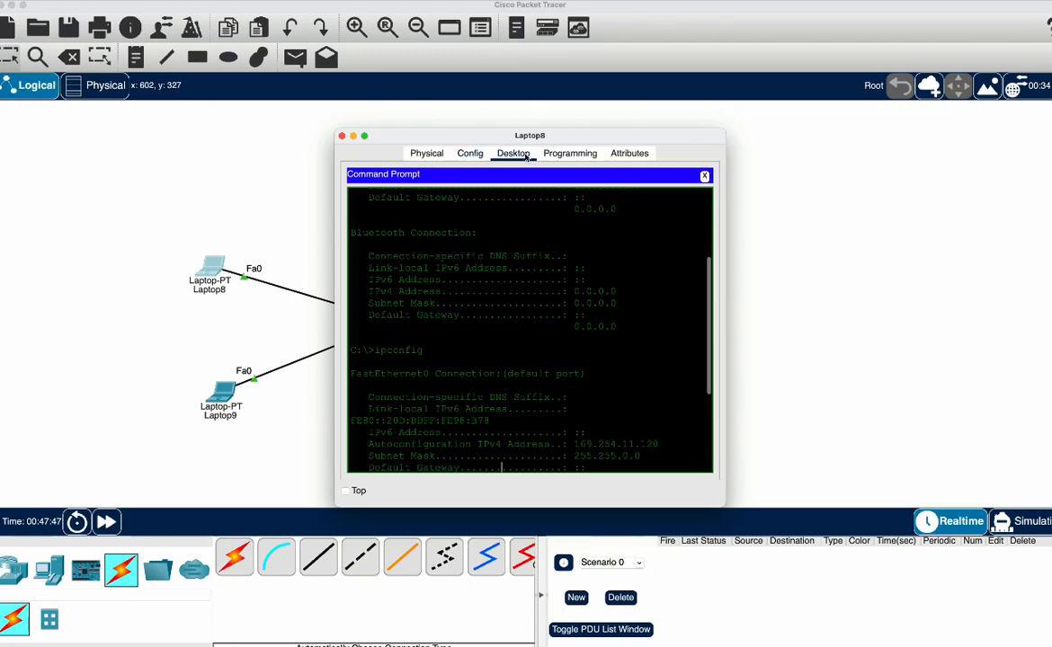
pyautogui.press('Up')
pyautogui.press('Return')
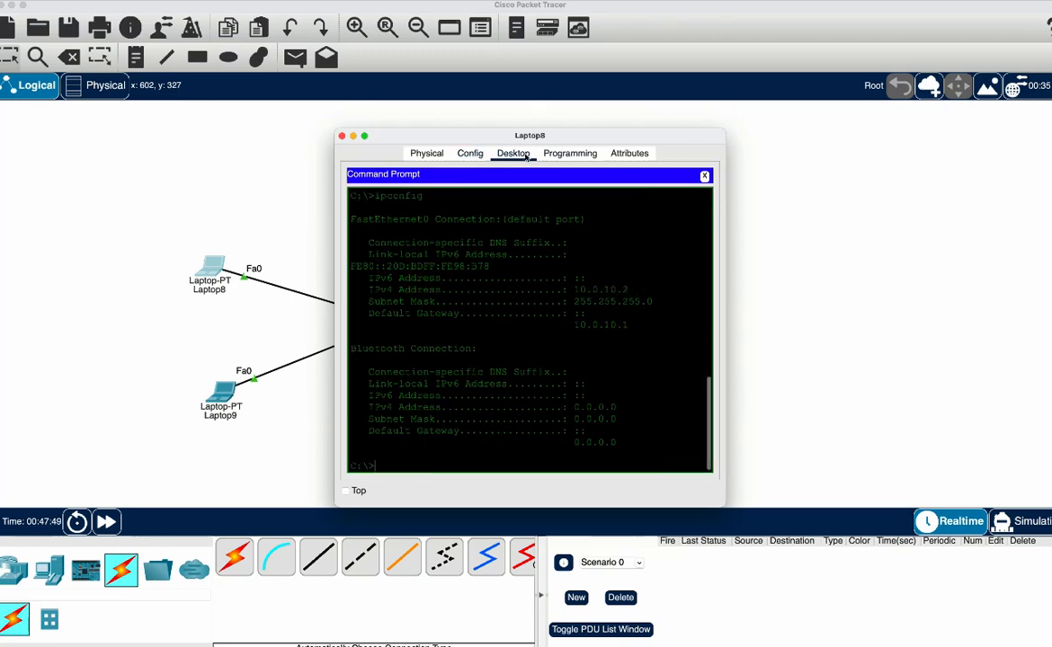
# Open Laptop11's Command Prompt to review its ipconfig output, and close the window
pyautogui.click(223, 389)
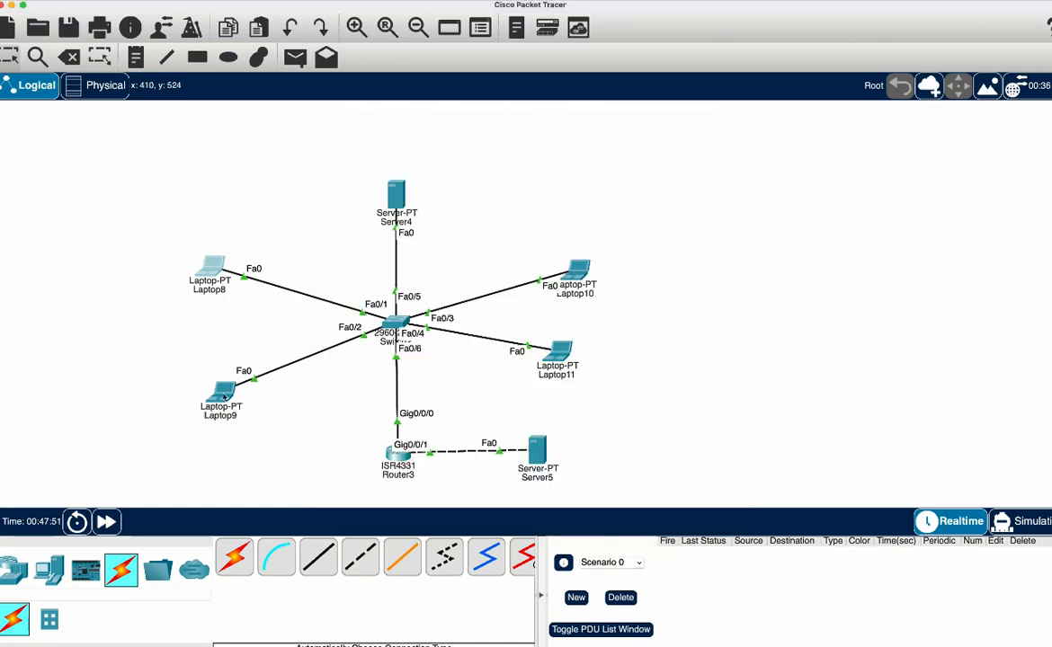
pyautogui.click(798, 342)
pyautogui.click(562, 350)
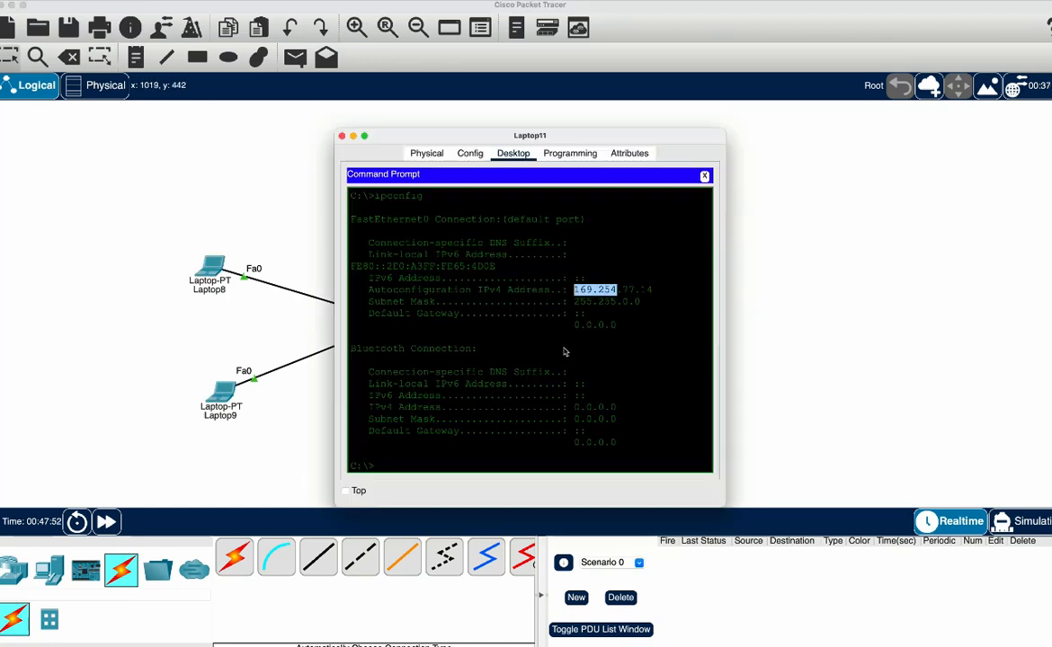
pyautogui.click(599, 325)
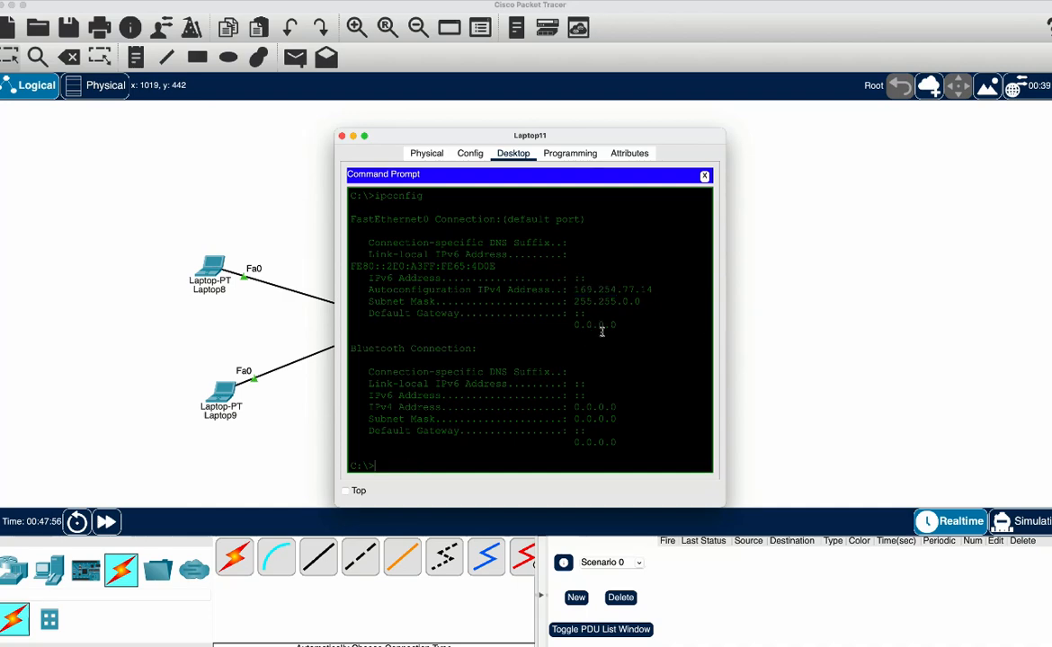
pyautogui.click(831, 284)
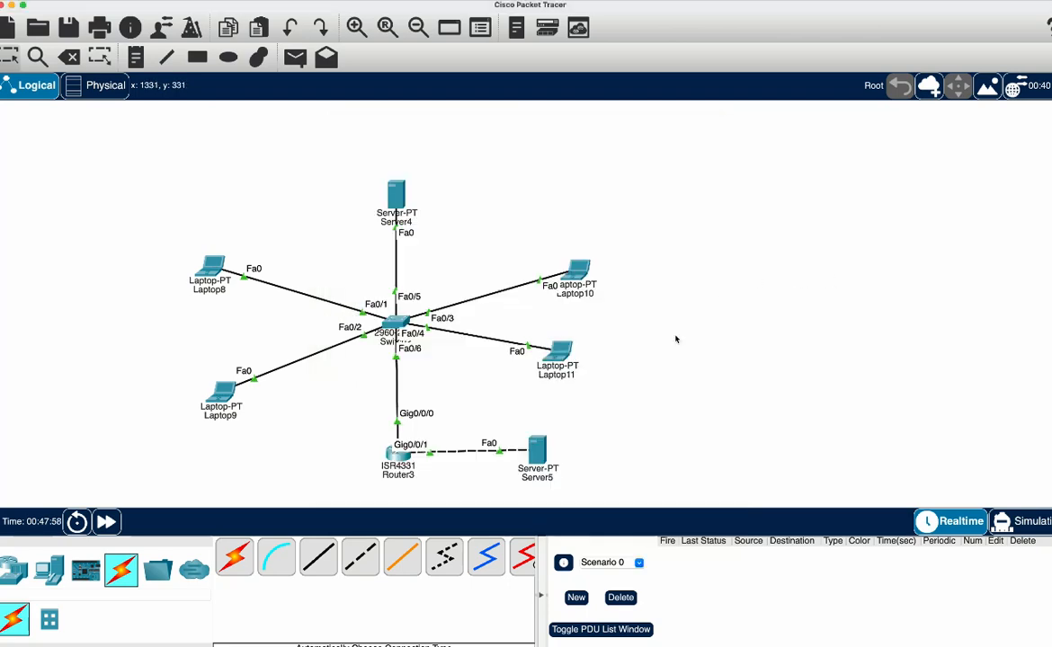
# Request an IPv4 address again through DHCP on Laptop11 and close its window
pyautogui.click(571, 349)
pyautogui.click(471, 153)
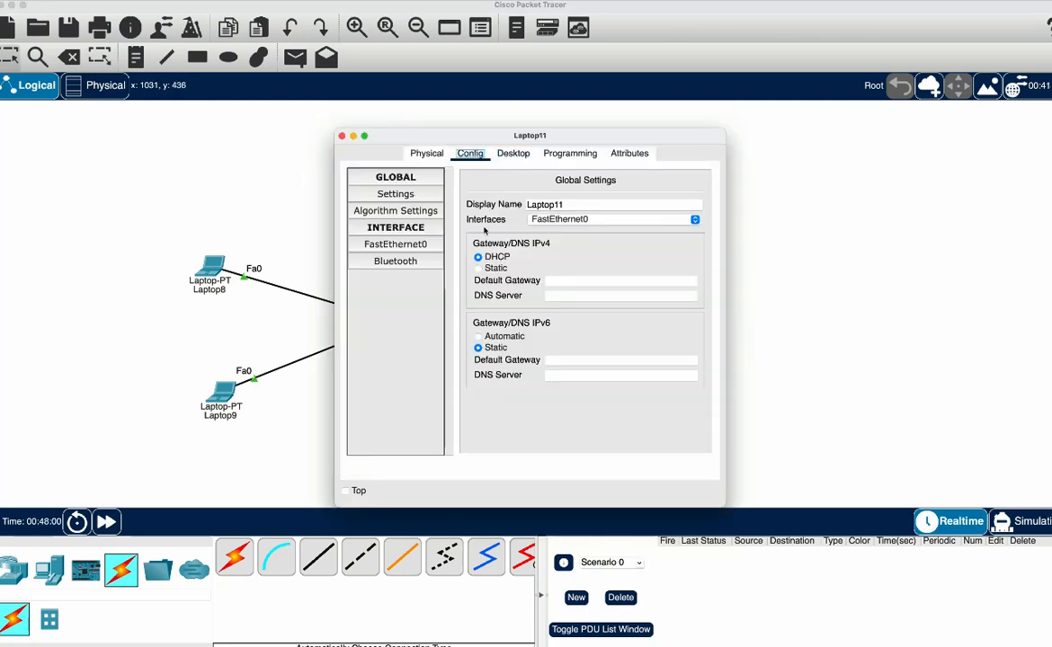
pyautogui.click(478, 257)
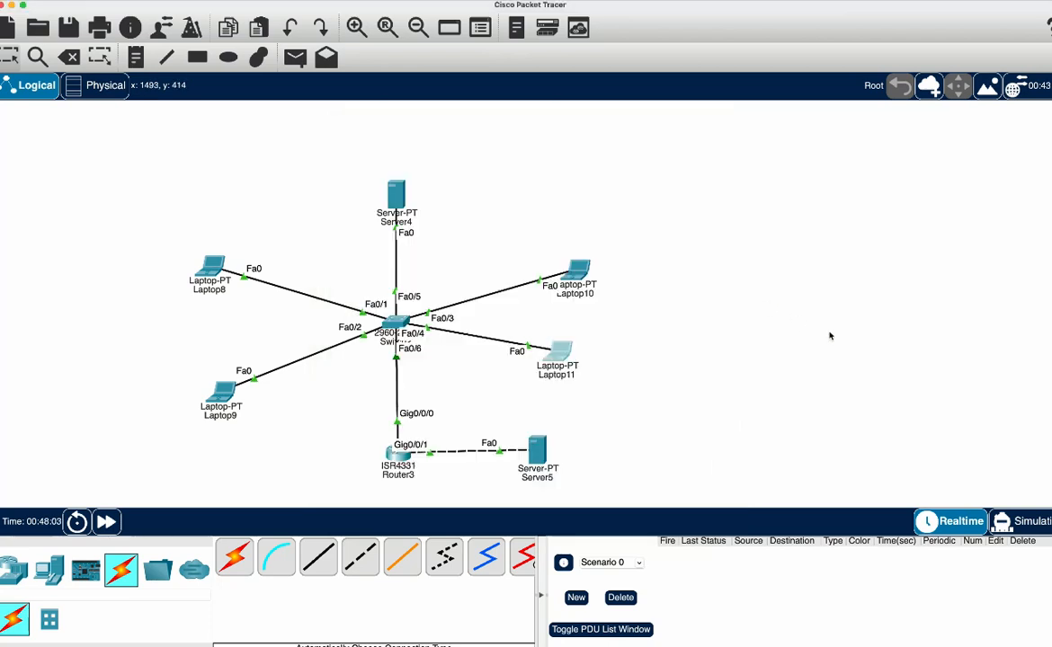
pyautogui.click(829, 336)
# Browse to 8.8.8.8 in Laptop10's Web Browser to test access to the external server
pyautogui.click(577, 272)
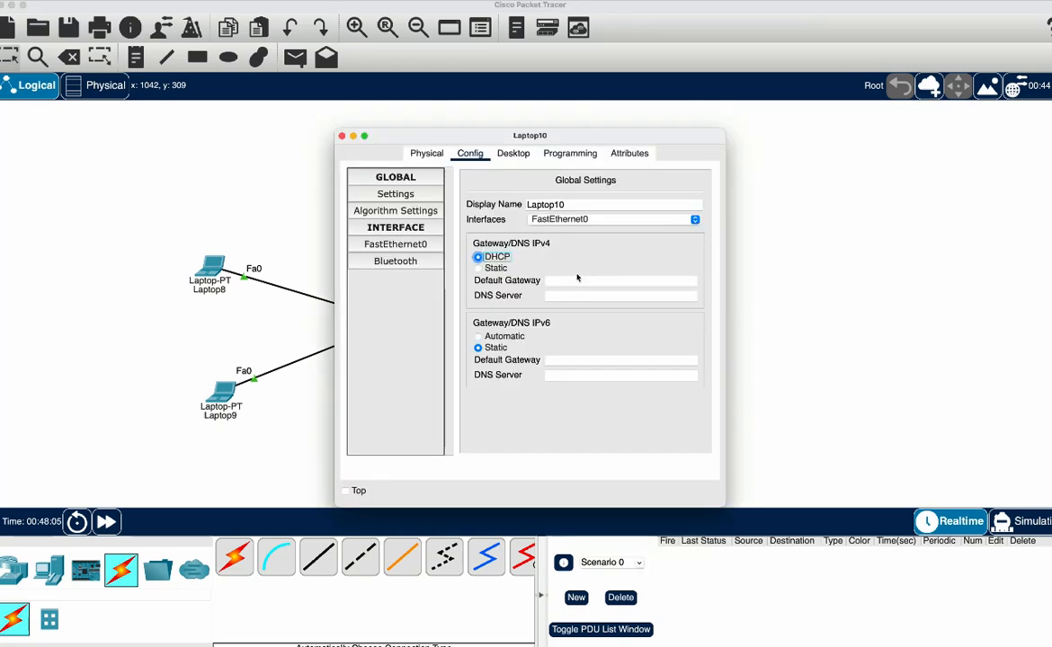
pyautogui.click(513, 154)
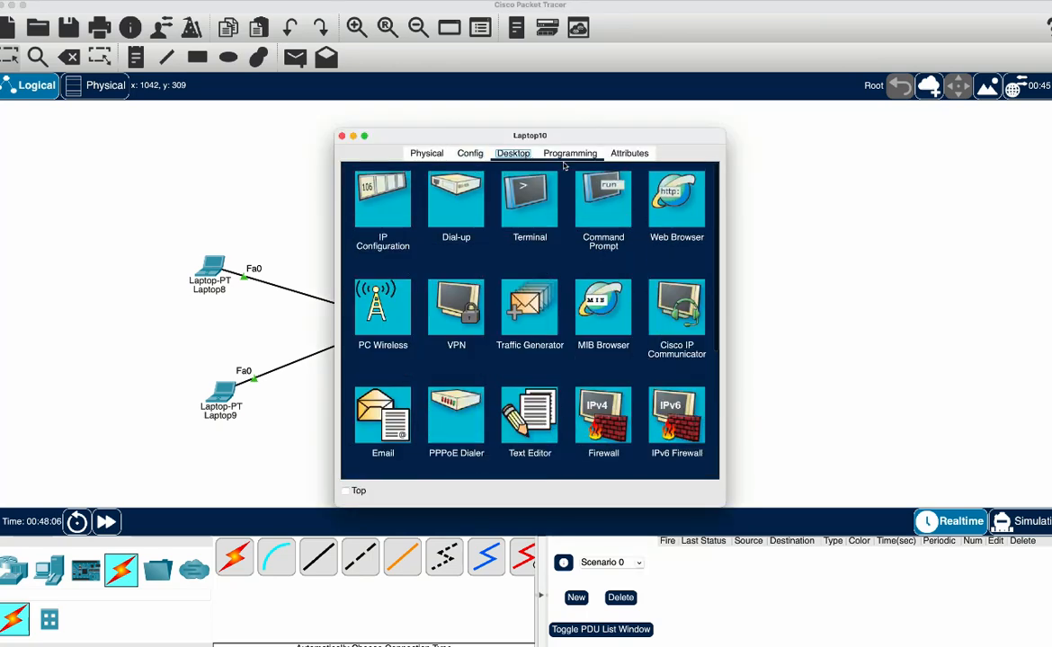
pyautogui.click(691, 208)
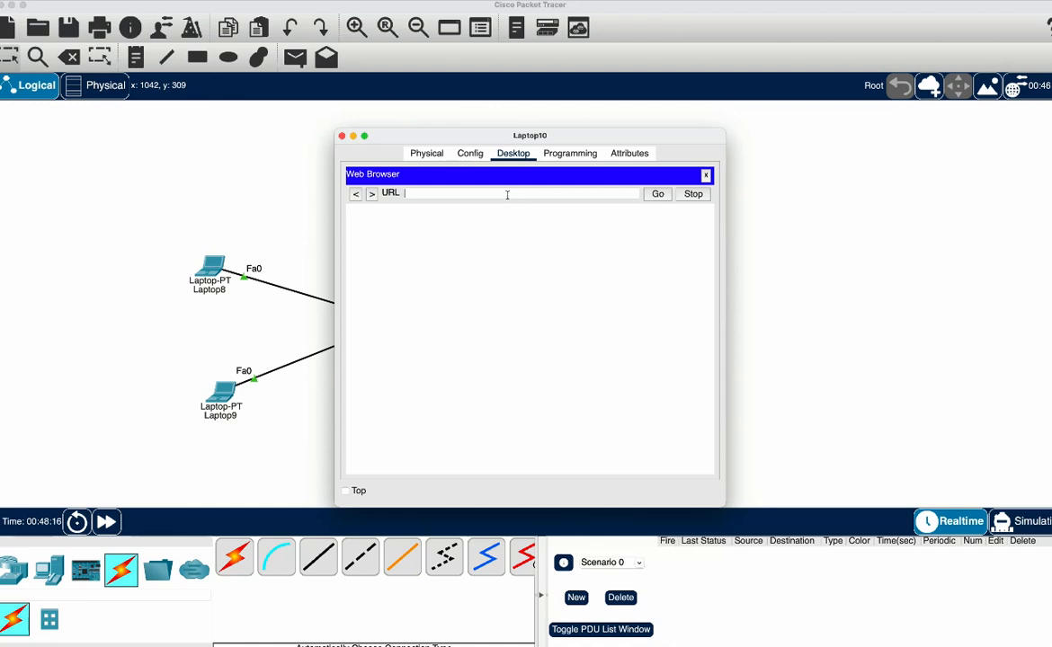
pyautogui.write('8.8.8.8')
pyautogui.press('Return')
pyautogui.click(658, 195)
pyautogui.click(469, 152)
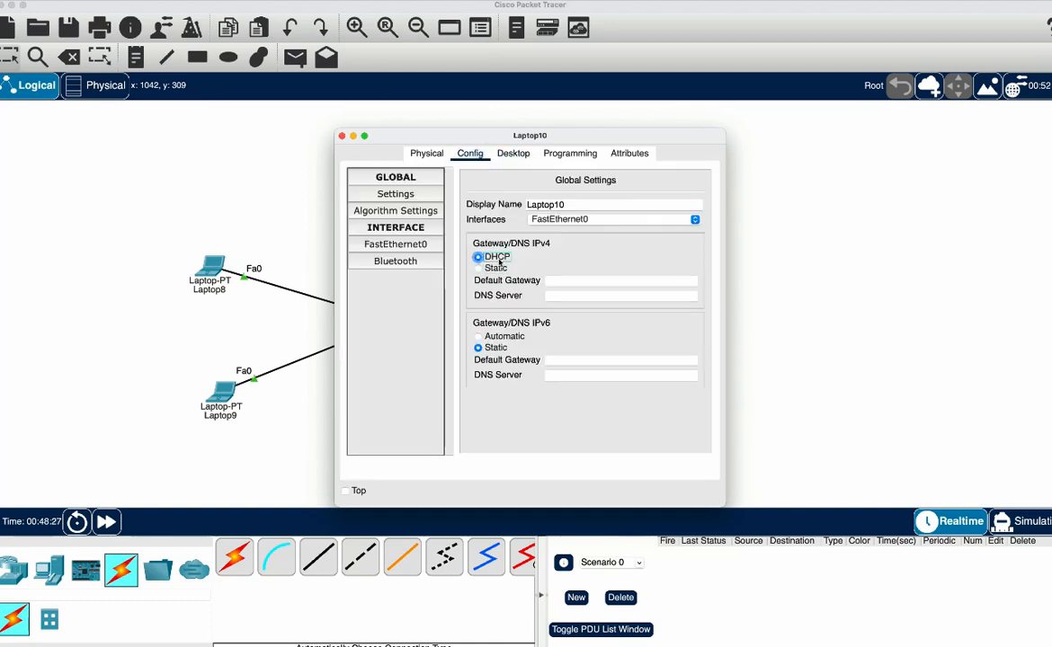
pyautogui.click(513, 154)
pyautogui.click(676, 193)
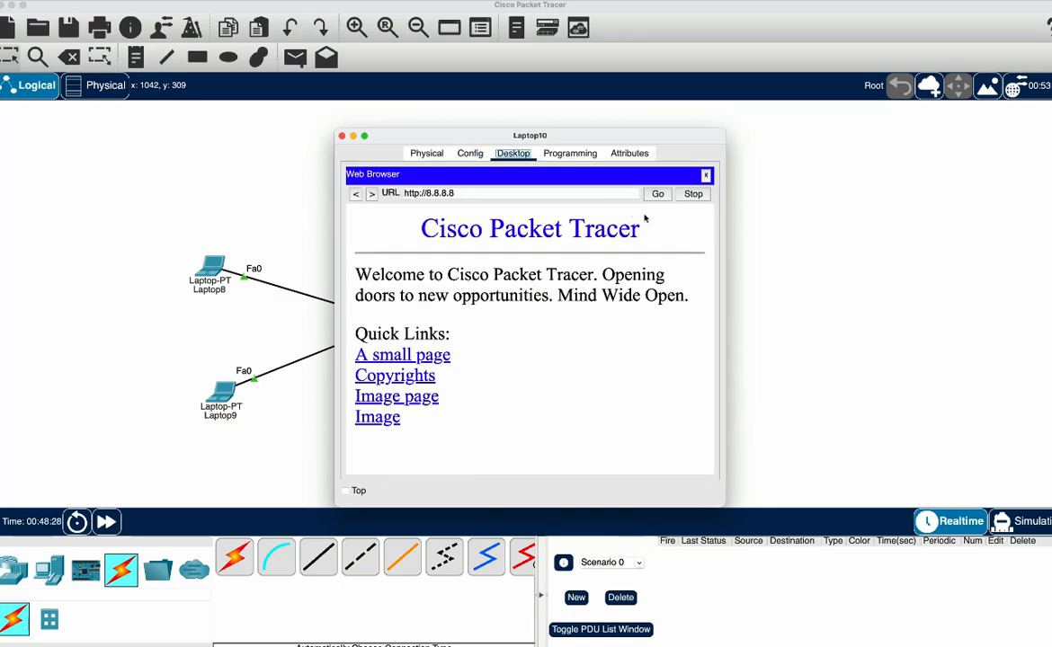
pyautogui.click(619, 193)
pyautogui.click(470, 154)
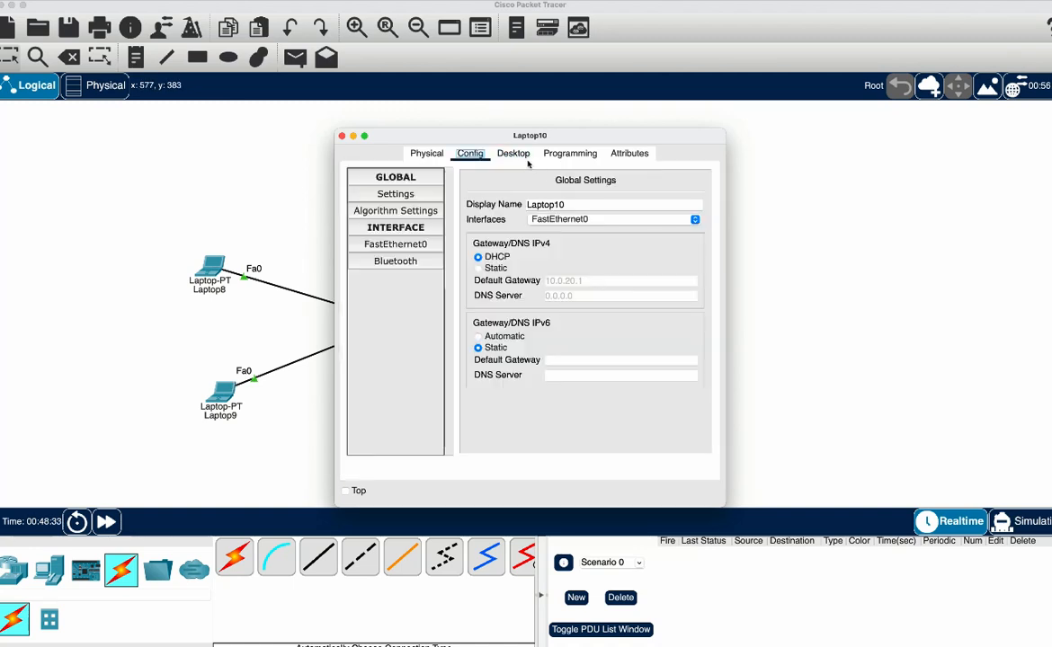
pyautogui.click(513, 154)
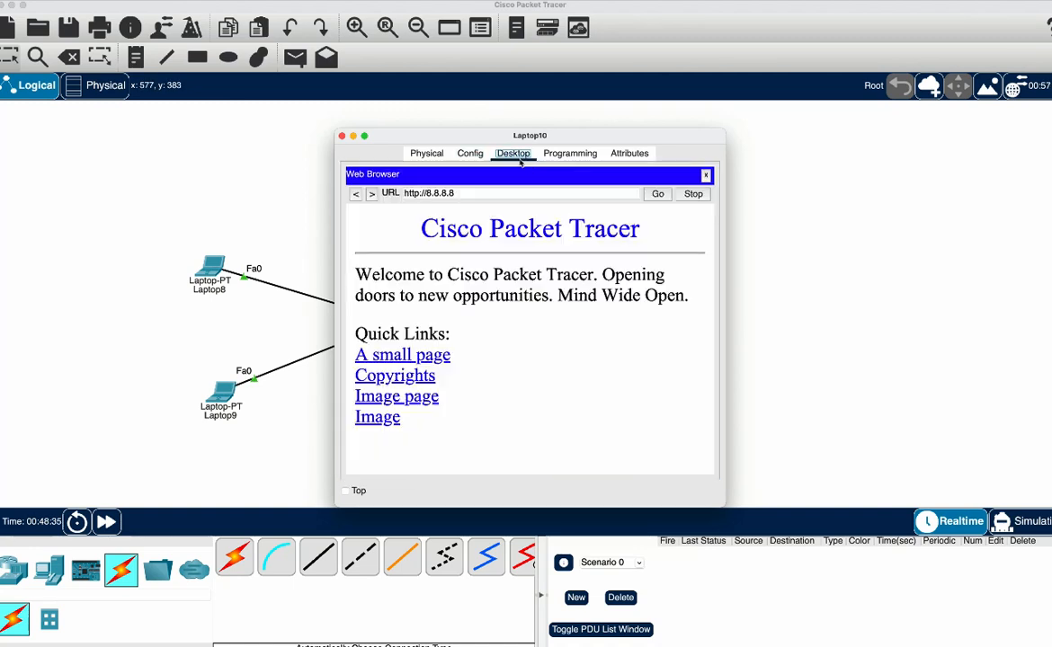